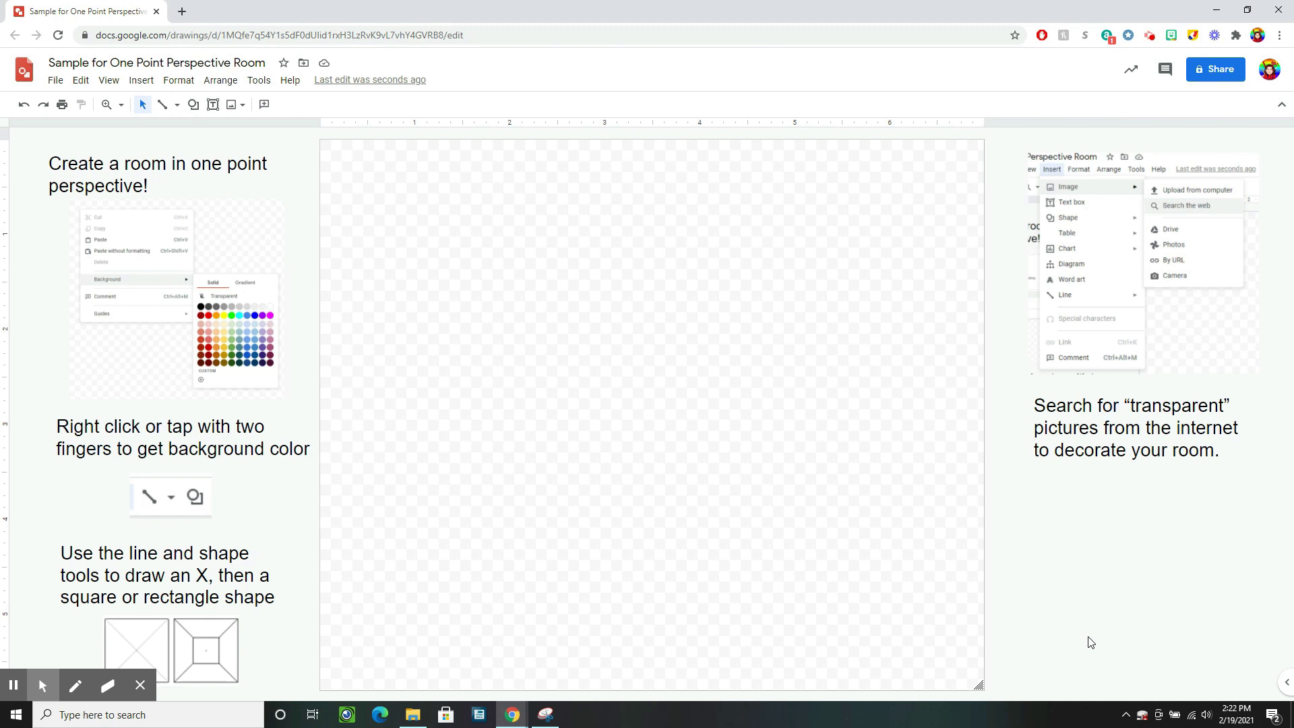
Change the drawing's canvas background from transparent to solid white.
right_click(673, 465)
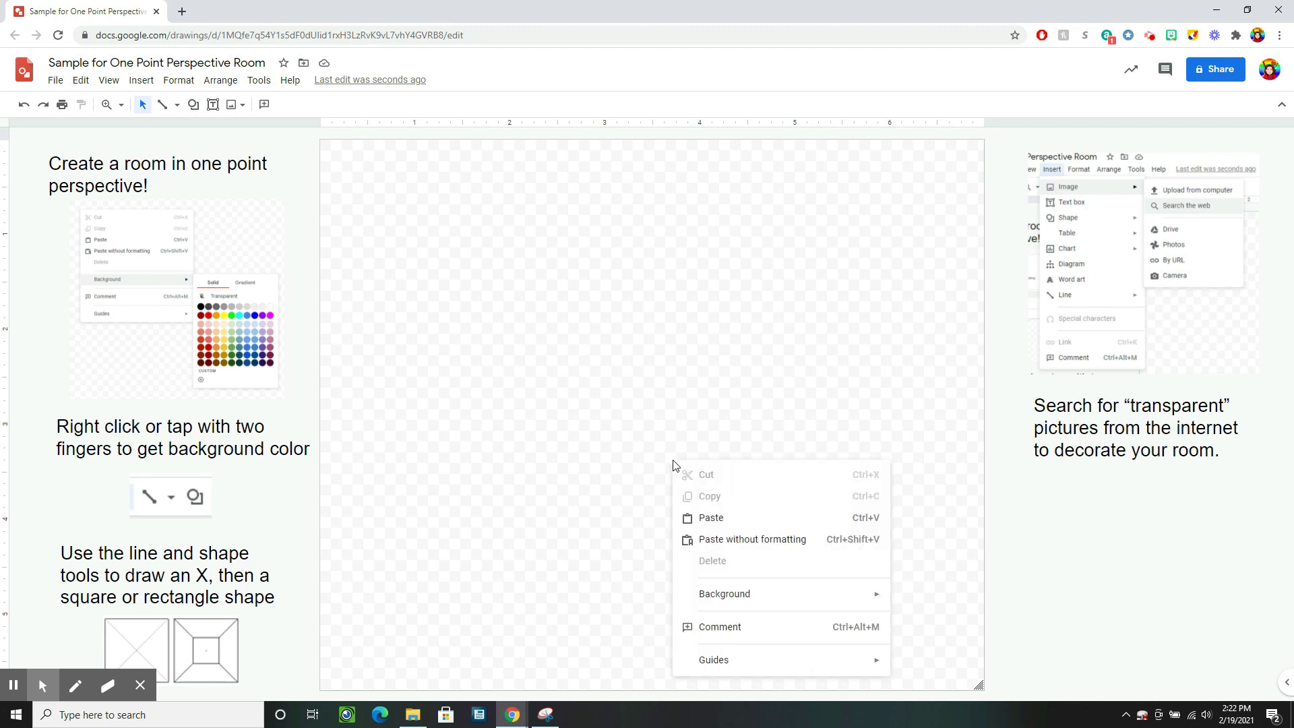
mouse_move(746, 602)
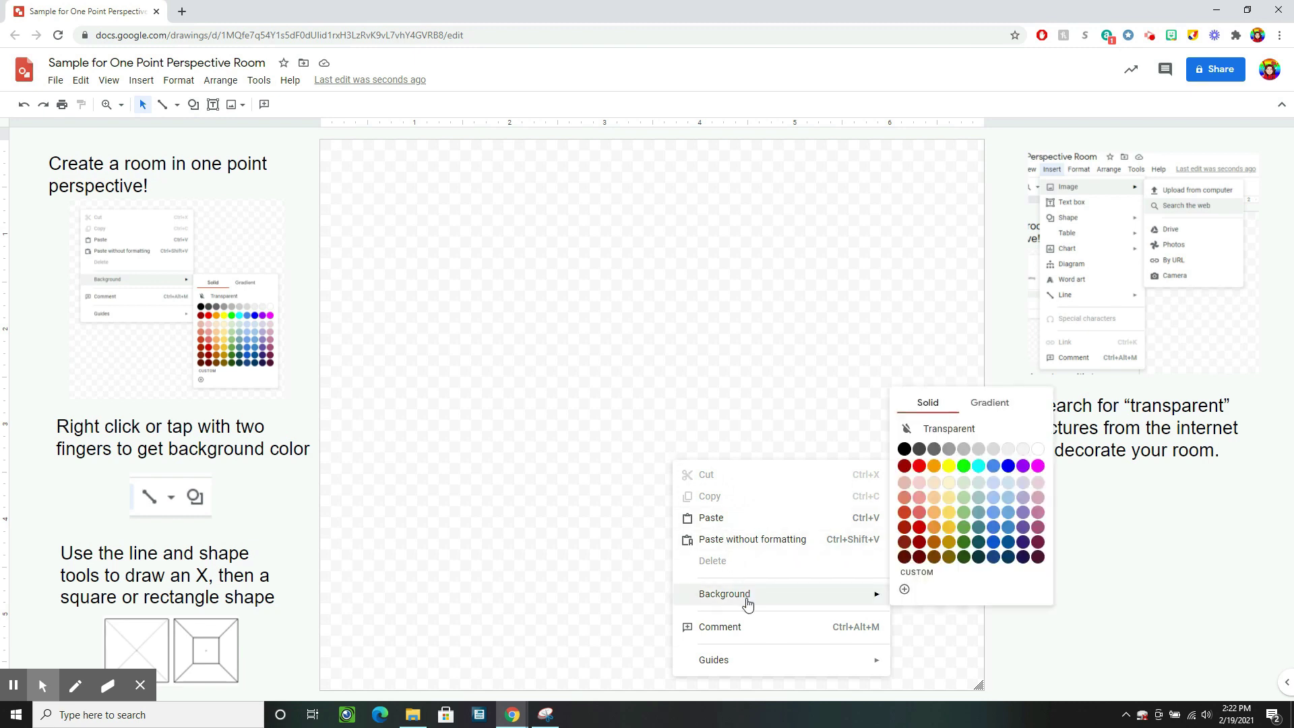
click(1040, 452)
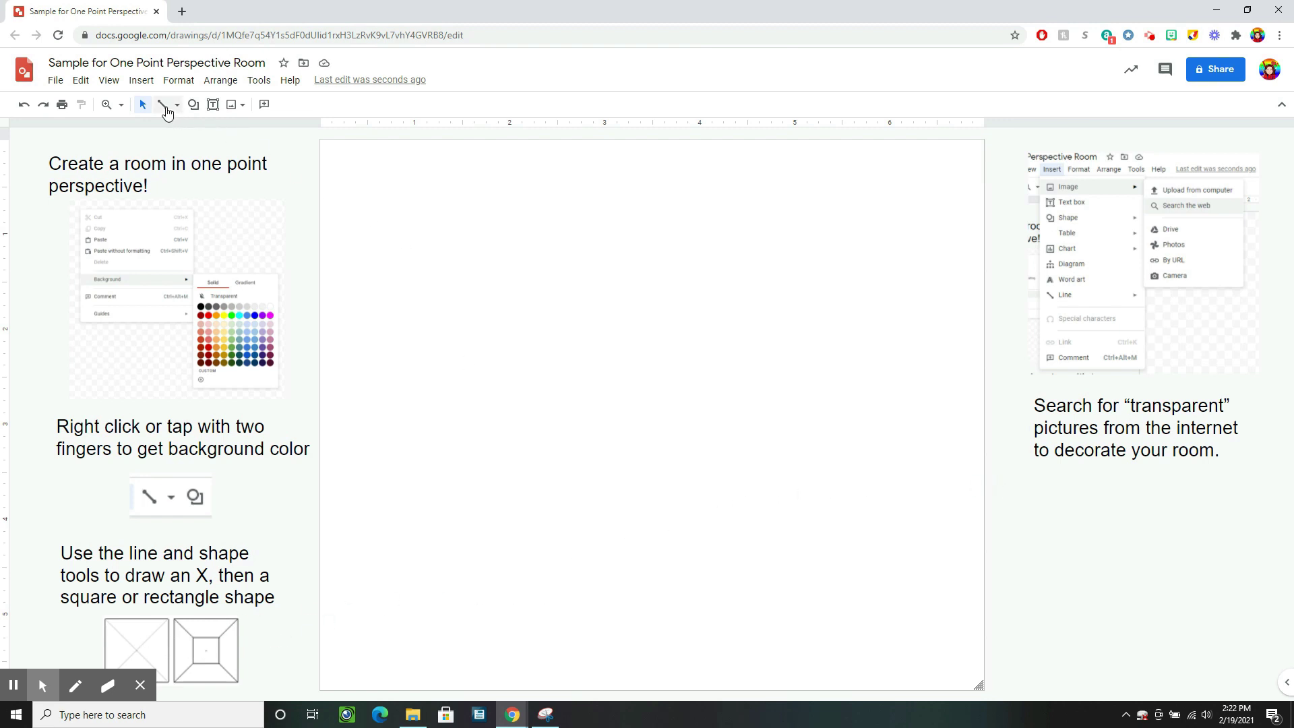
Draw two corner-to-corner lines, top-left to bottom-right and top-right to bottom-left.
click(165, 108)
click(321, 142)
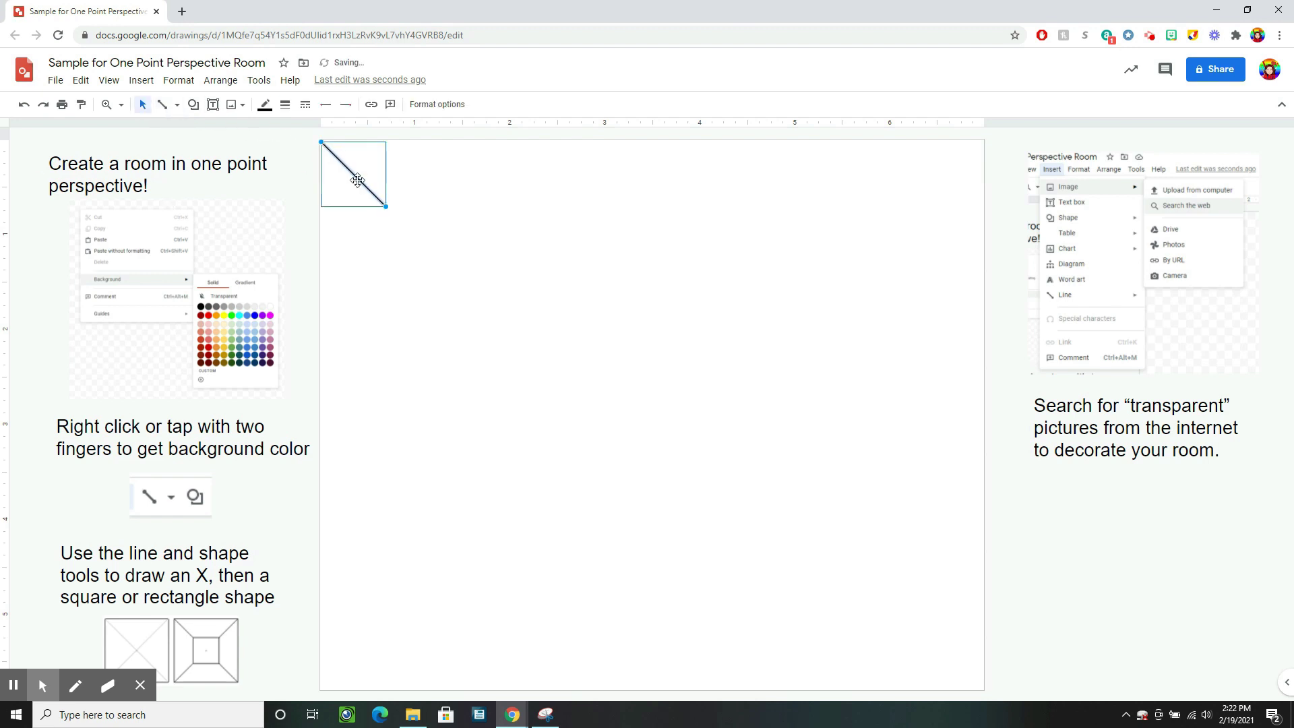
drag(385, 206, 982, 690)
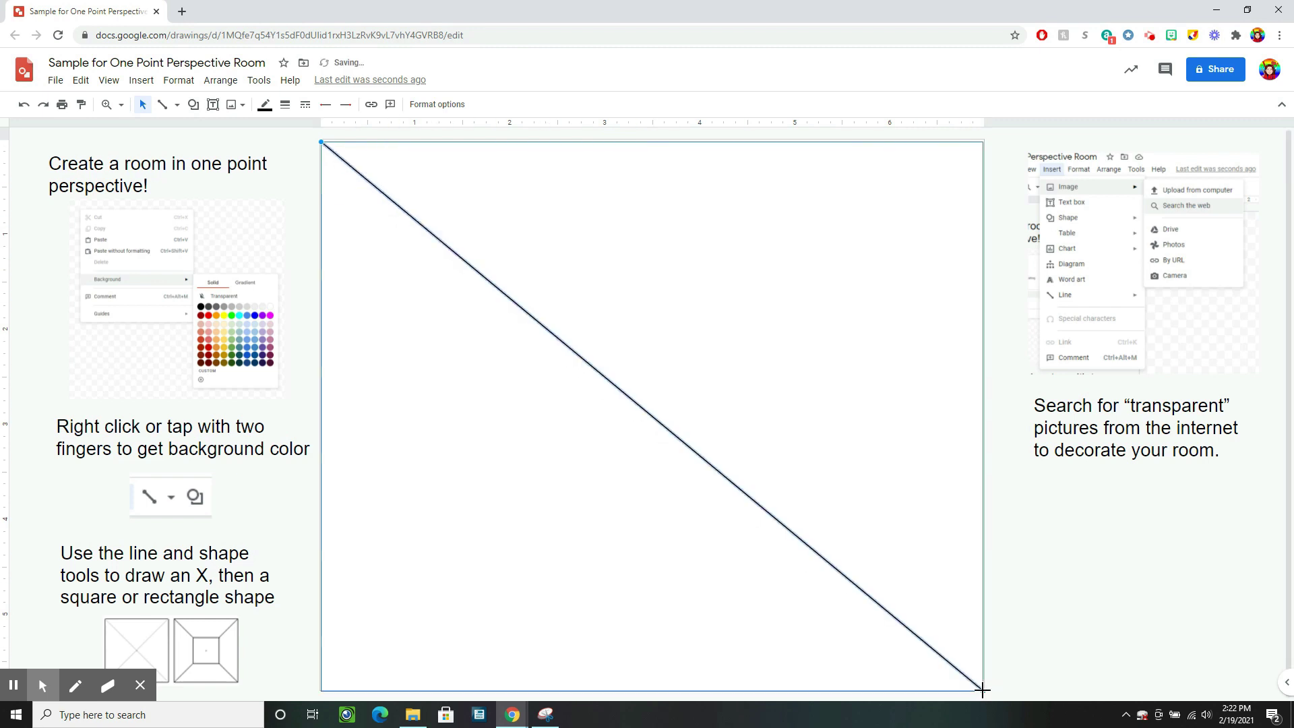
click(300, 147)
click(163, 105)
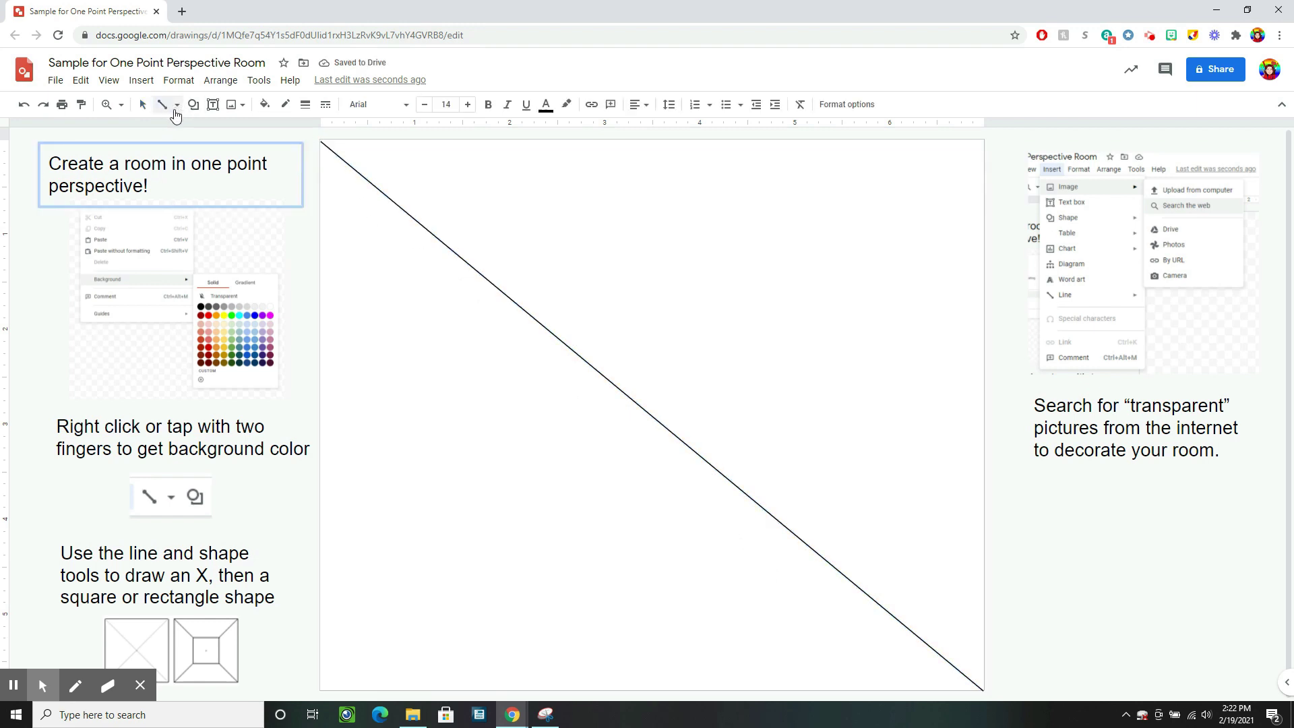
drag(981, 140, 1047, 206)
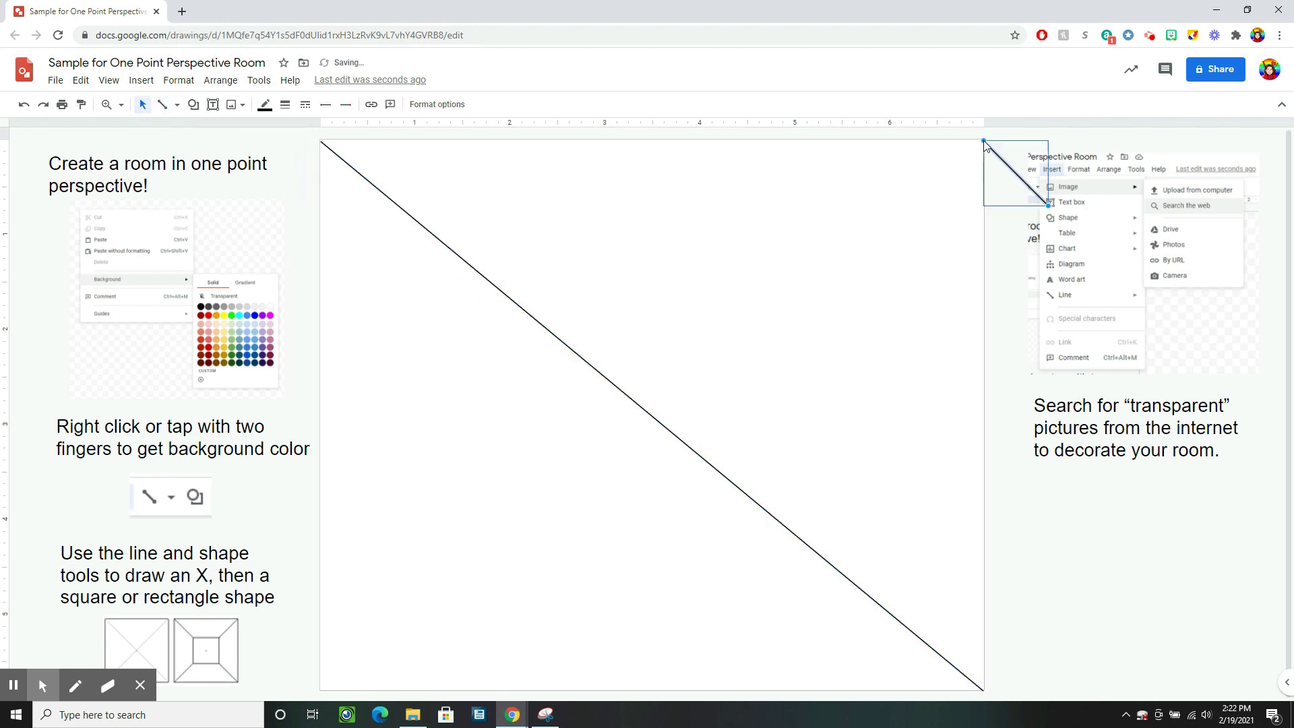
mouse_move(984, 140)
mouse_down()
mouse_move(395, 639)
mouse_move(318, 687)
mouse_up()
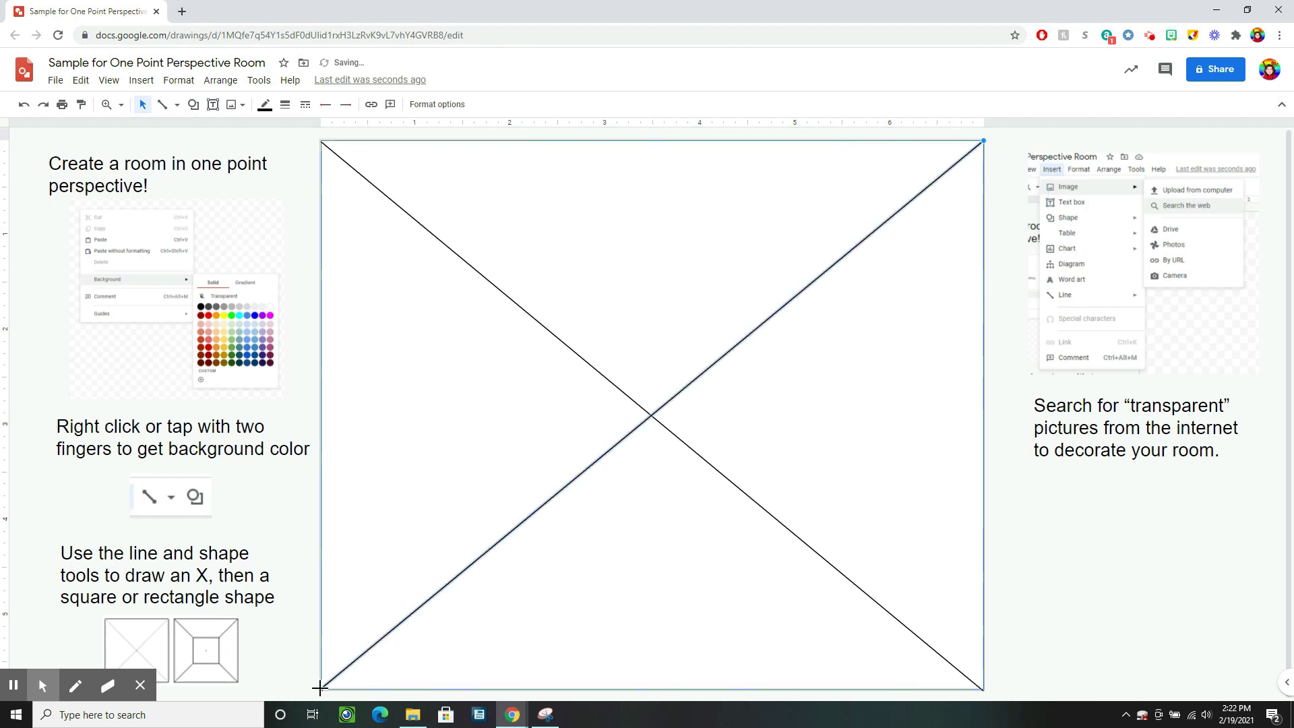
click(403, 541)
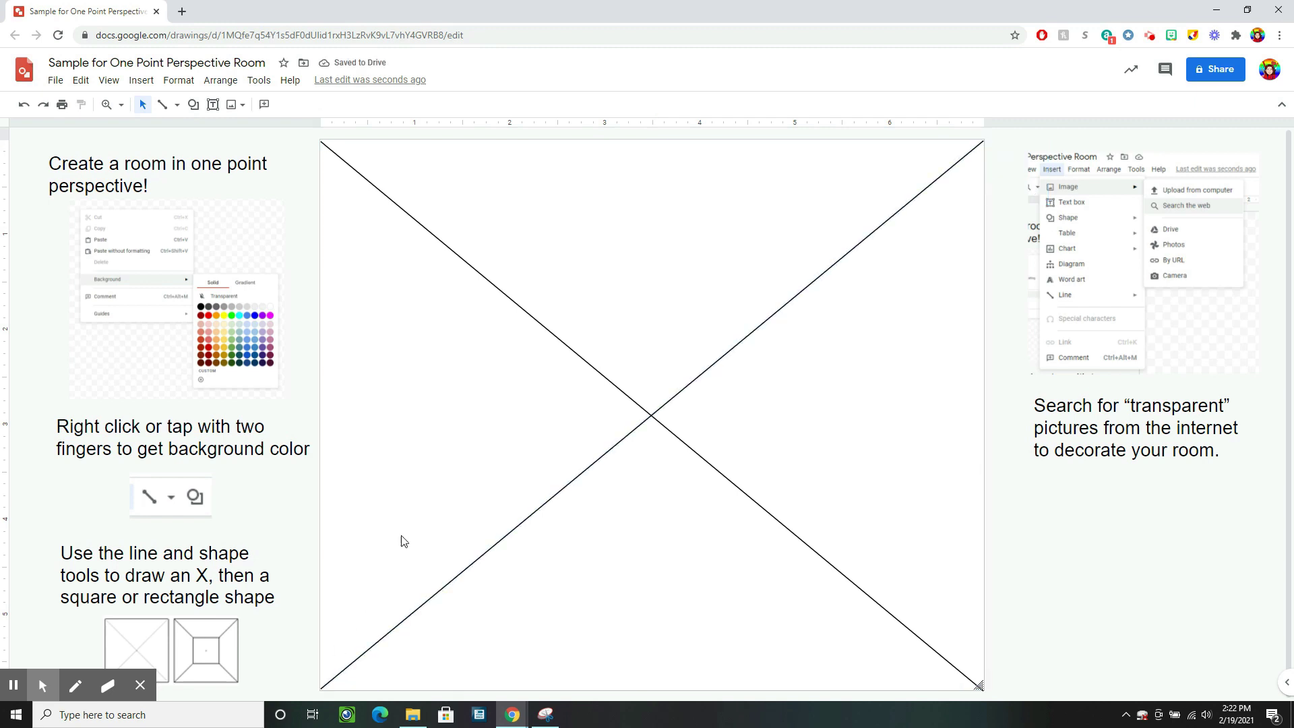
Draw a back-wall rectangle centred on the X's crossing point.
click(194, 112)
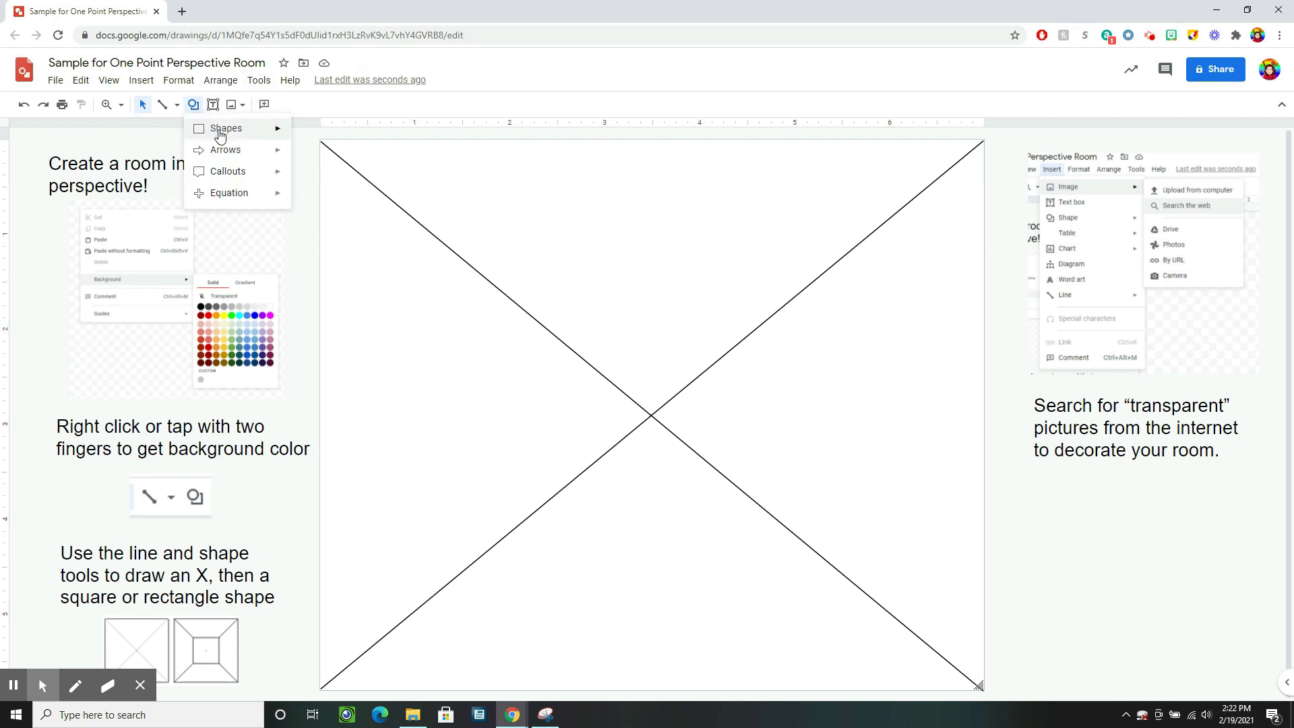
mouse_move(234, 135)
click(302, 133)
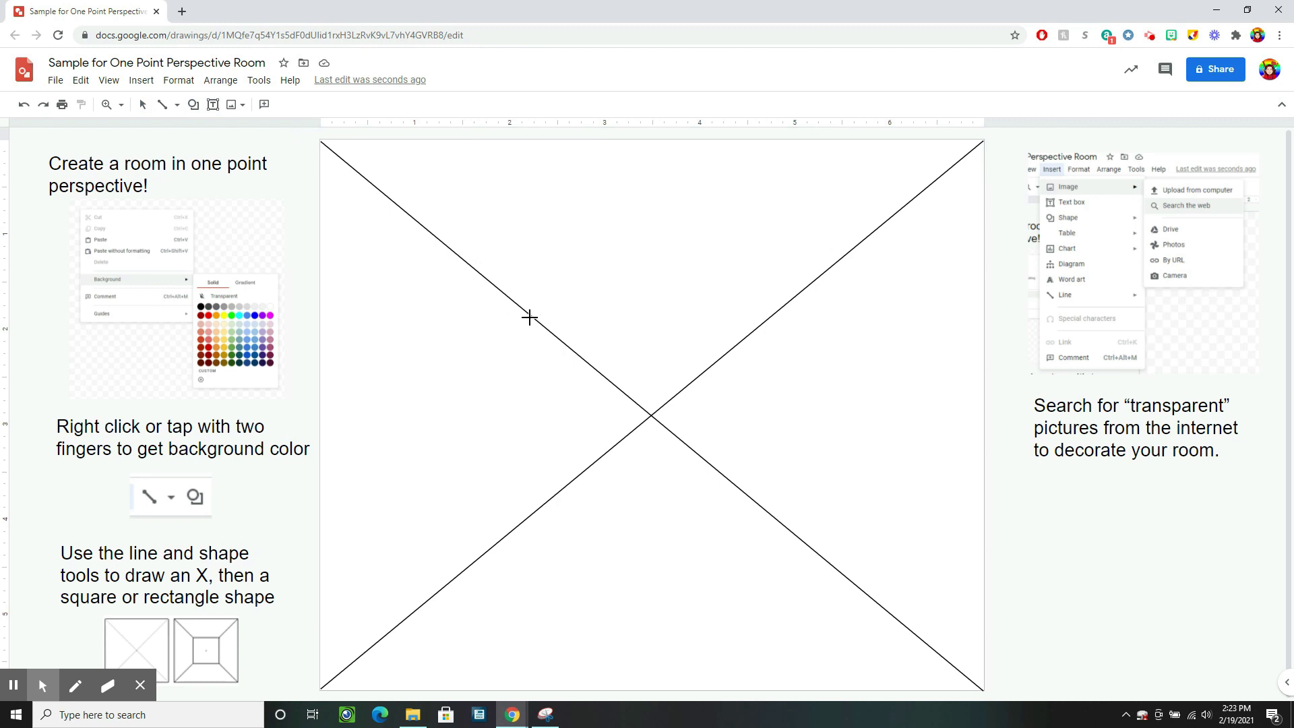
mouse_move(530, 316)
mouse_down()
mouse_move(645, 431)
mouse_move(690, 453)
mouse_move(676, 453)
mouse_move(754, 488)
mouse_move(771, 473)
mouse_move(774, 516)
mouse_up()
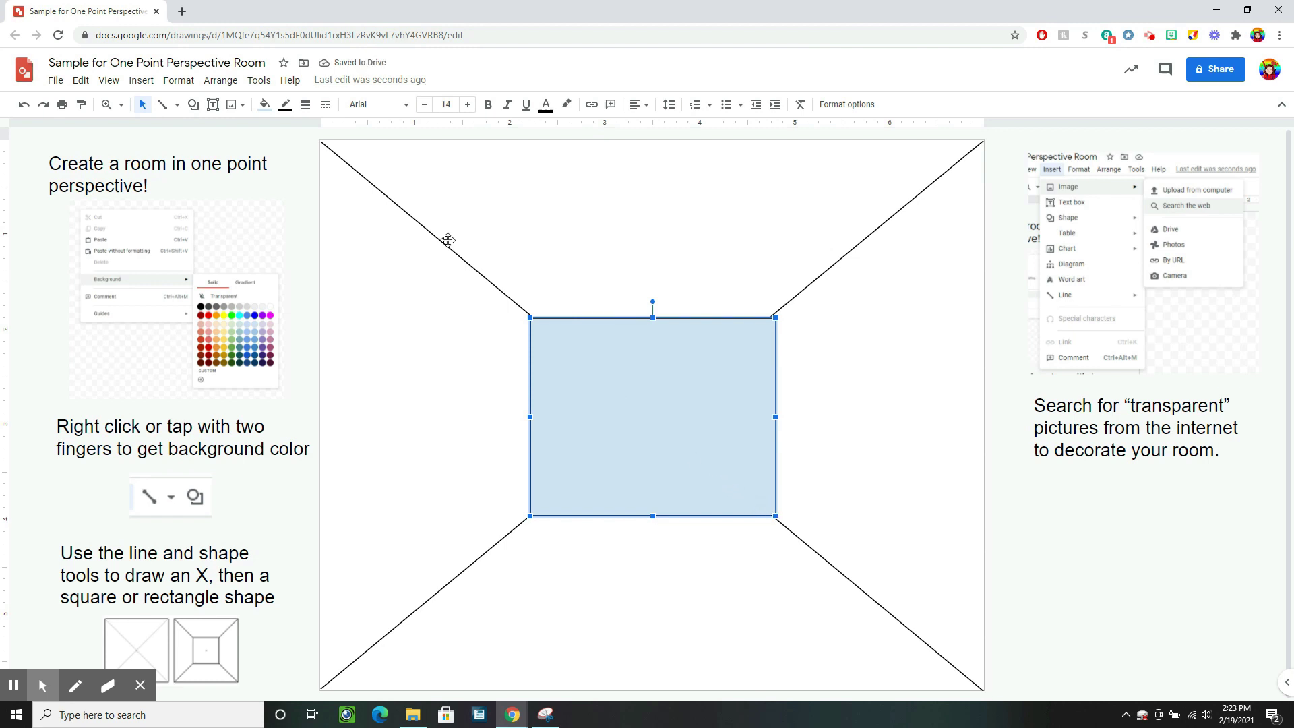
Fill the back-wall rectangle light cyan 3 after first trying white.
click(272, 106)
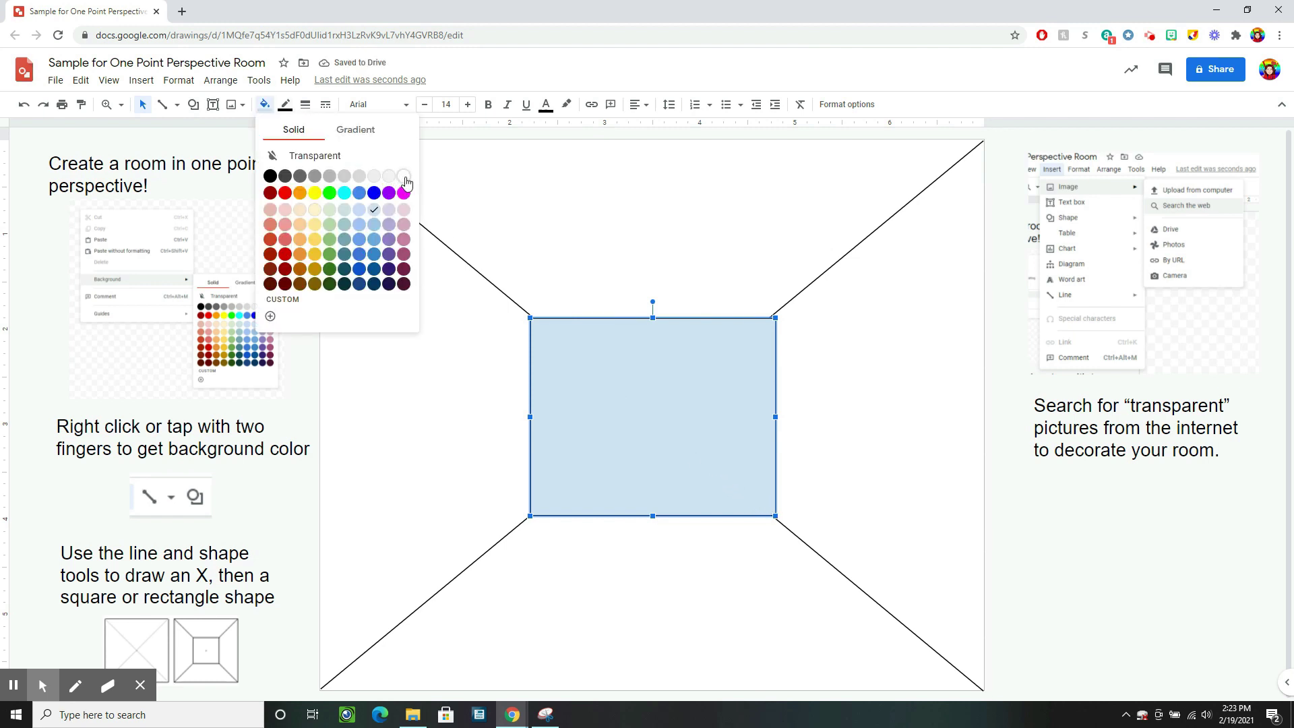
click(407, 180)
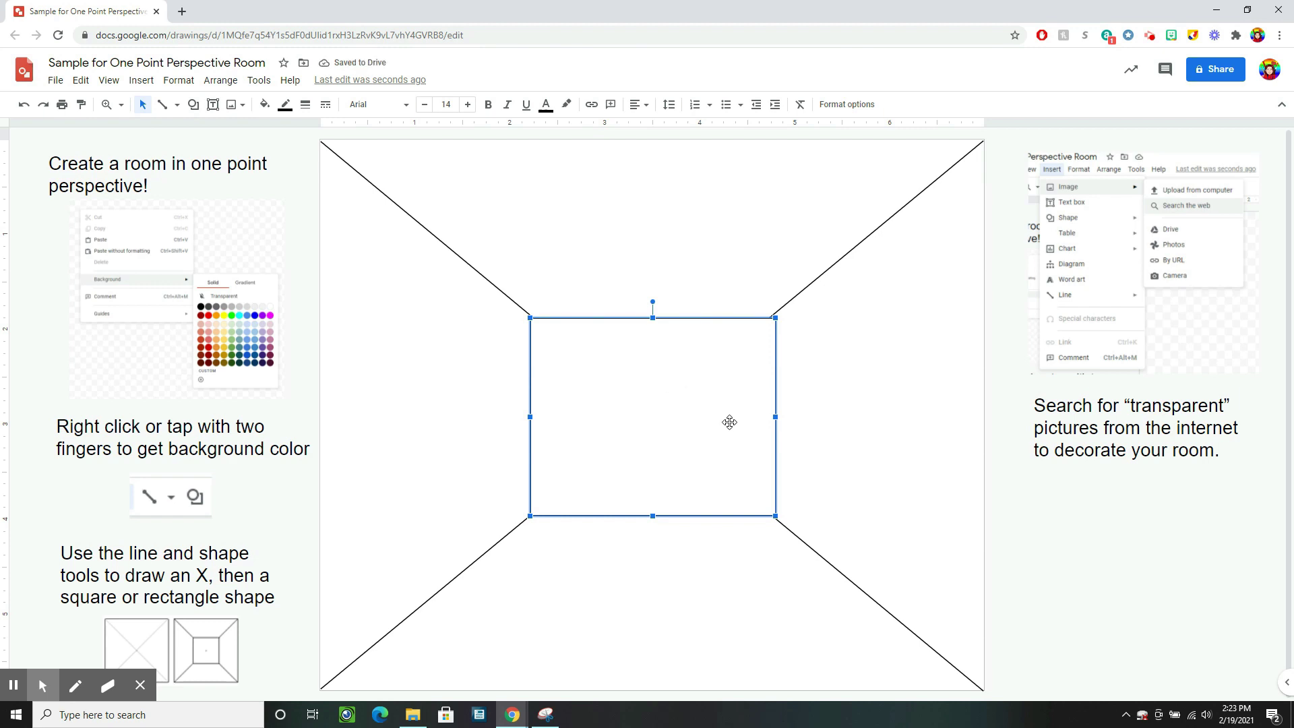
click(263, 105)
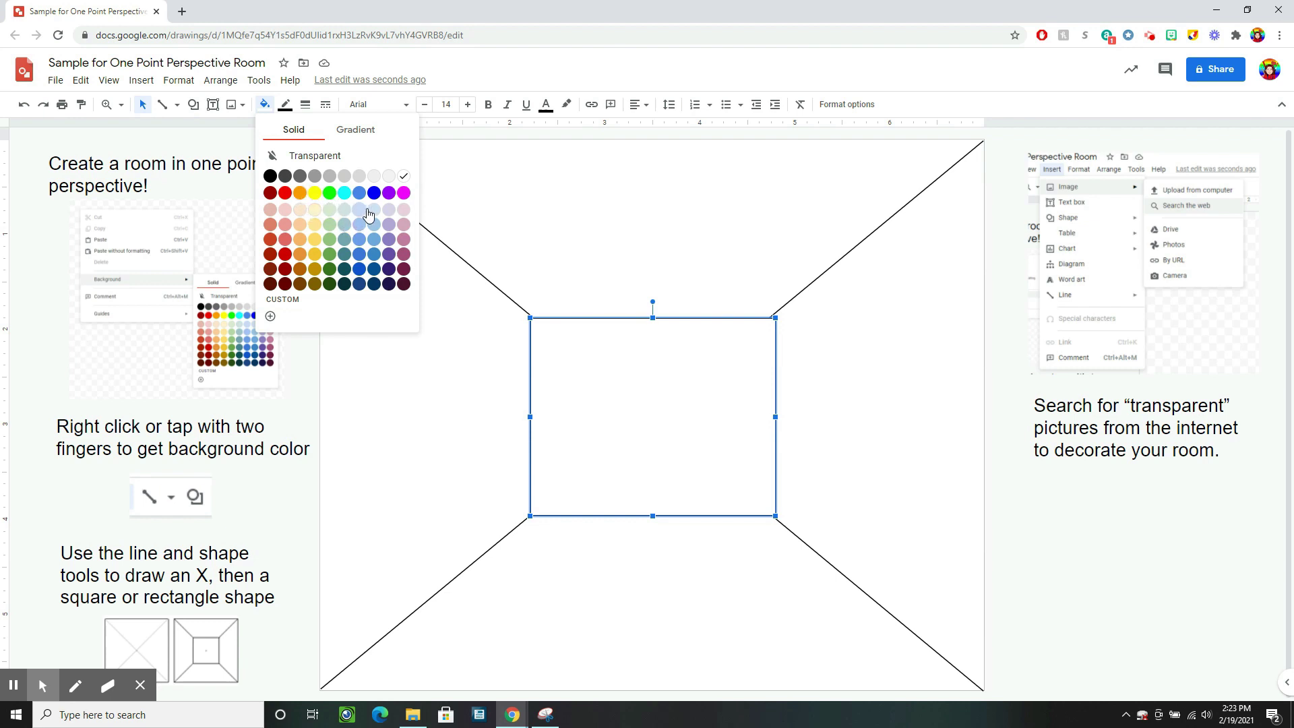
click(349, 214)
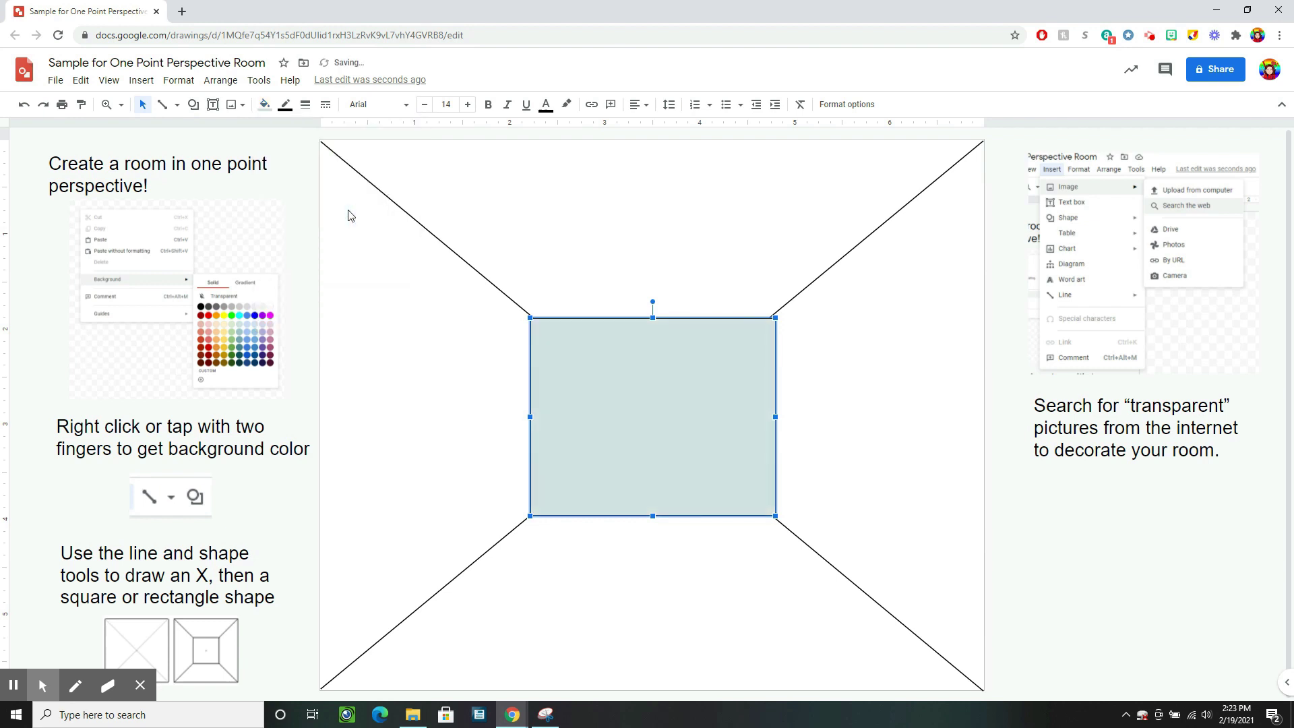
click(454, 389)
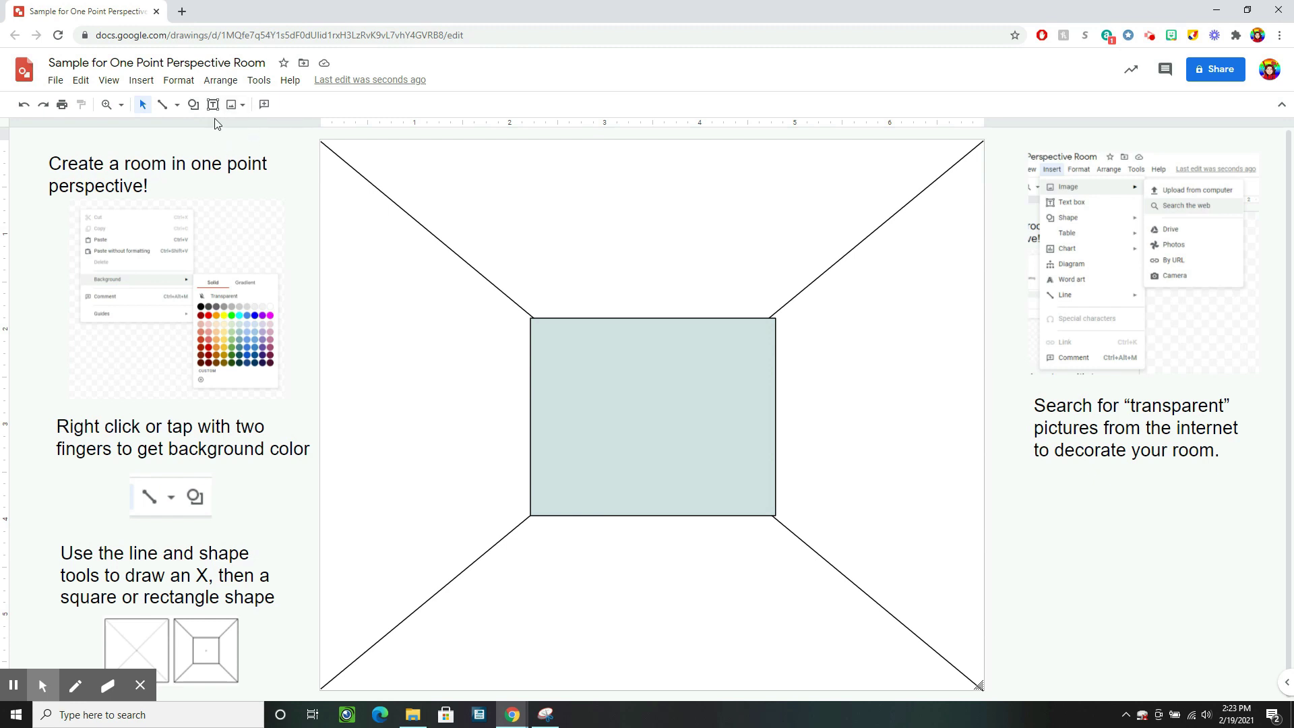
Trace a closed polyline floor from the canvas's bottom corners to the back wall's bottom corners.
click(168, 112)
click(175, 107)
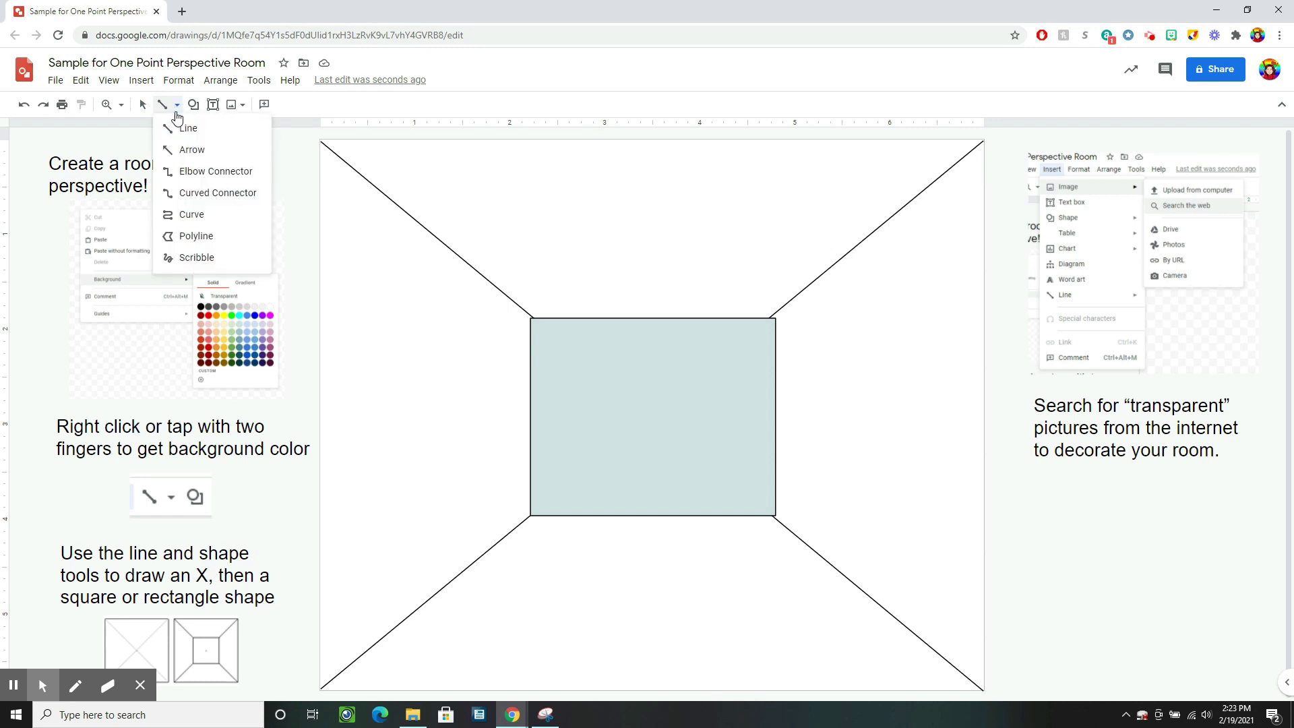
click(196, 236)
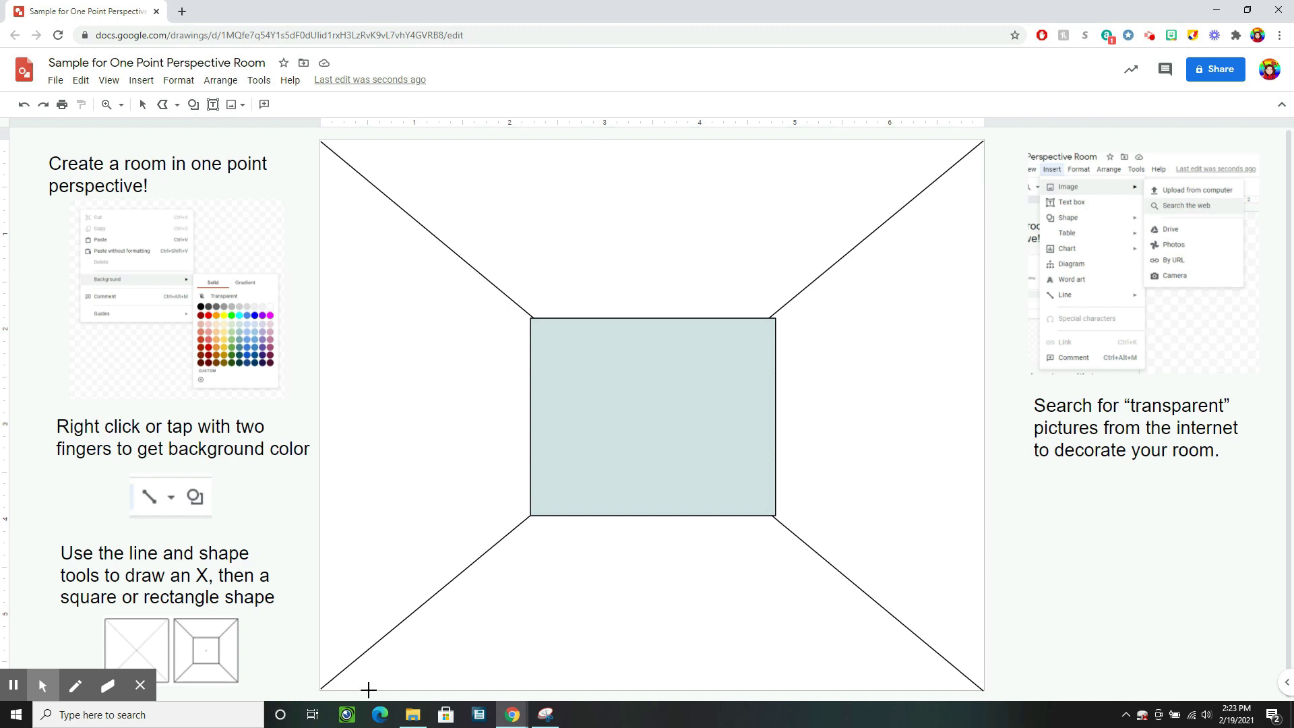
click(318, 688)
click(530, 516)
click(773, 516)
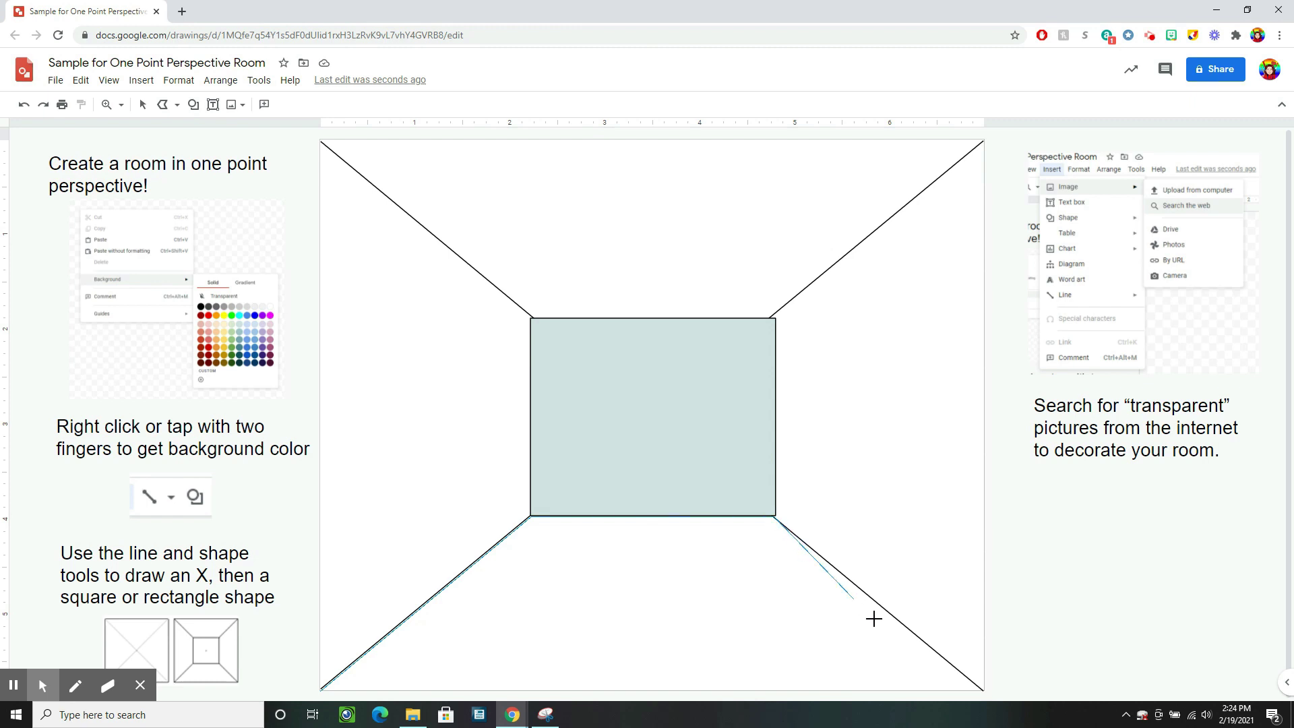
click(981, 689)
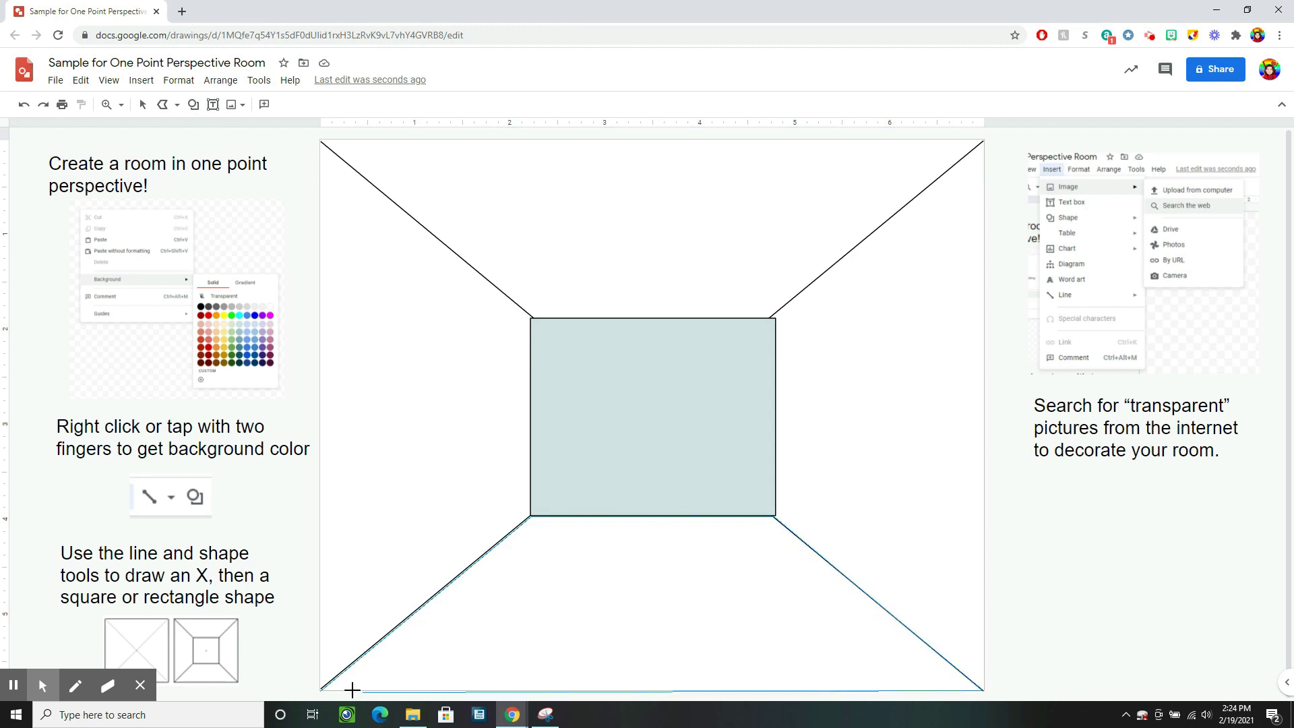
click(325, 687)
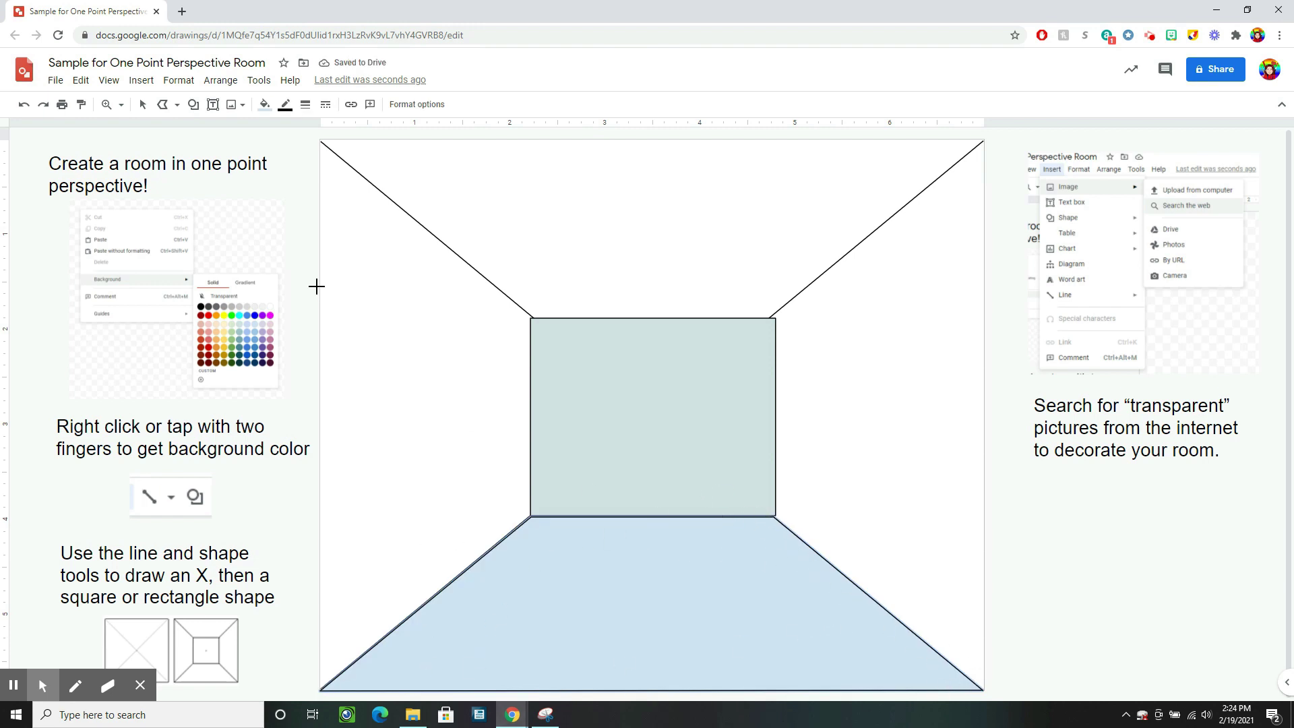
Fill the floor dark orange, replacing an initial dark red.
click(264, 105)
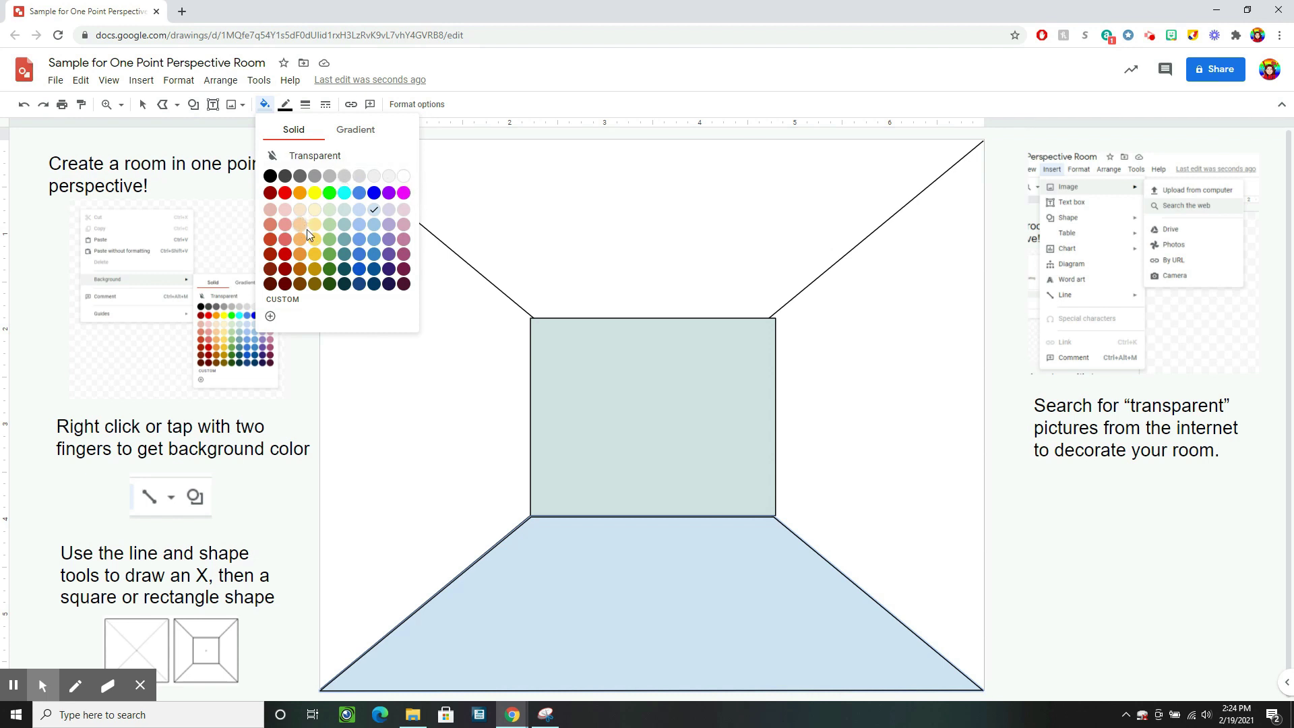
click(287, 253)
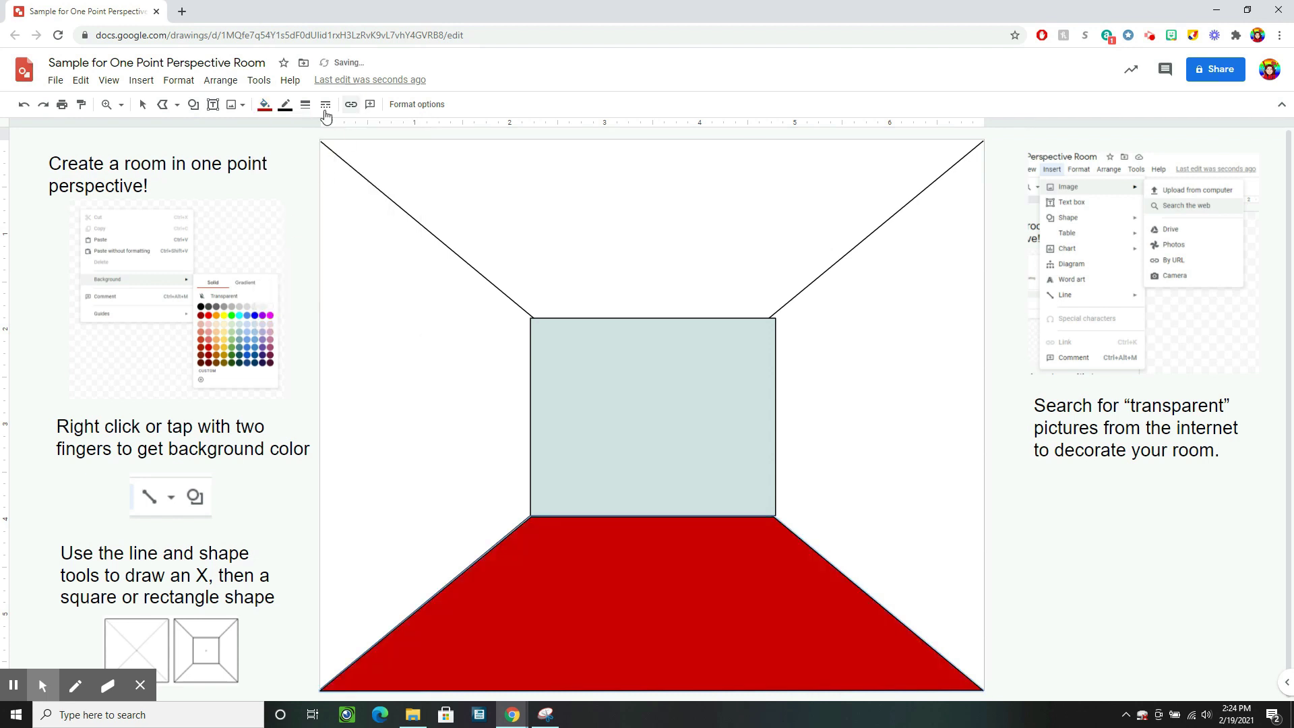
click(265, 105)
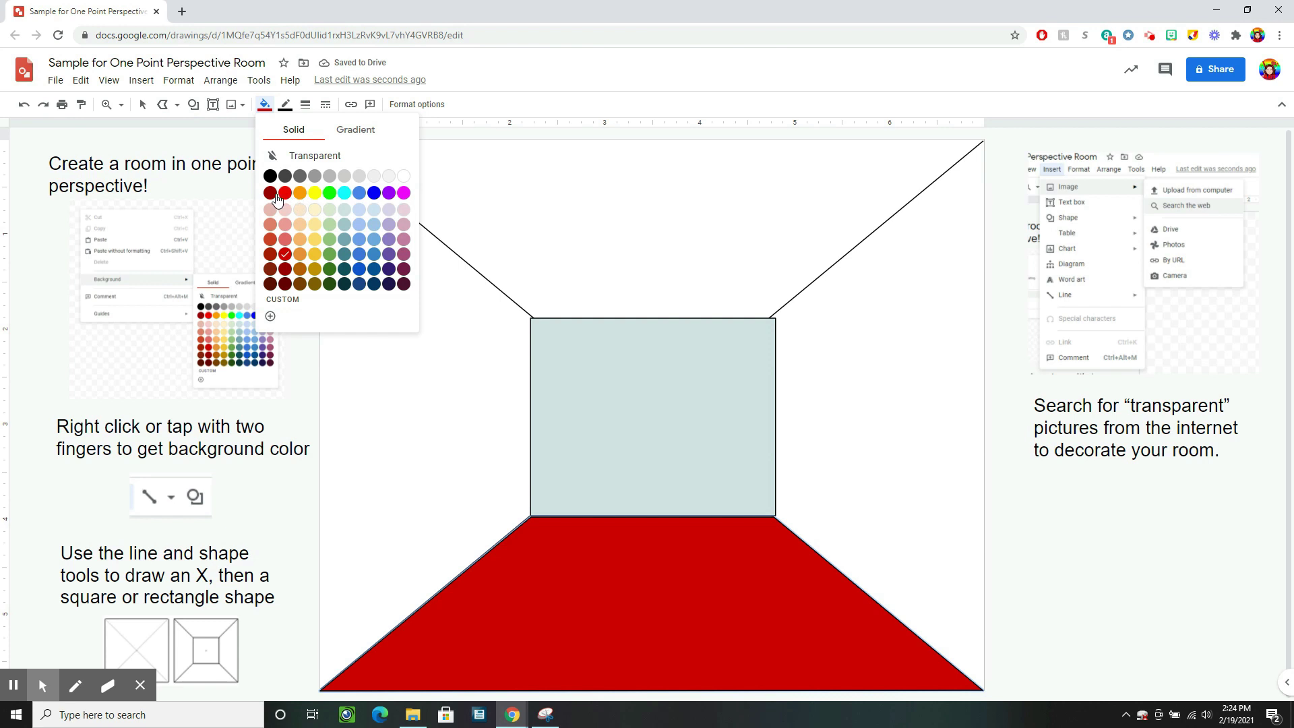
click(301, 275)
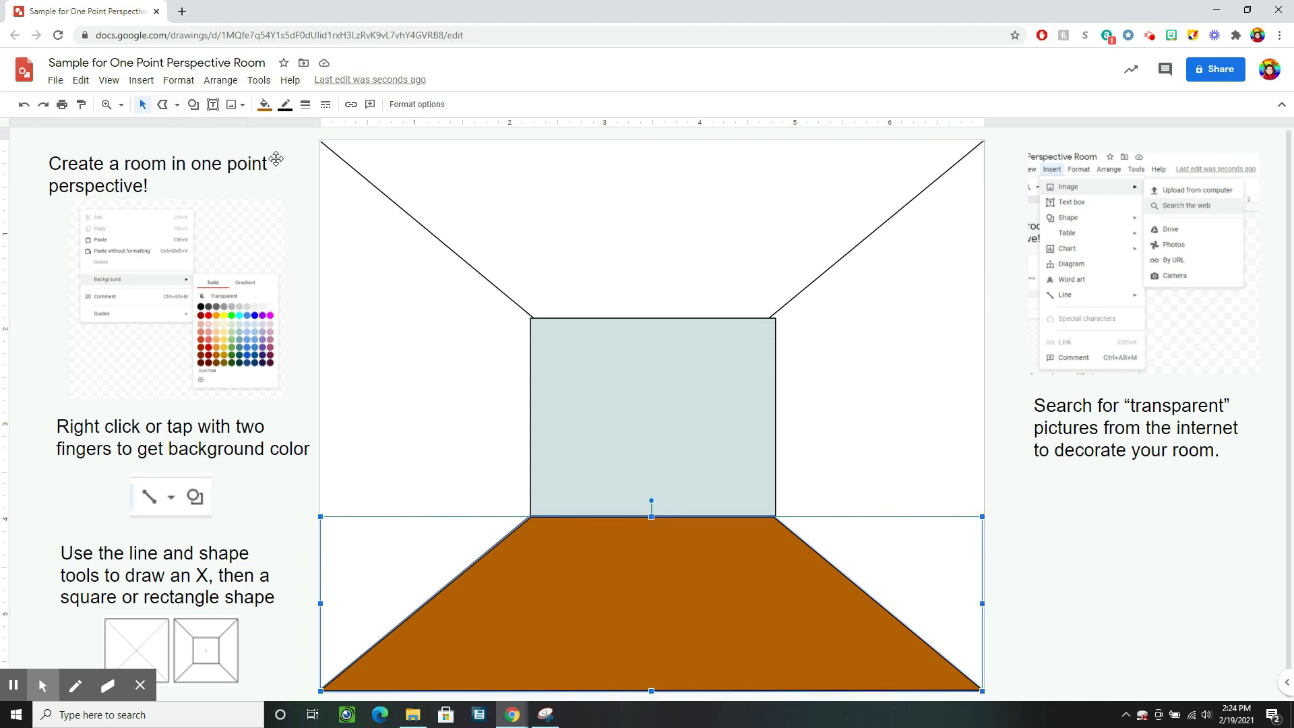
Outline the left wall shape and fill it light cornflower blue.
click(163, 106)
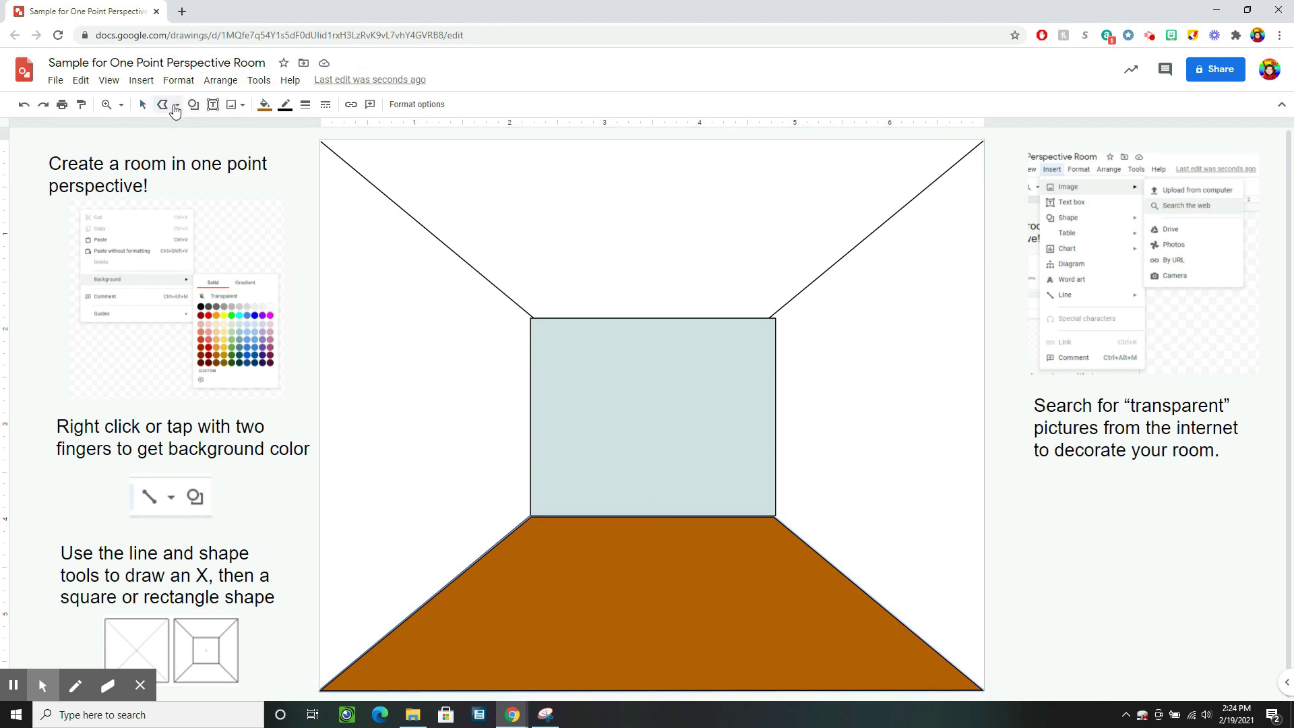
mouse_move(320, 141)
mouse_down()
mouse_move(410, 236)
mouse_move(535, 326)
mouse_move(529, 316)
mouse_move(546, 442)
mouse_move(532, 516)
mouse_move(350, 635)
mouse_up()
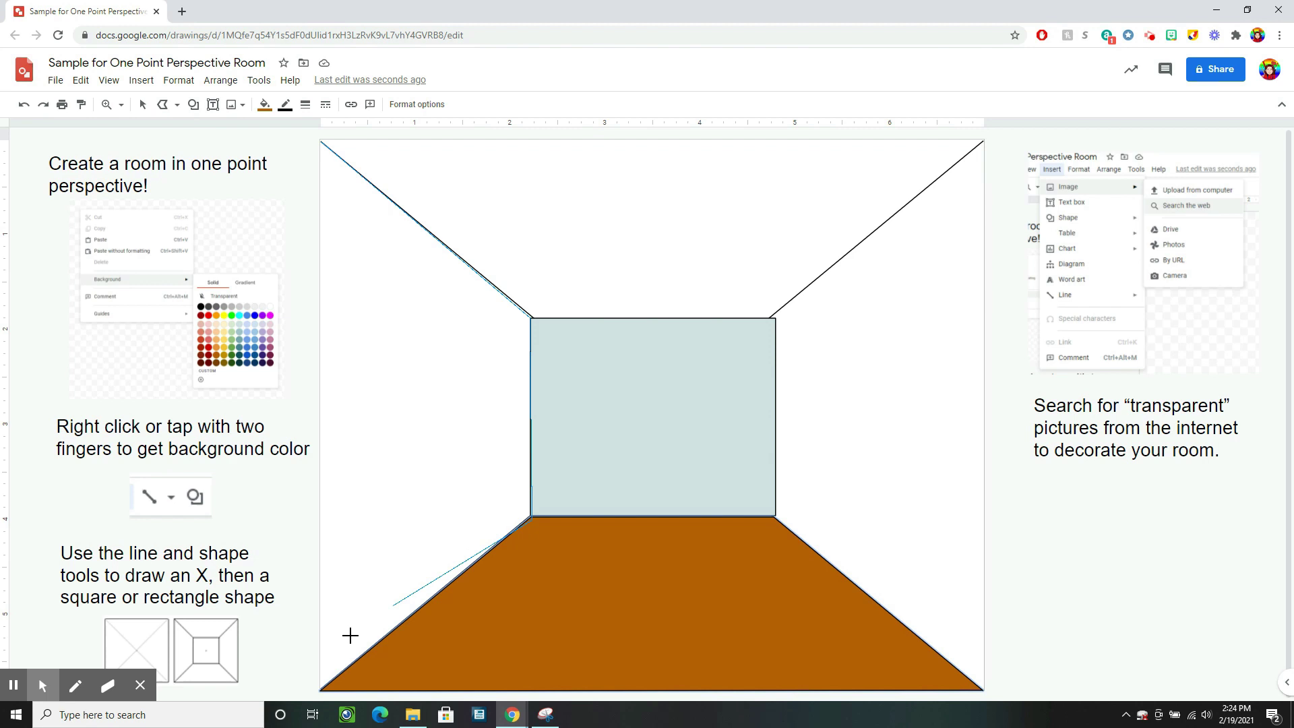
click(320, 689)
click(321, 140)
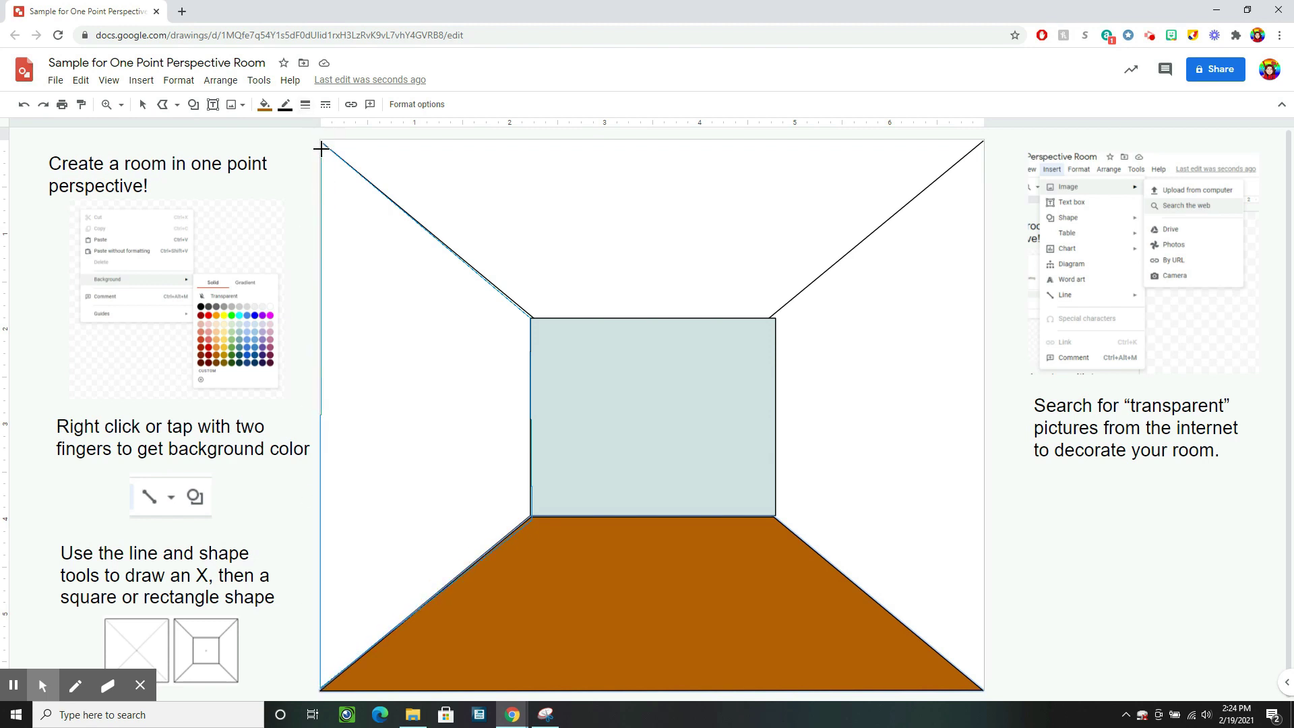
click(318, 145)
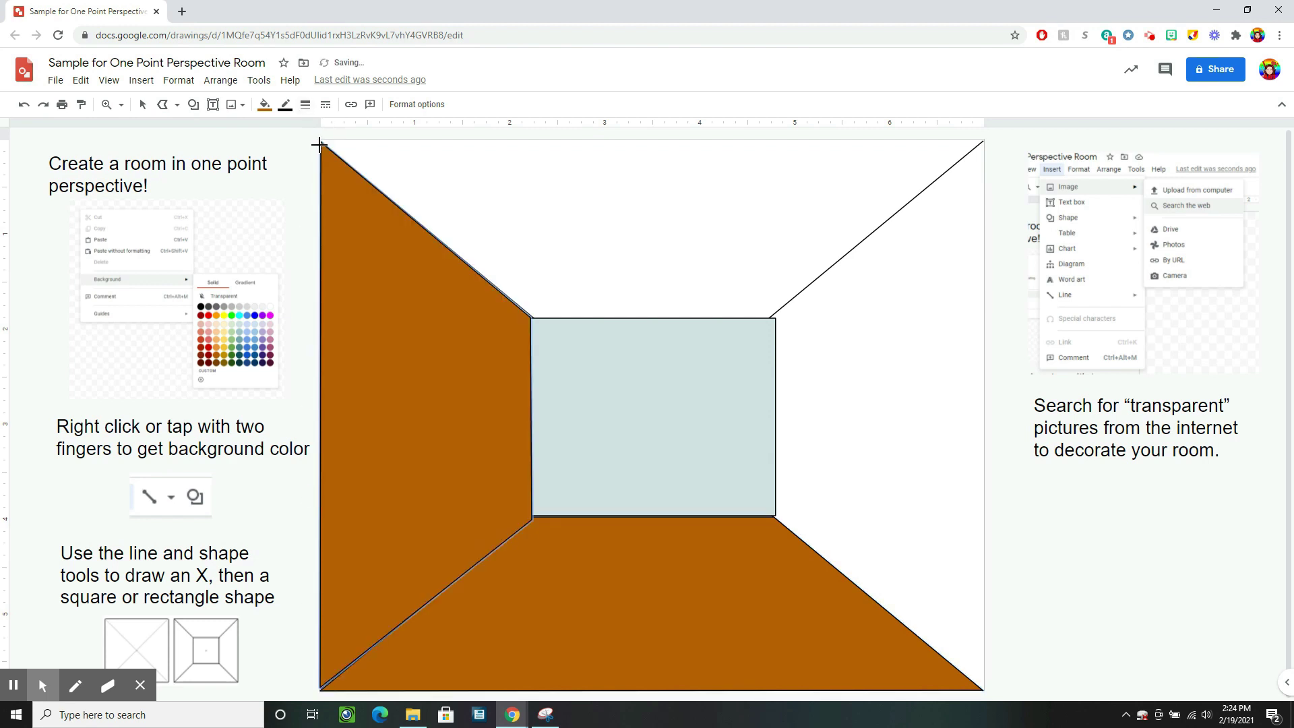
click(264, 104)
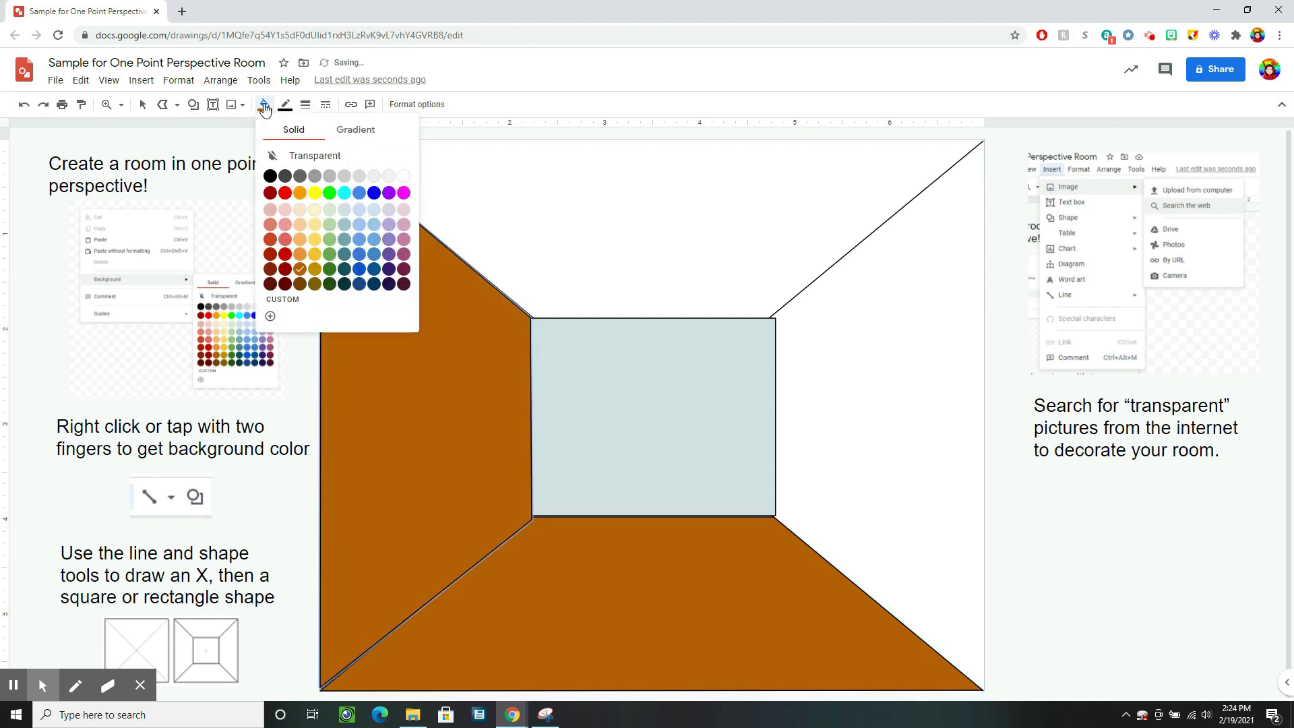
click(360, 210)
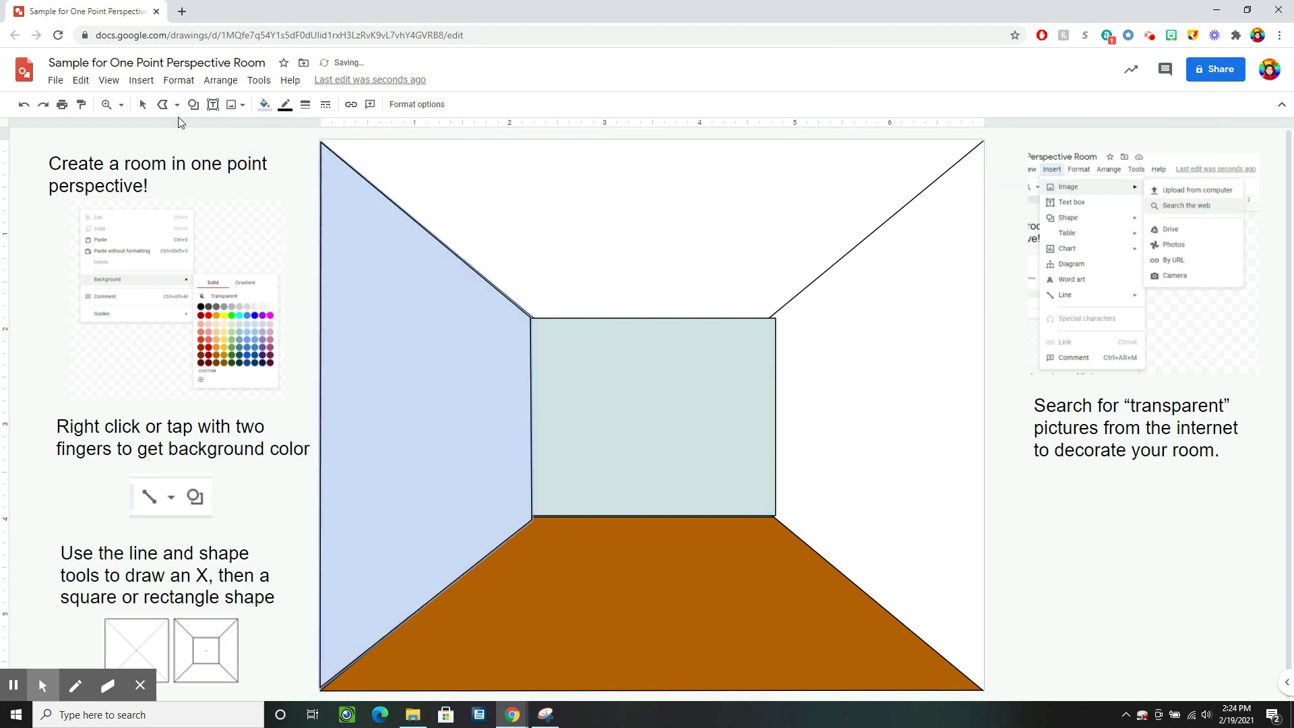
Begin the right wall outline, closing it at the top-right corner.
click(164, 105)
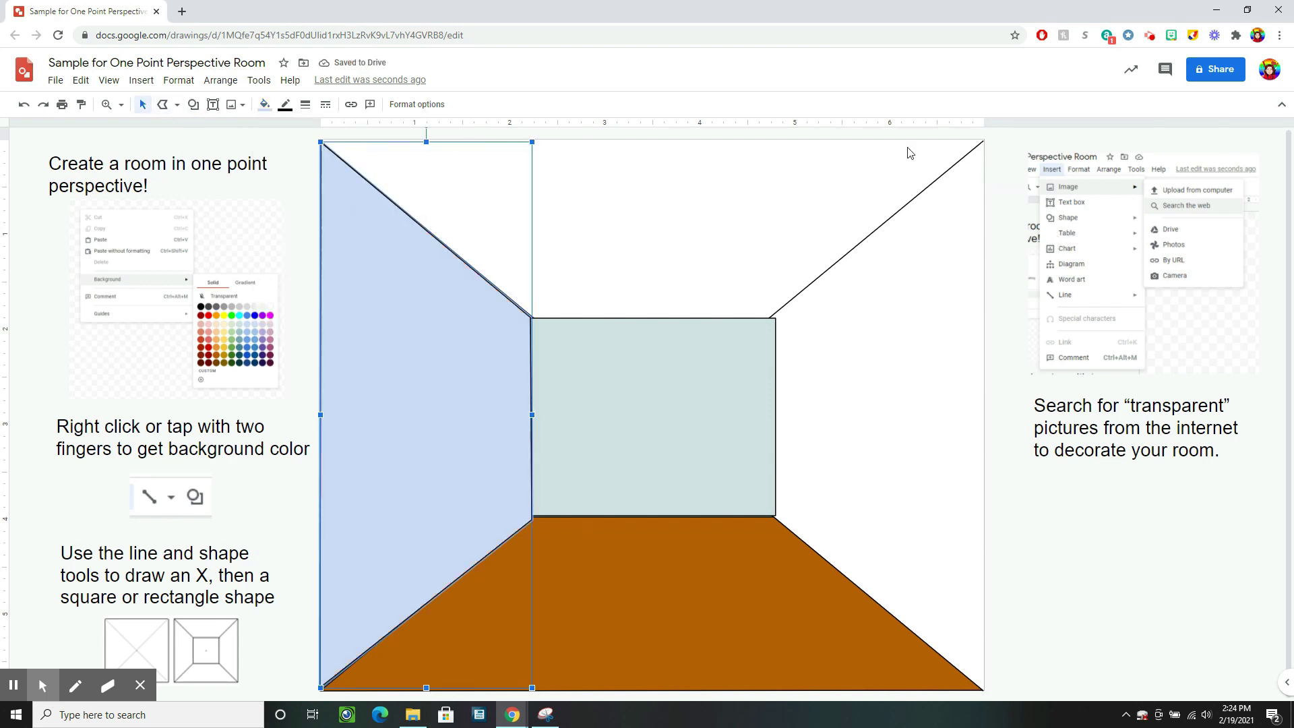
click(163, 105)
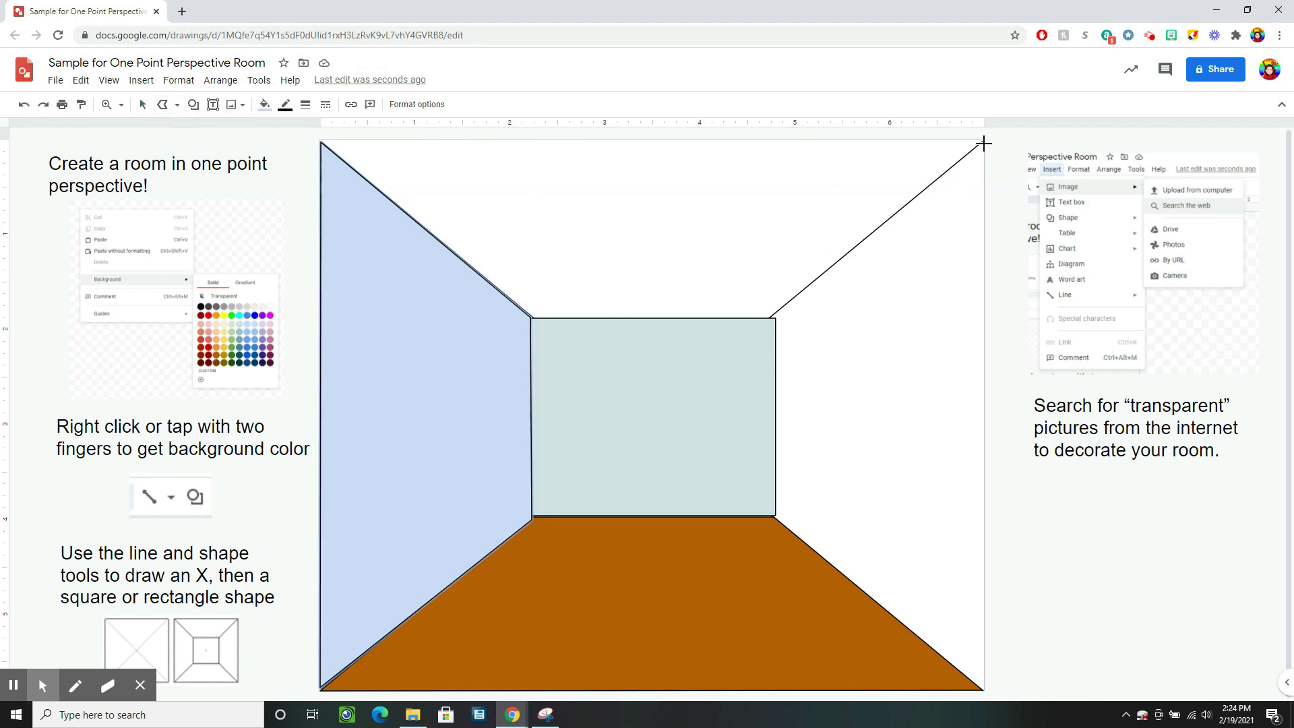
mouse_move(981, 141)
mouse_down()
mouse_move(773, 315)
mouse_move(775, 526)
mouse_move(982, 685)
mouse_move(982, 148)
mouse_up()
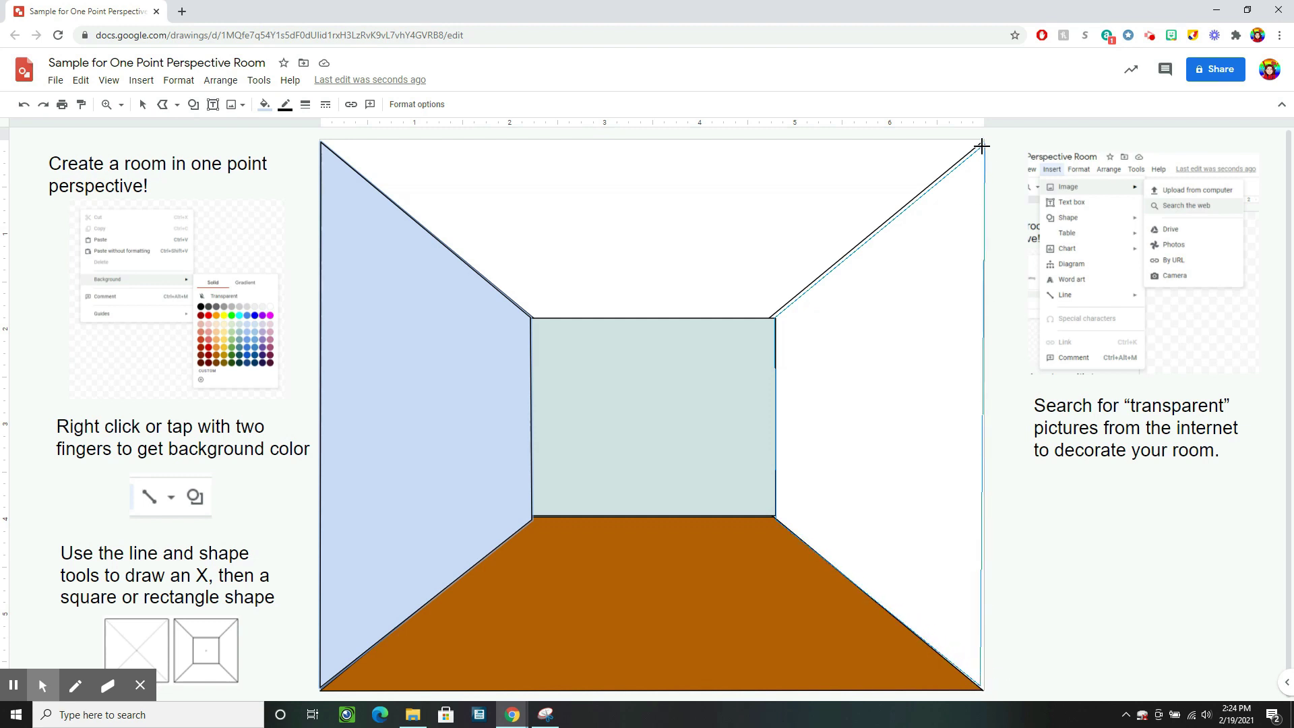
click(982, 143)
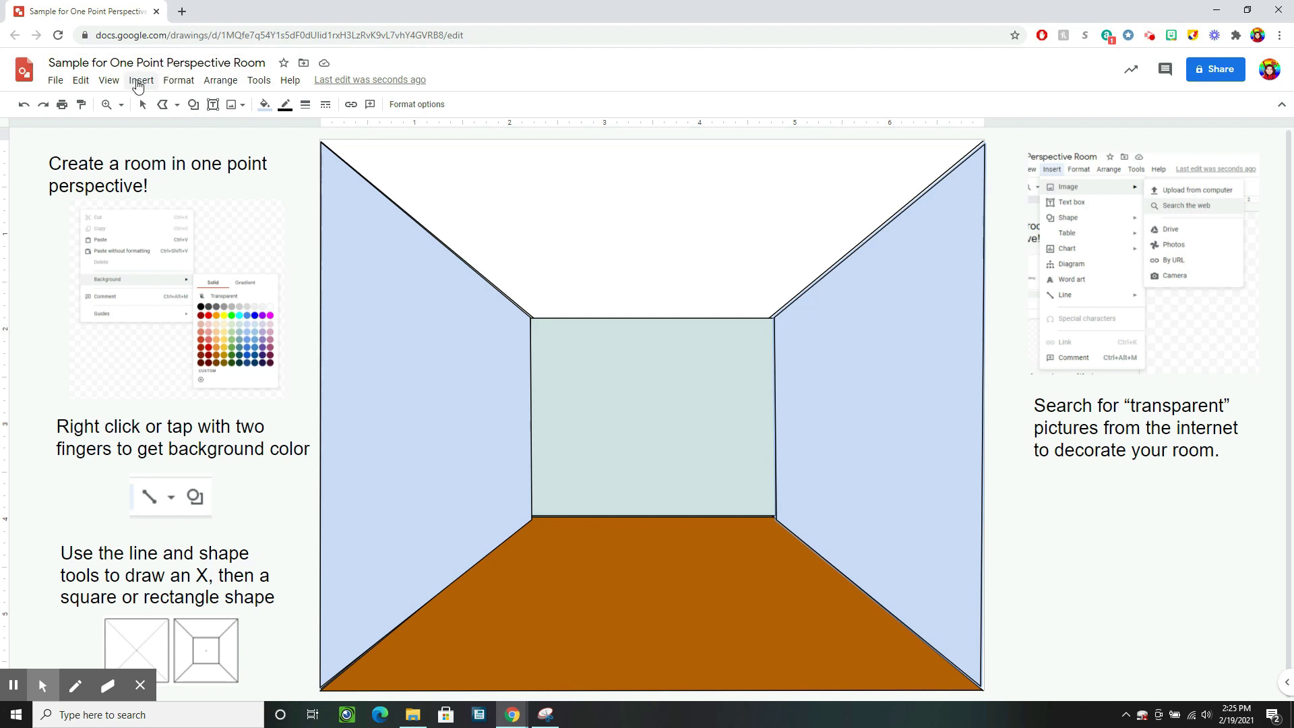
click(139, 85)
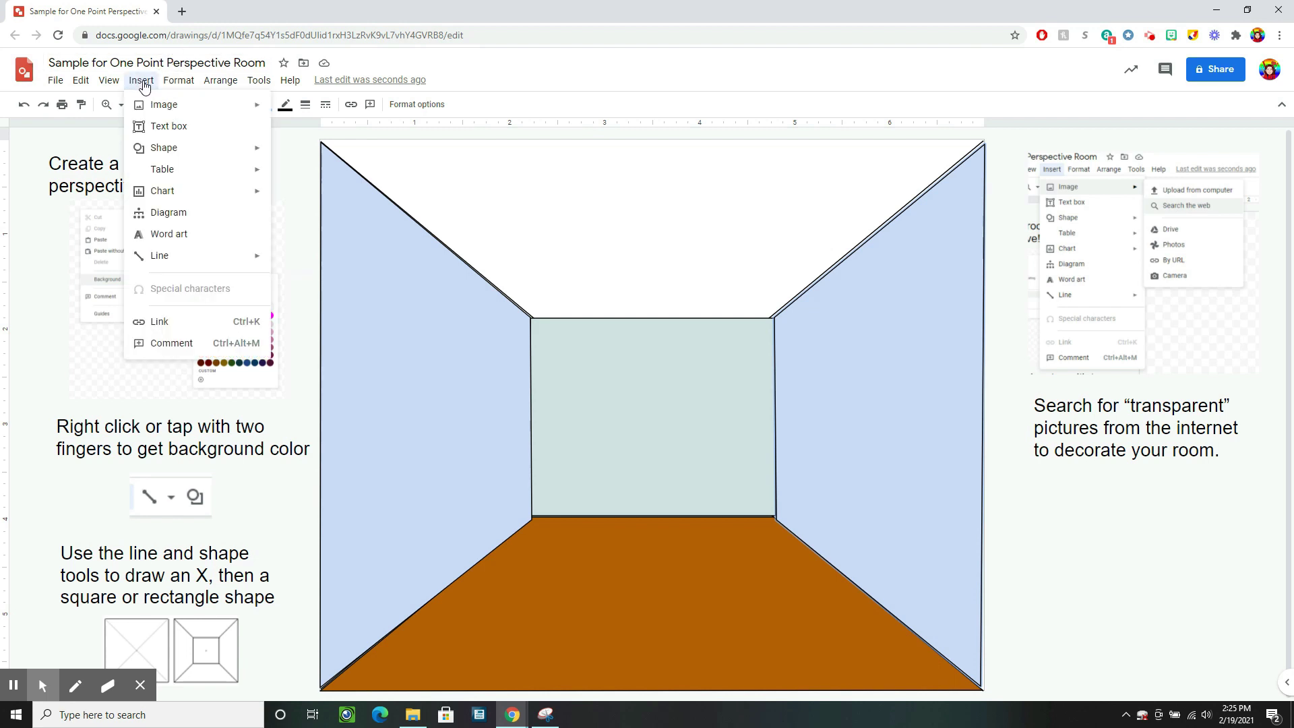
mouse_move(159, 108)
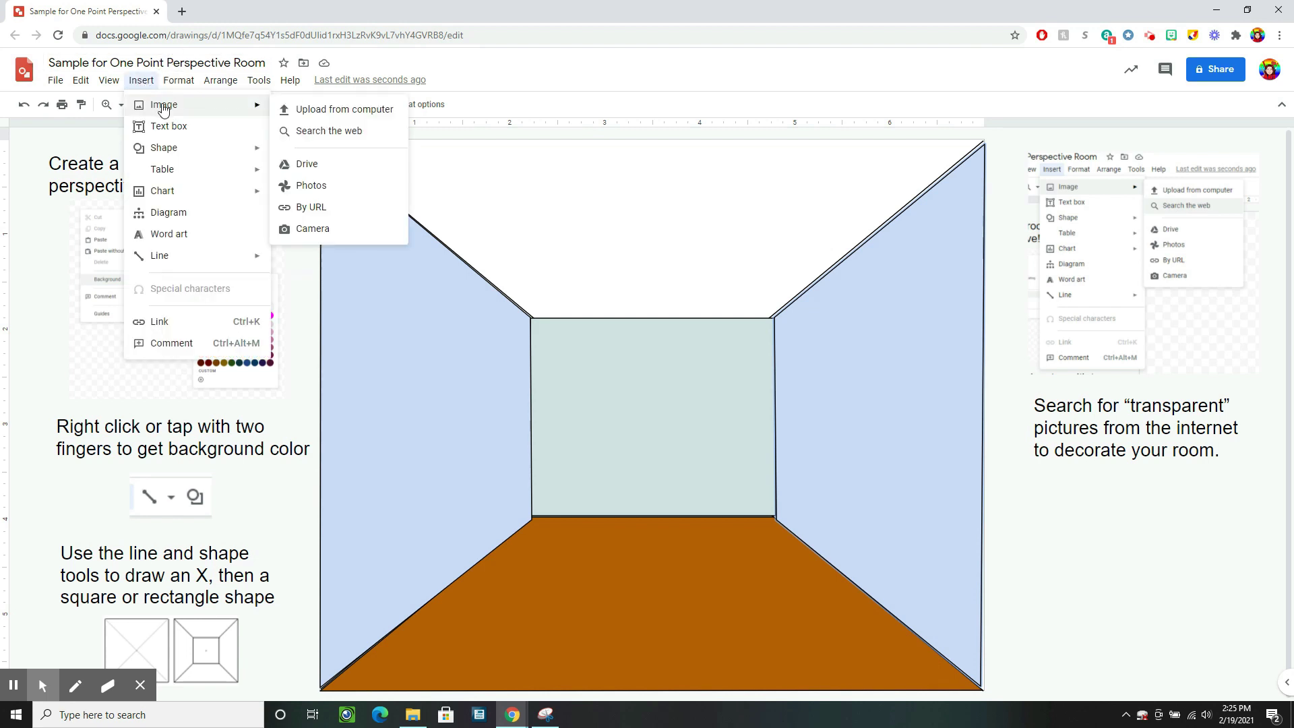
click(339, 133)
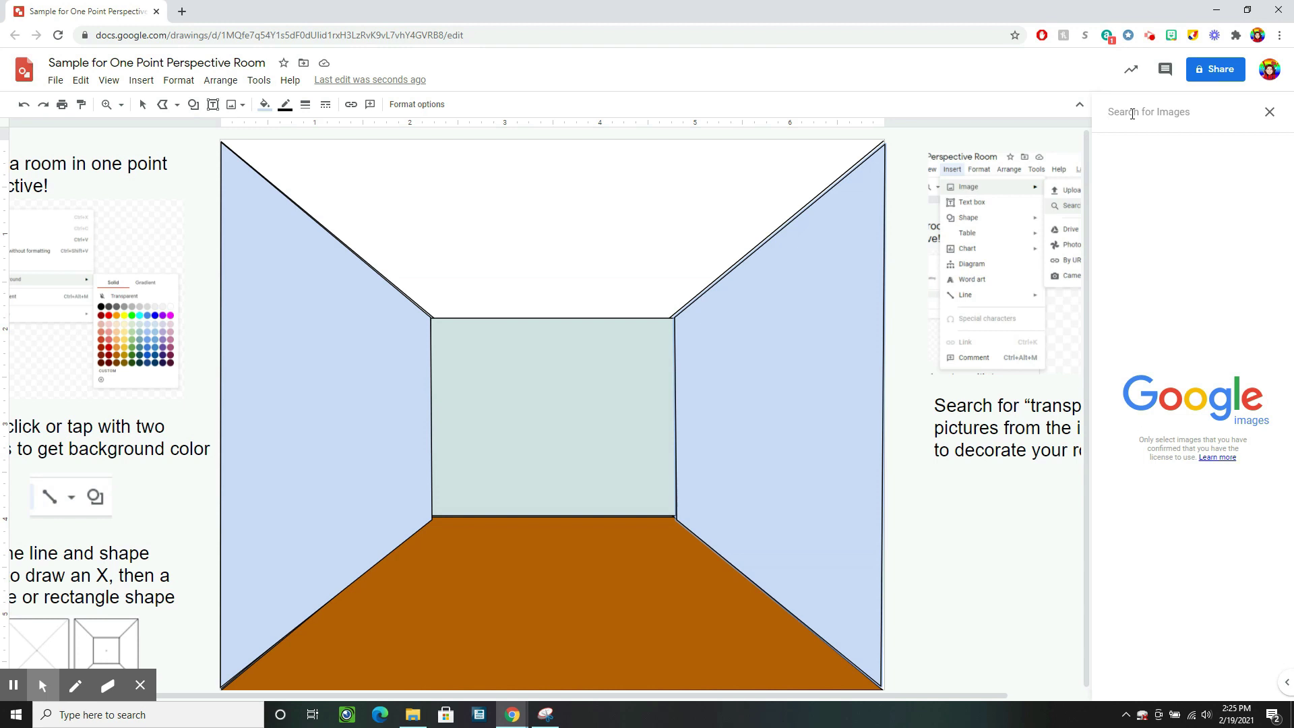
text(rug)
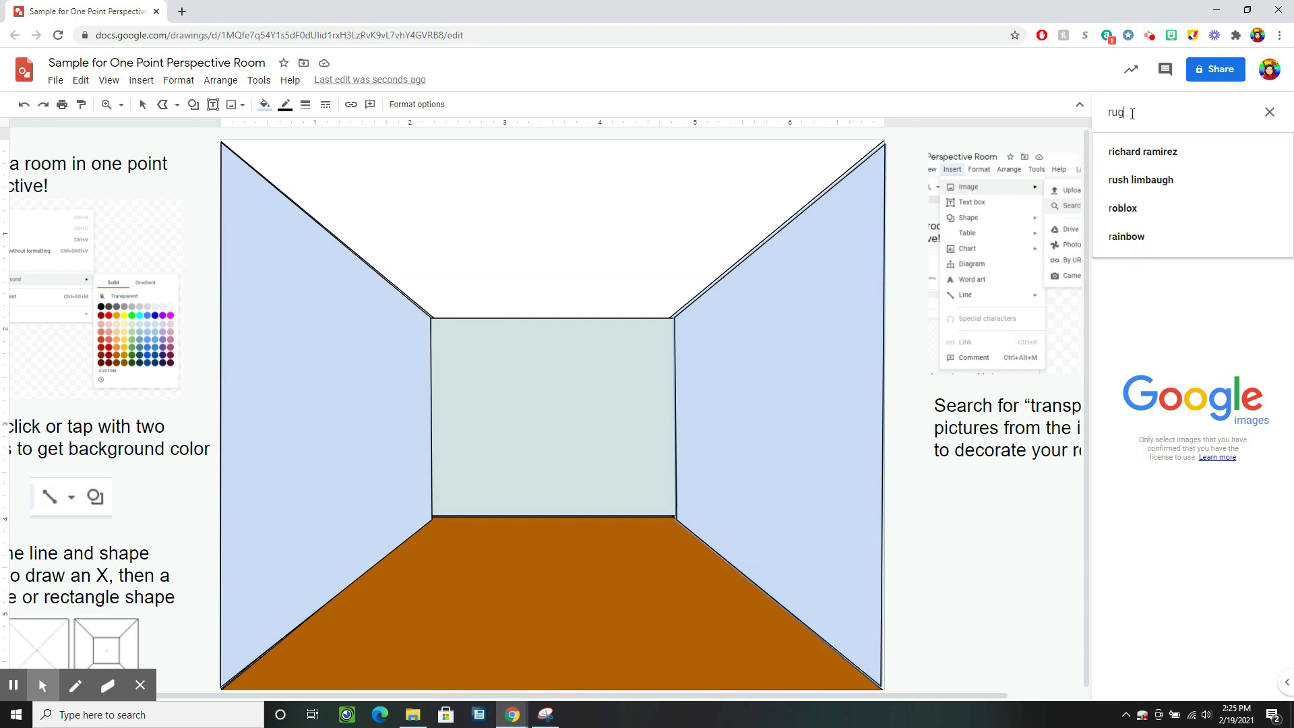
key(Return)
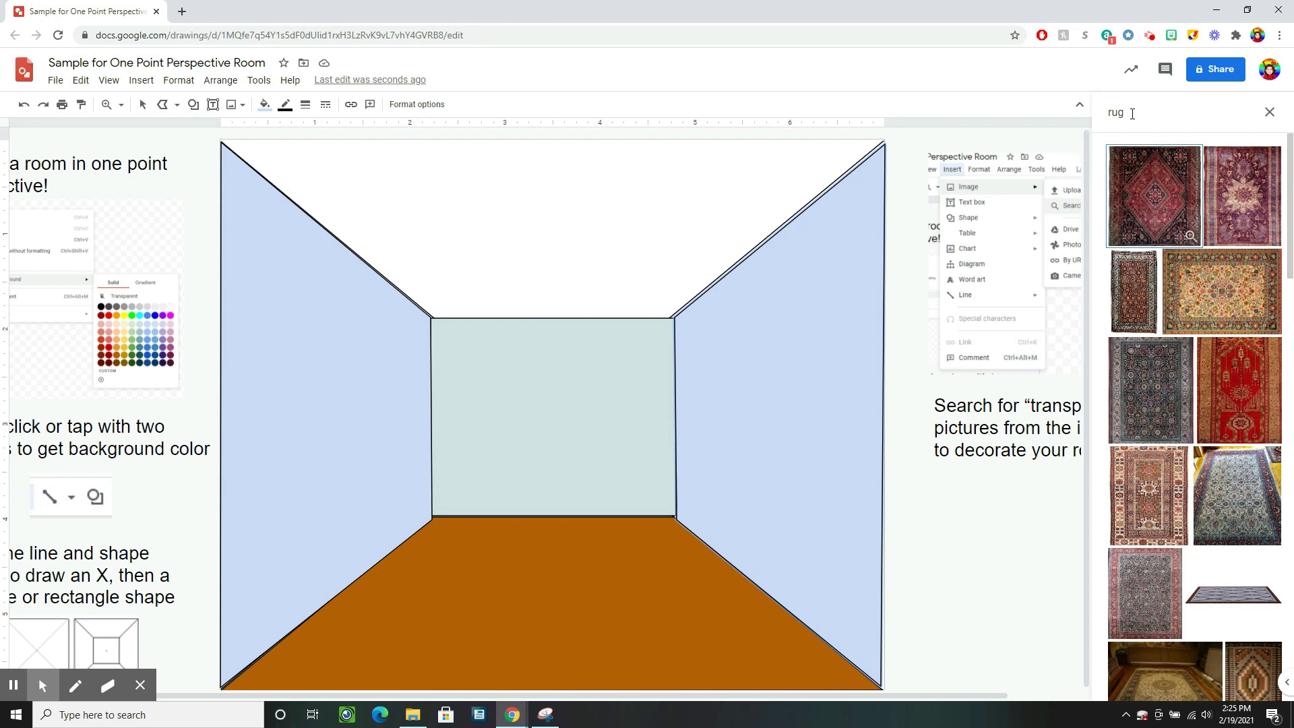
scroll(1230, 549, down, 3)
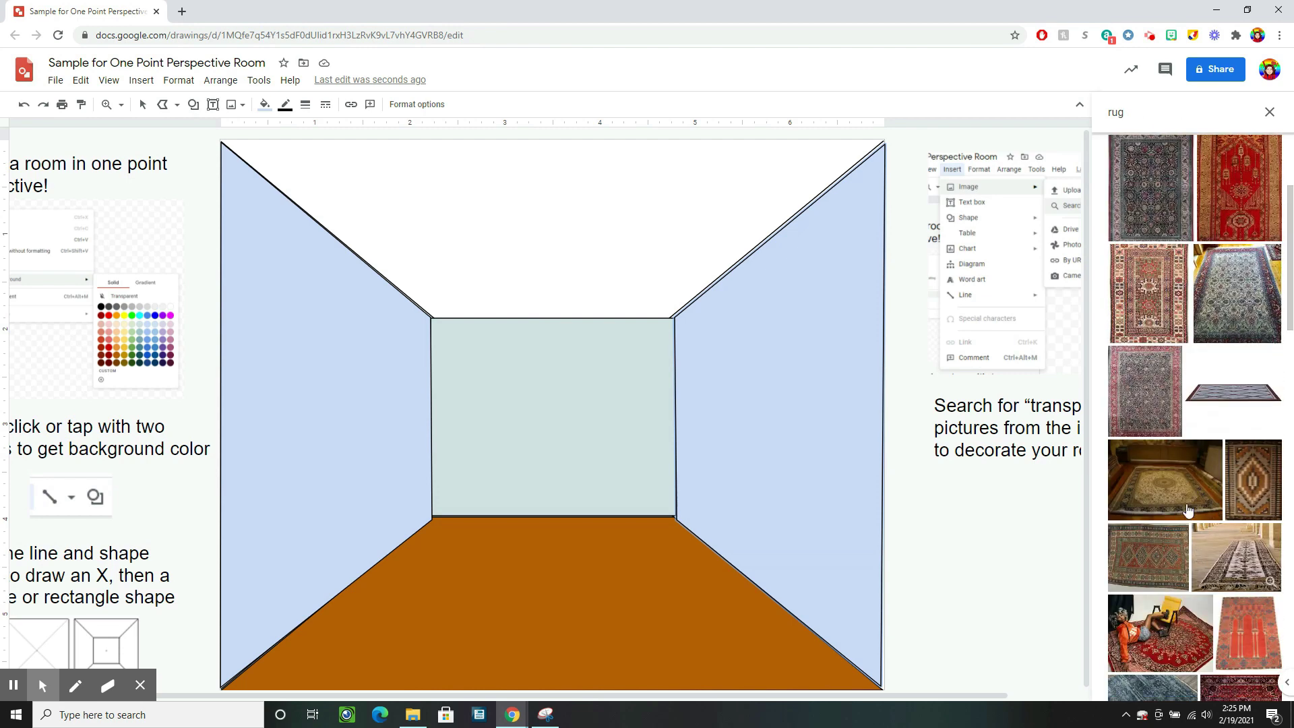
scroll(1210, 519, up, 2)
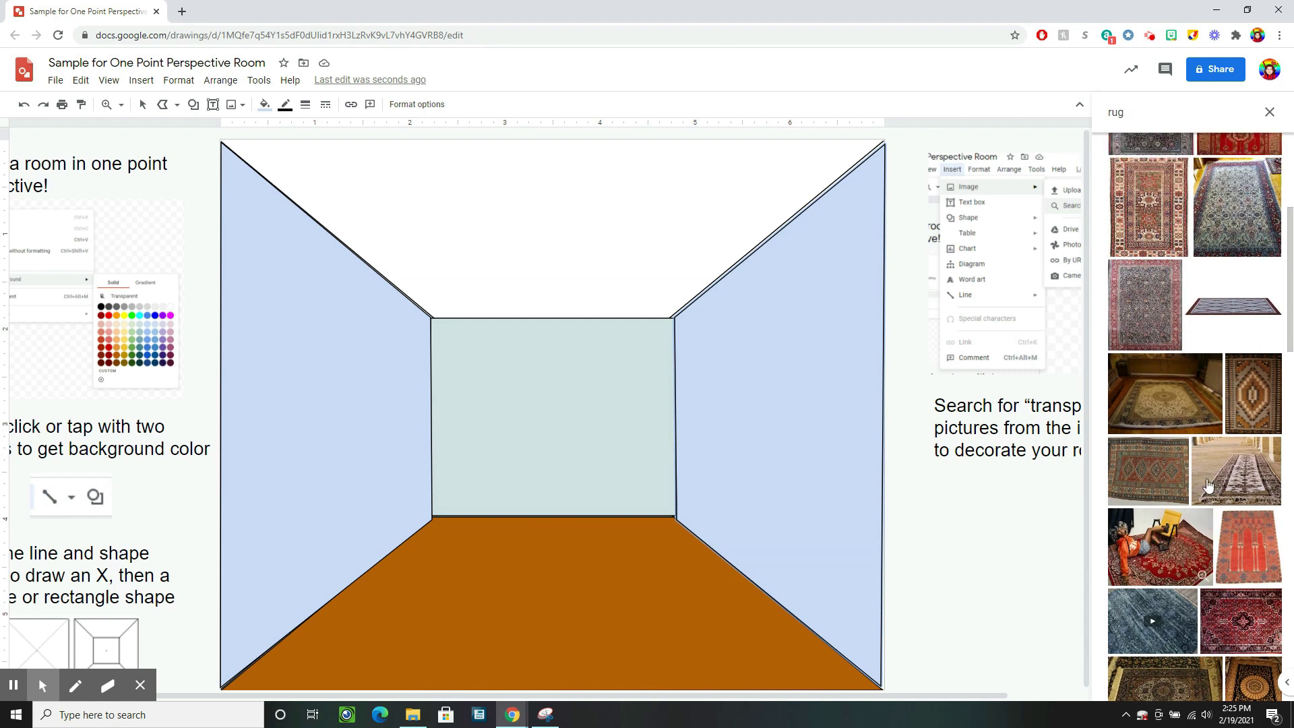
scroll(1200, 498, up, 1)
click(1176, 613)
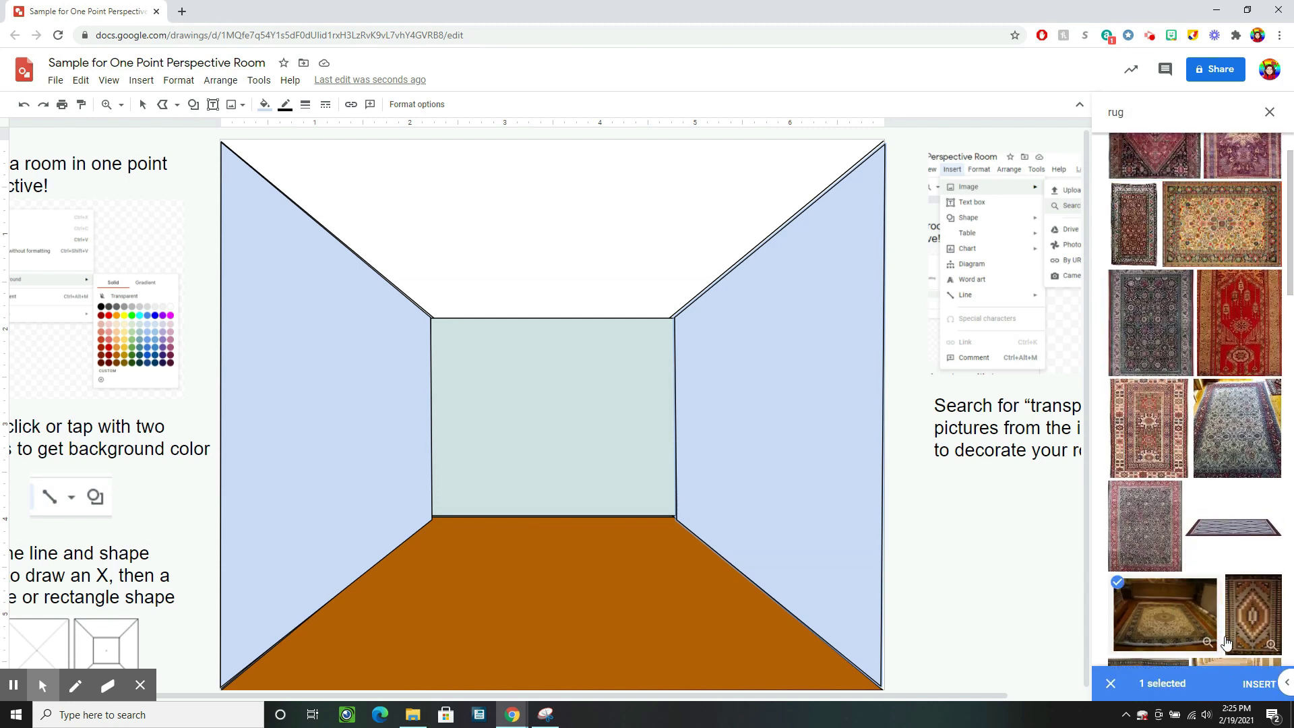
click(1258, 684)
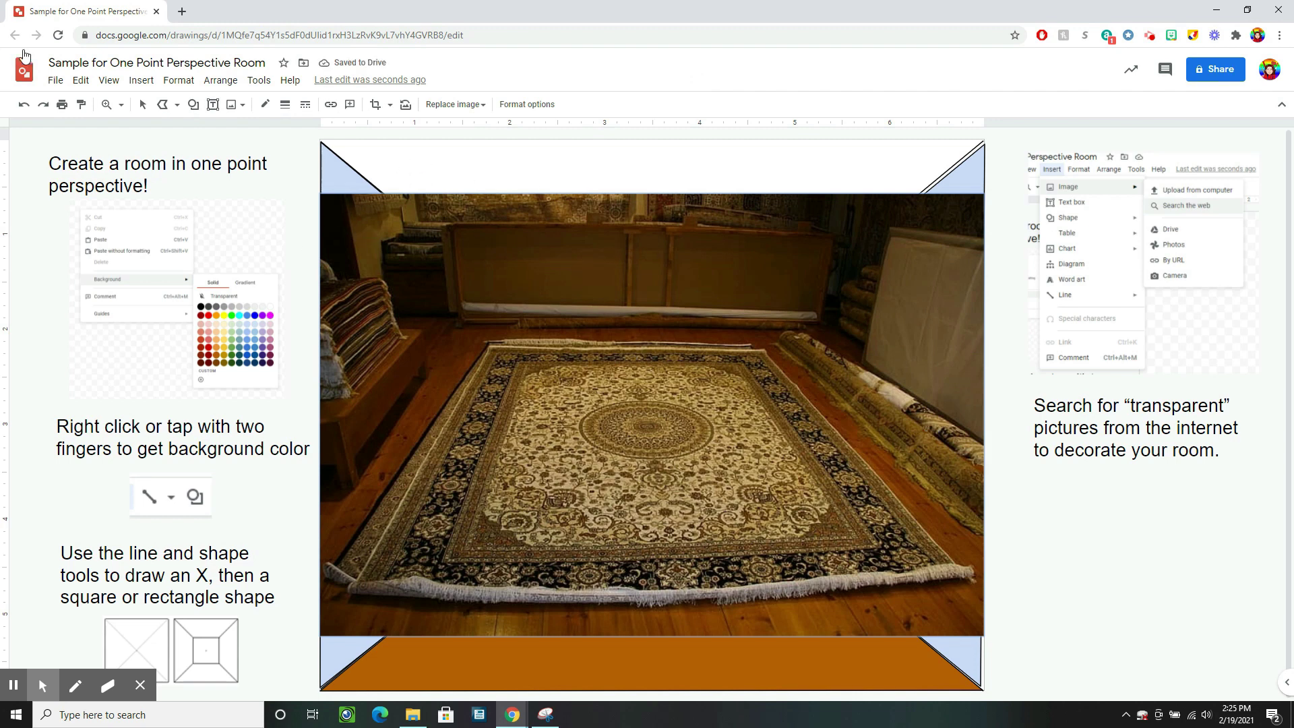
click(22, 107)
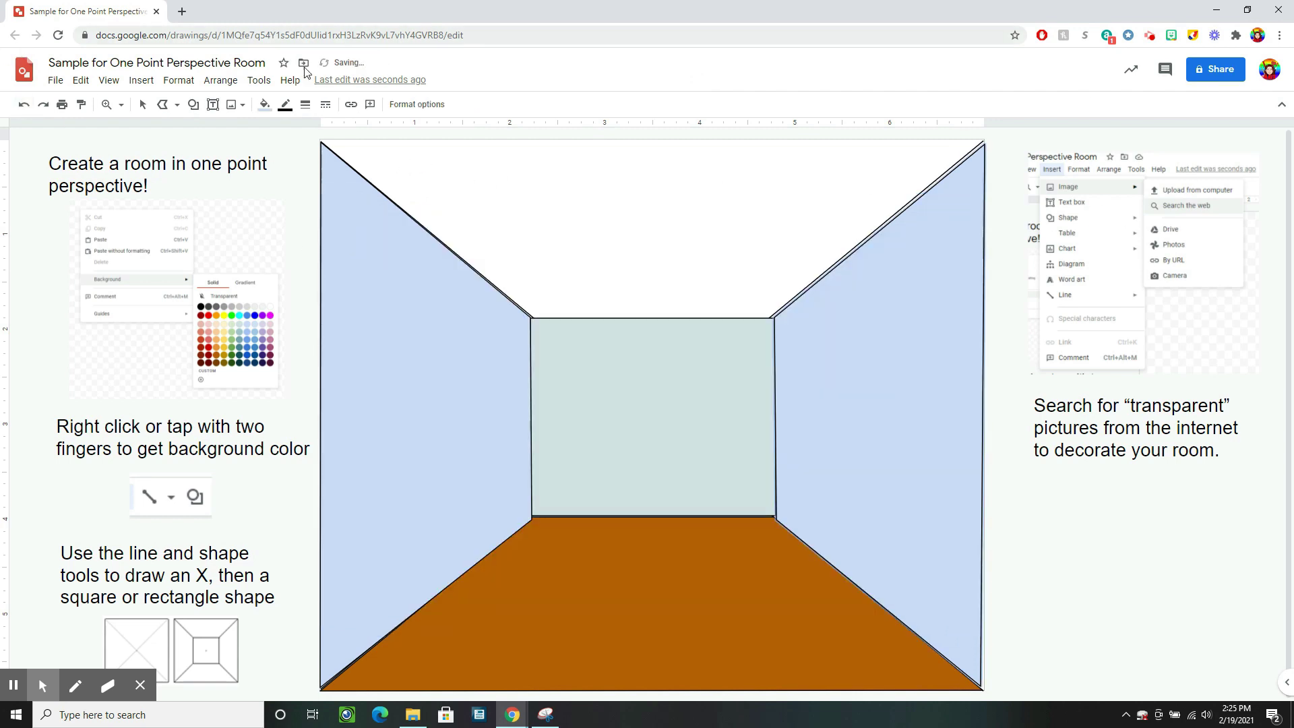
Search web images for 'rug transparent background' and insert the round rug onto the room.
click(141, 80)
mouse_move(165, 105)
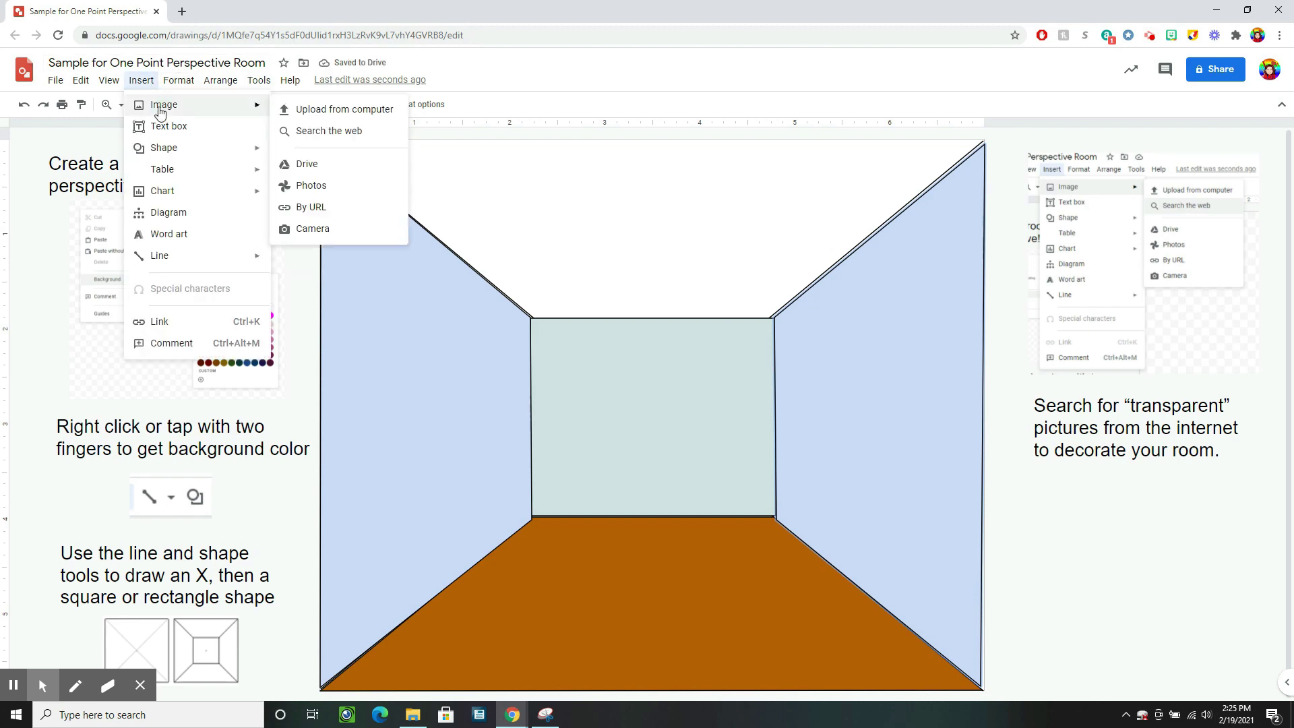
click(346, 133)
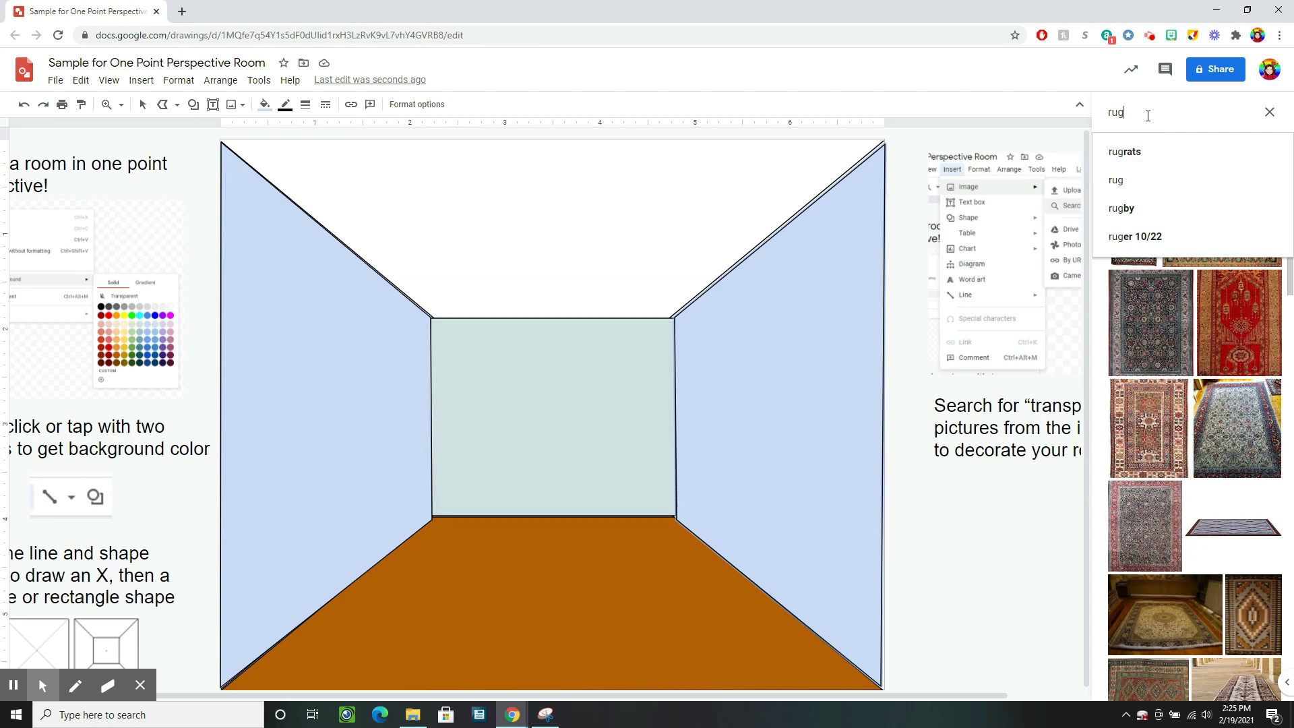
text(tra)
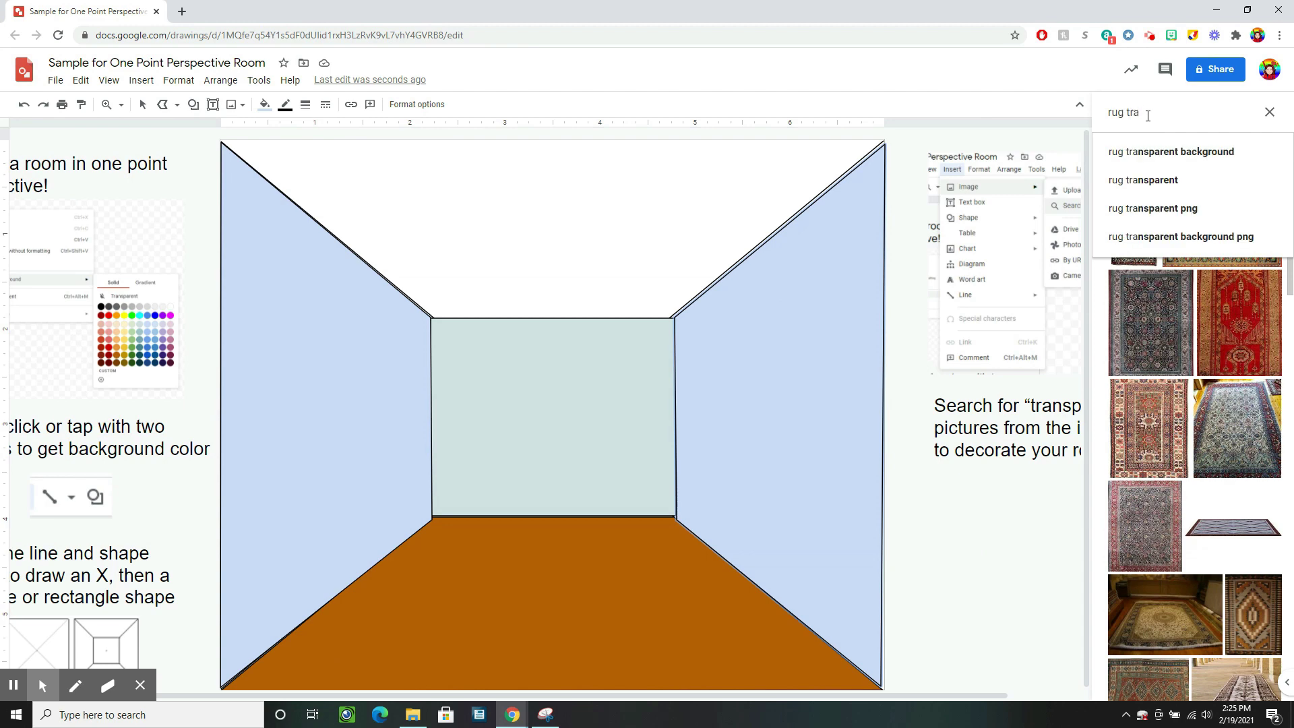
text(ns)
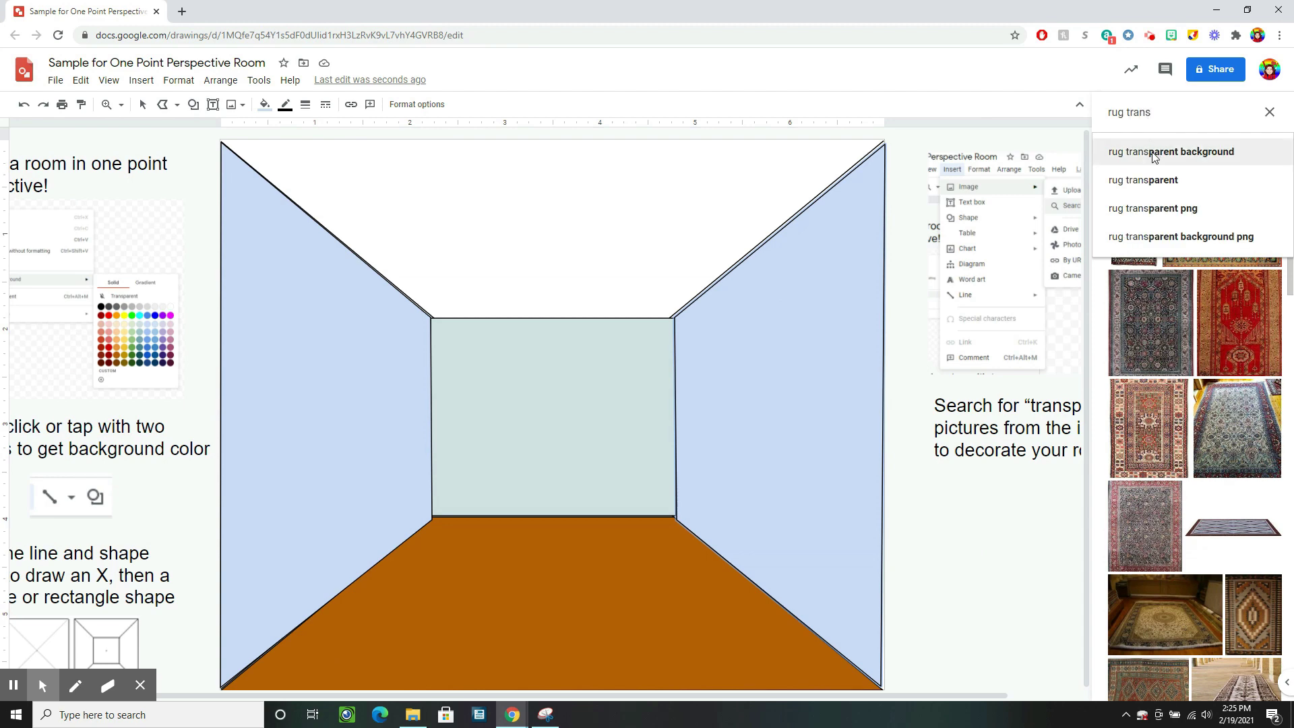
click(1153, 151)
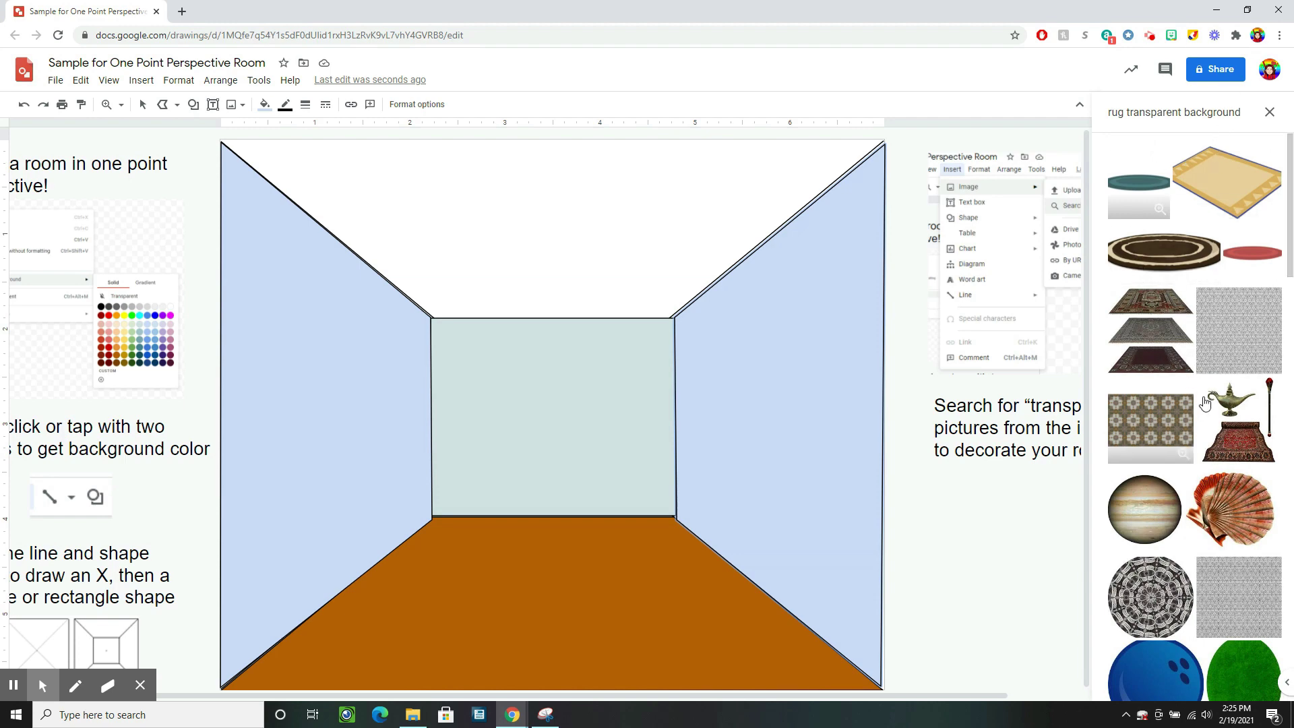
scroll(1193, 553, down, 4)
scroll(1194, 595, up, 4)
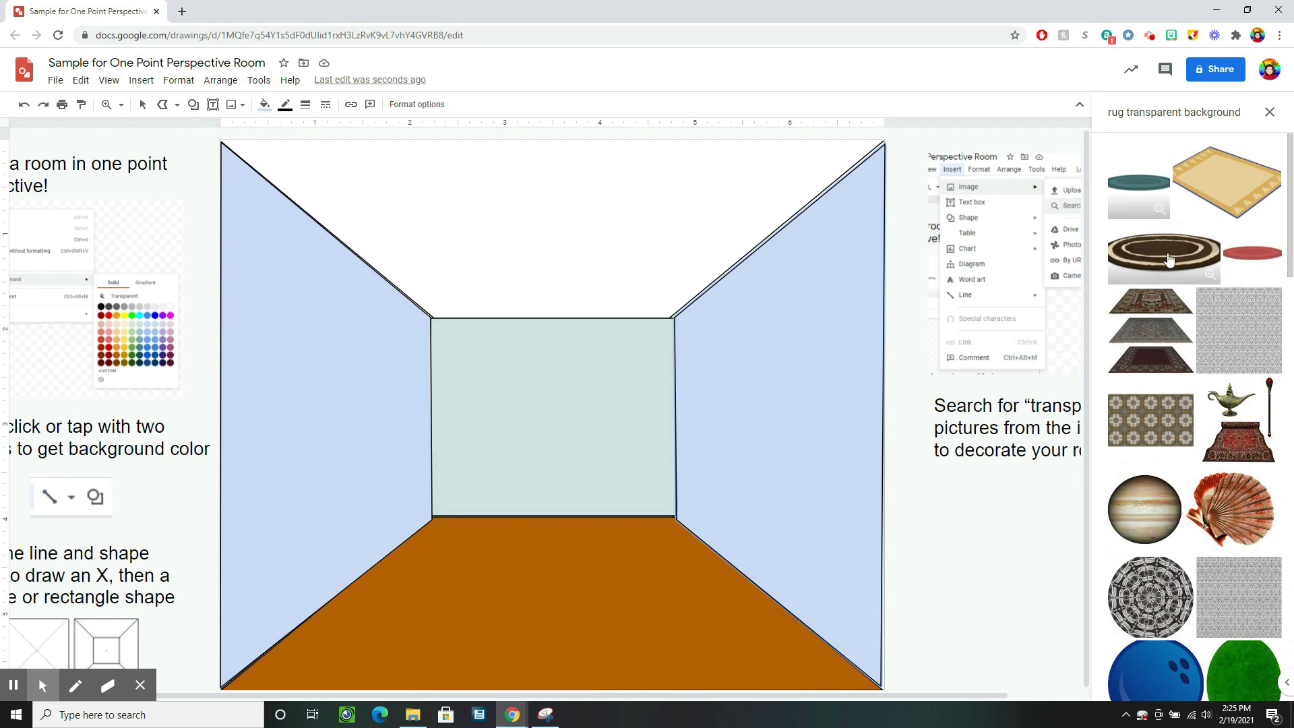
drag(1167, 253, 581, 525)
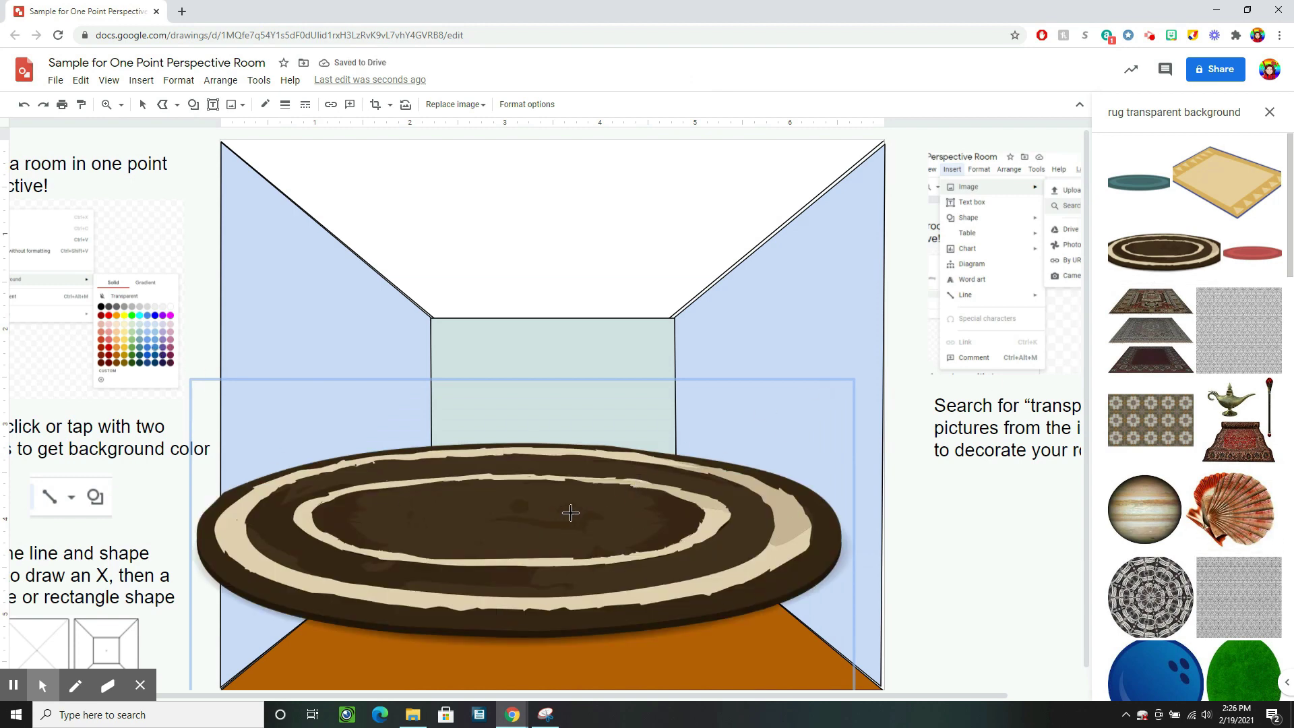
Shrink the rug image and centre it on the brown floor.
mouse_move(570, 513)
mouse_down()
mouse_move(292, 405)
mouse_move(384, 447)
mouse_move(136, 142)
mouse_move(199, 149)
mouse_move(528, 523)
mouse_move(225, 300)
mouse_move(223, 149)
mouse_move(142, 108)
mouse_up()
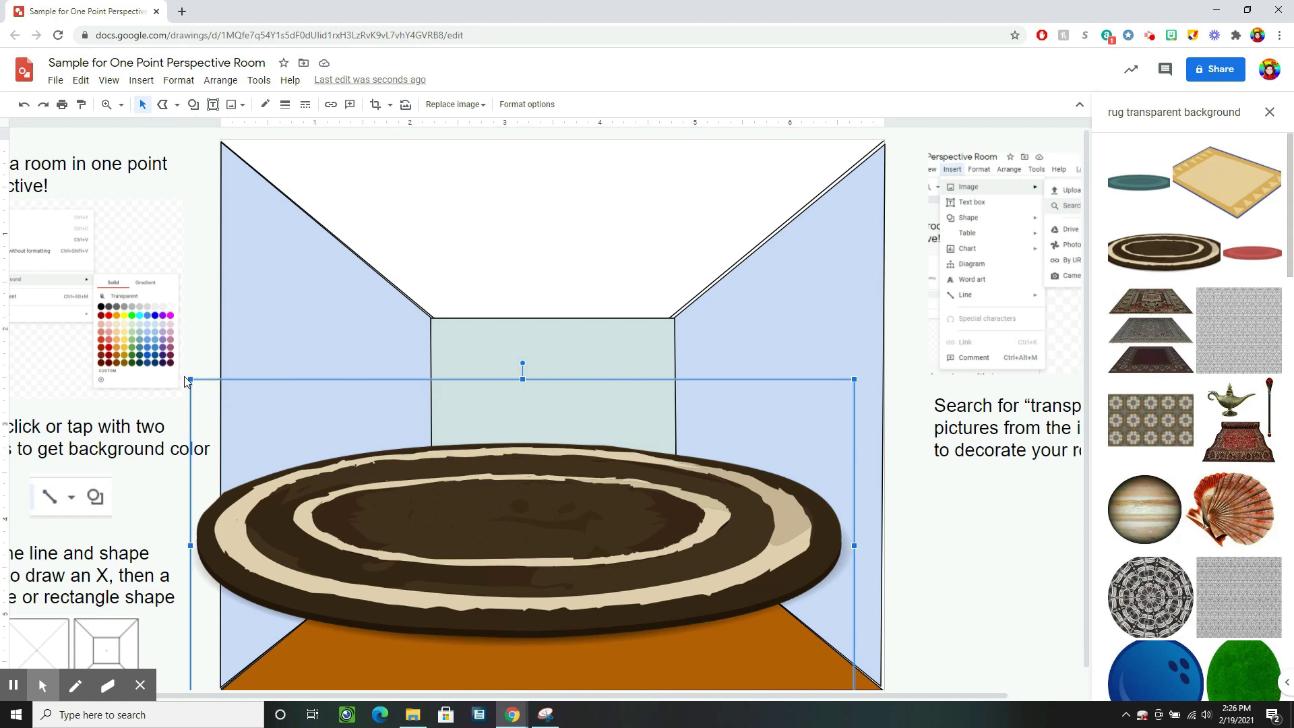
drag(202, 389, 467, 547)
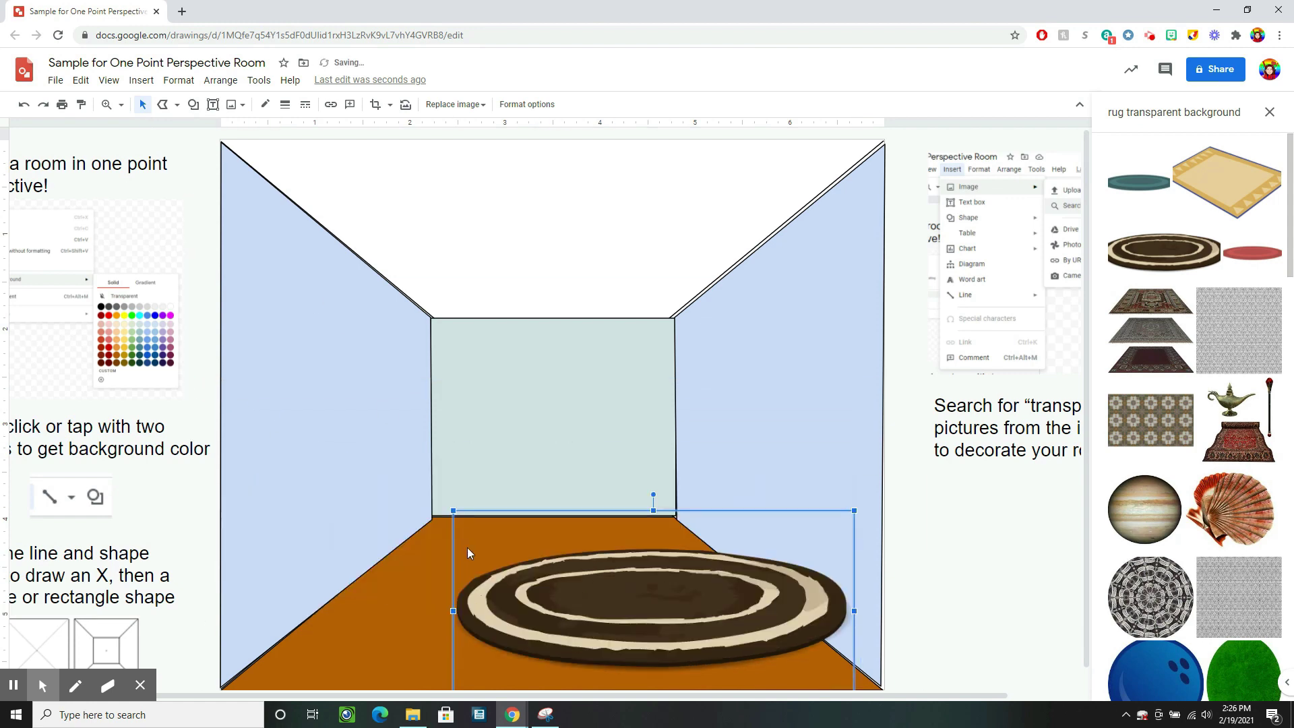
drag(705, 610, 622, 590)
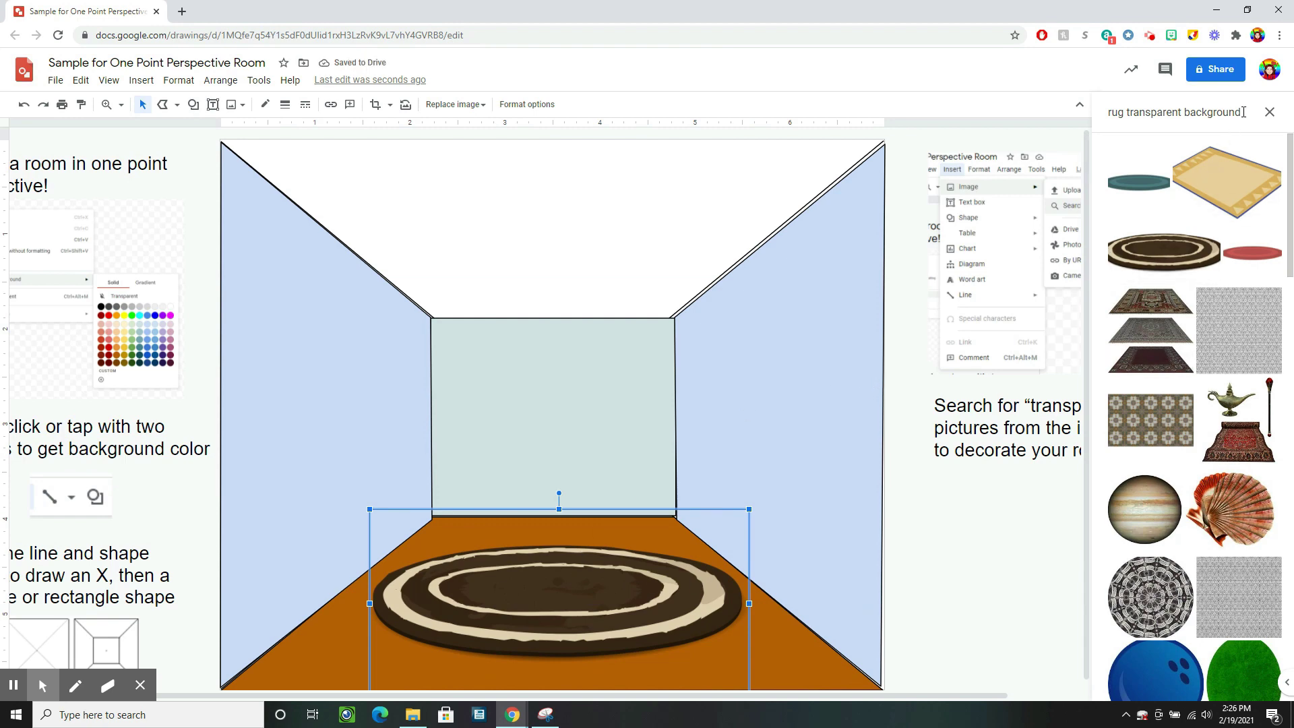
drag(1243, 112, 1108, 113)
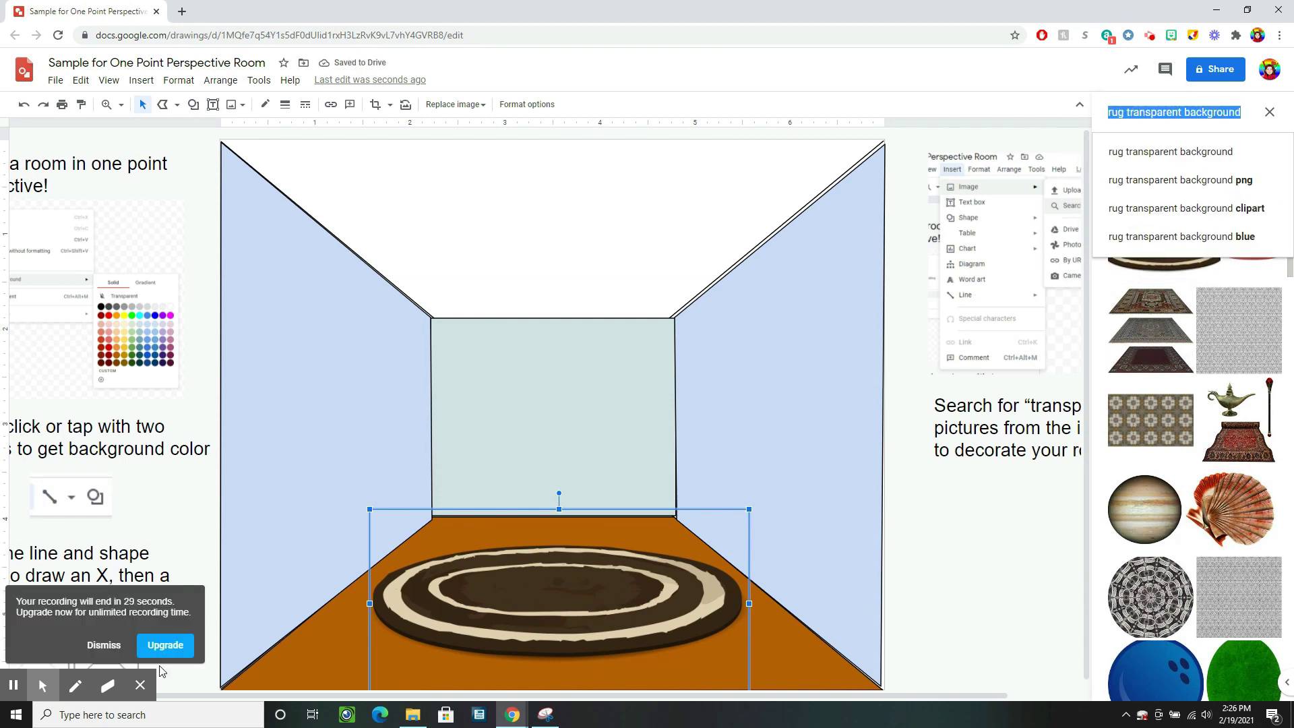
Change the image search query to 'lamp transparent background' and run it.
click(104, 645)
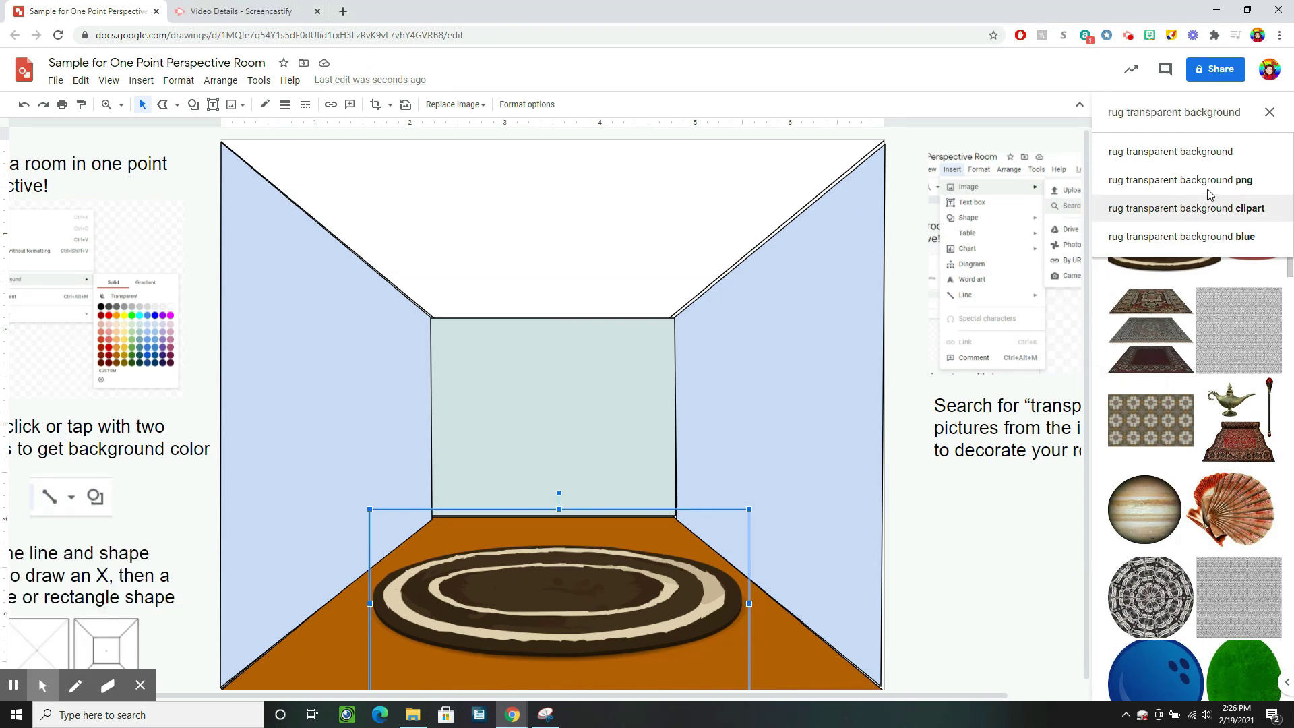
click(1128, 117)
key(BackSpace)
key(BackSpace)
key(BackSpace)
key(BackSpace)
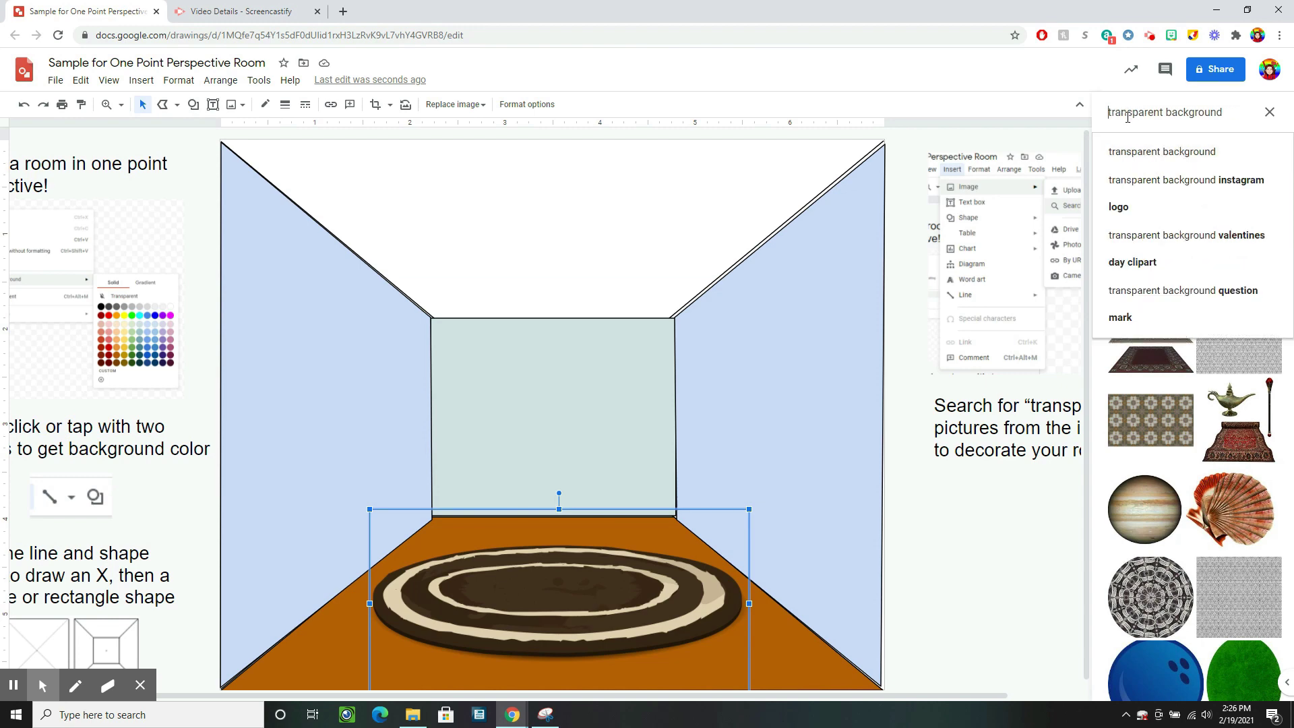
text(lamp)
key(Return)
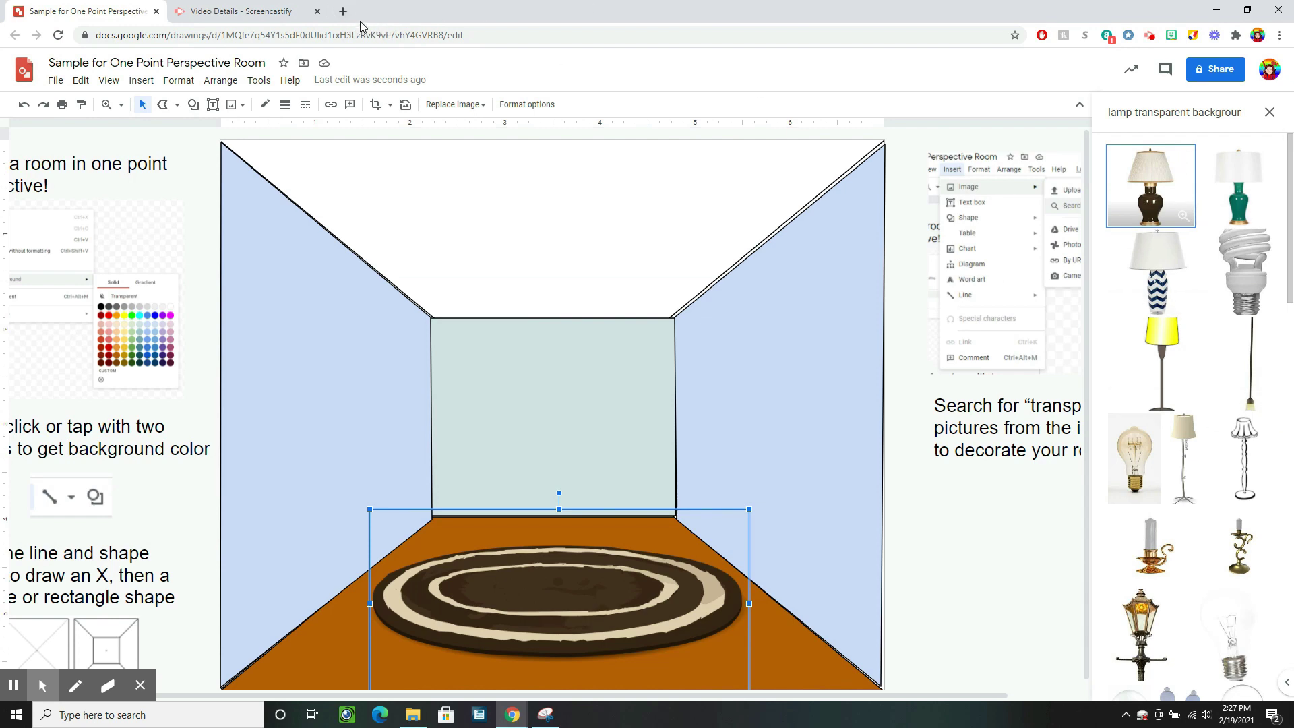
Search Google for 'lamp' in a new browser tab.
click(343, 11)
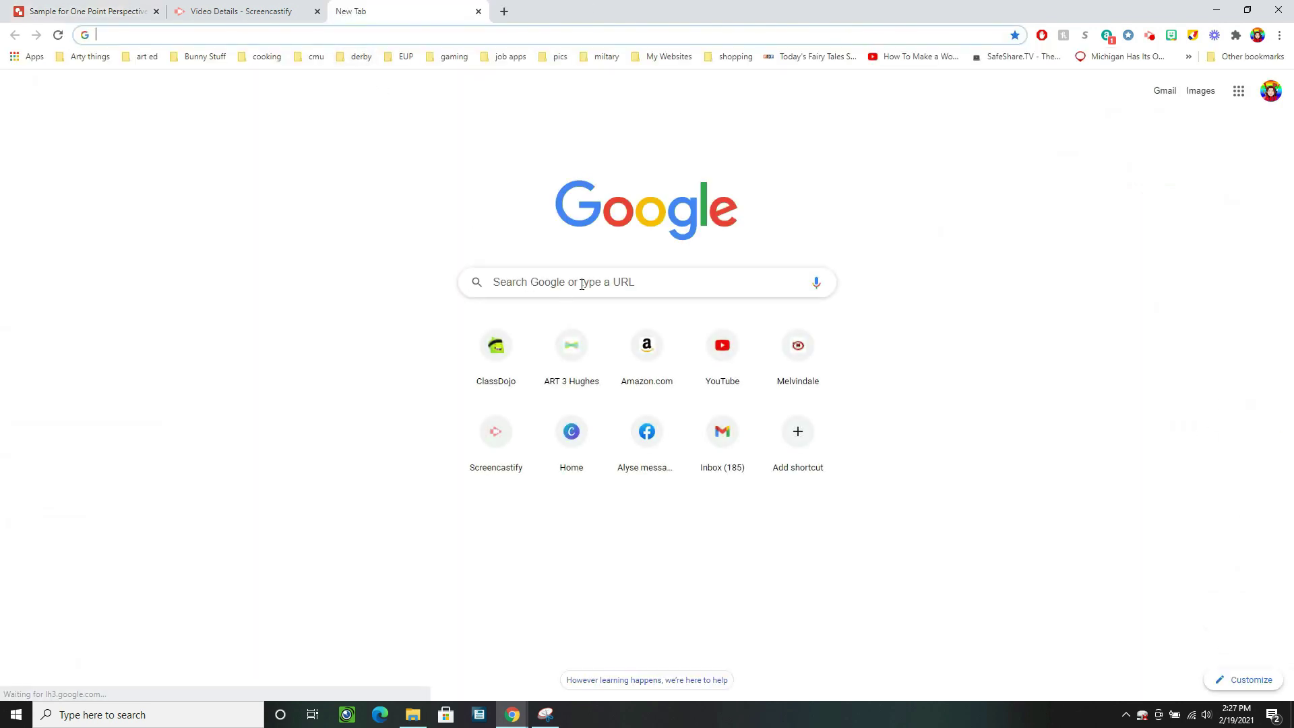
click(582, 284)
text(lamp)
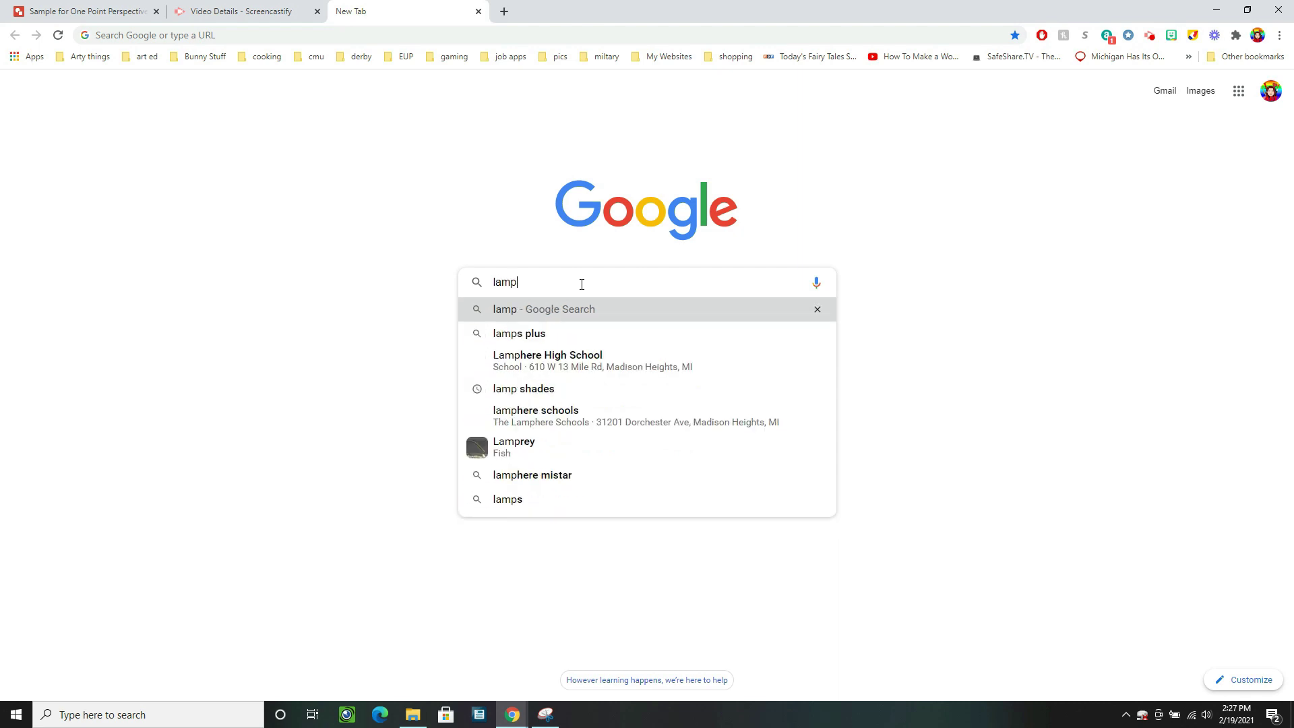
key(Return)
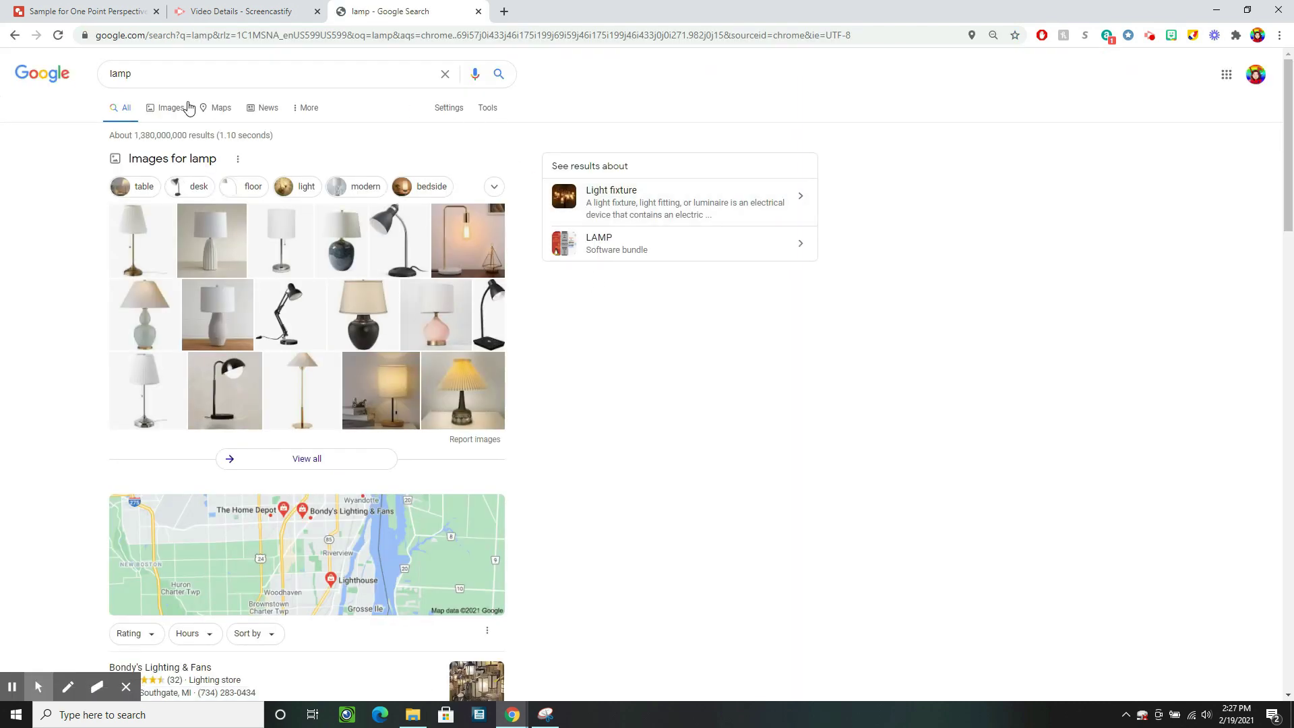
Show lamp image results filtered to Color: Transparent.
click(168, 108)
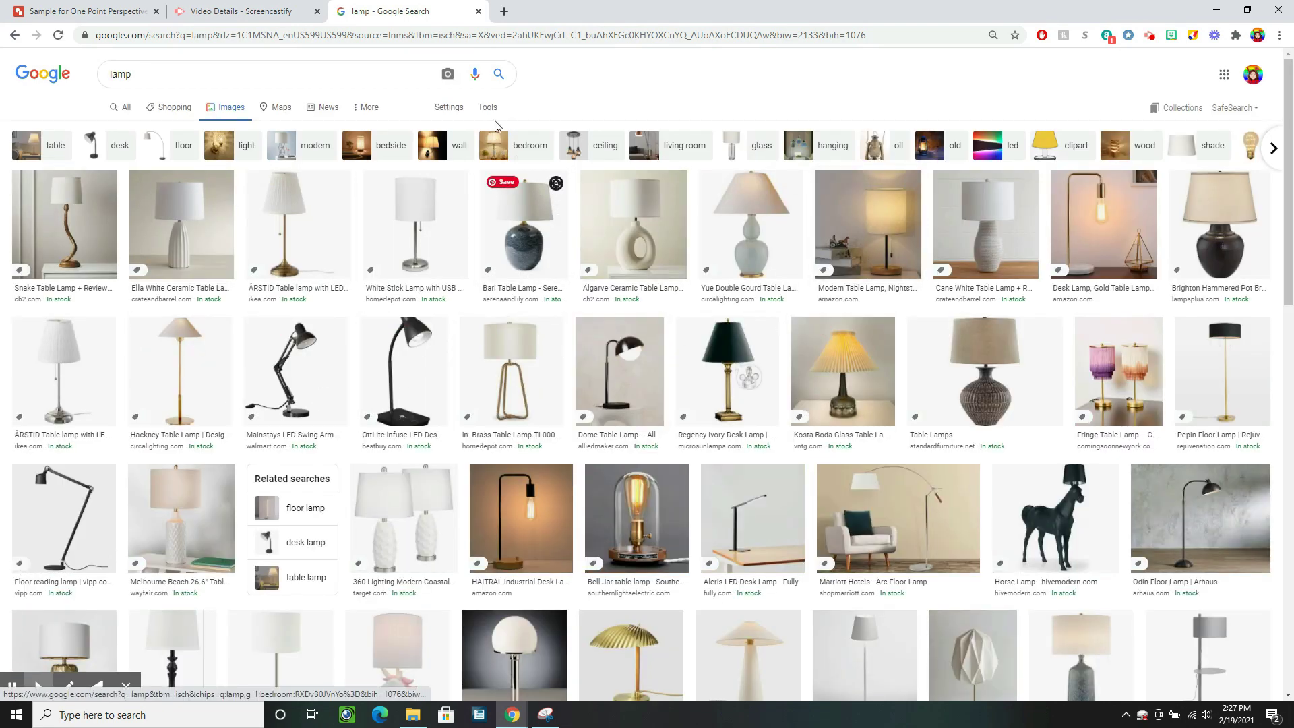
click(455, 109)
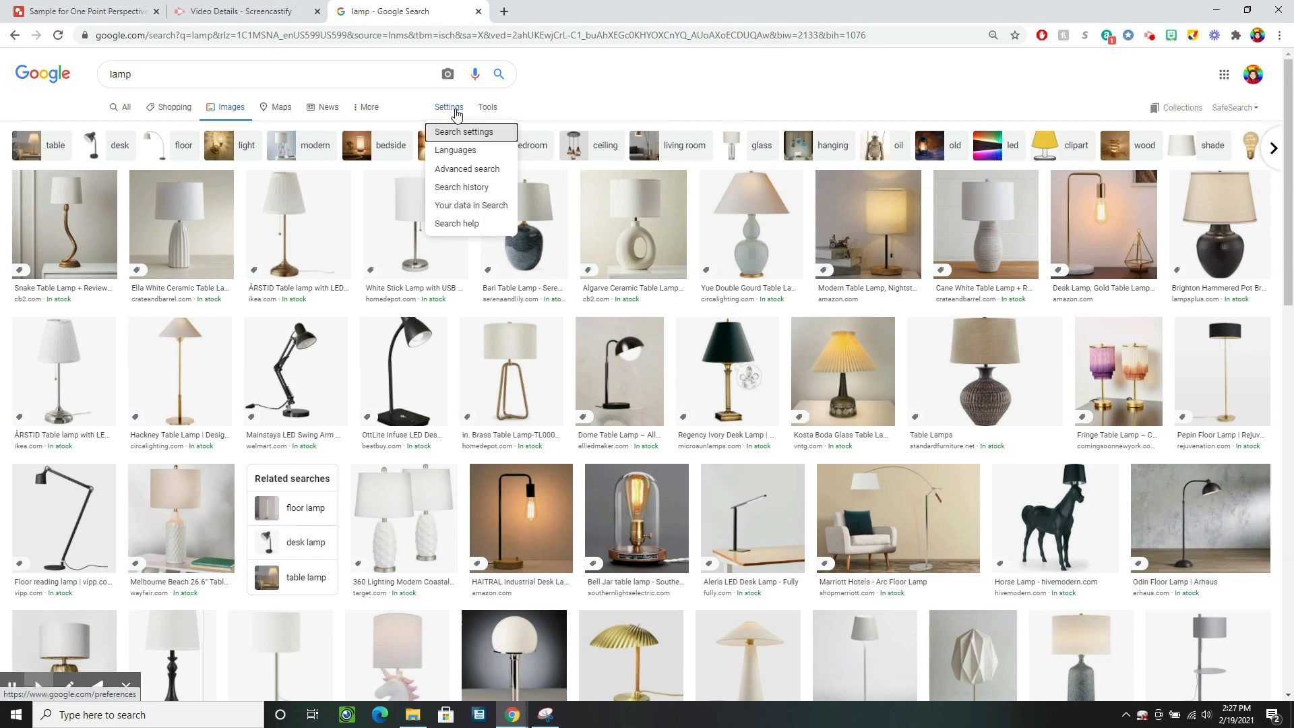
click(480, 109)
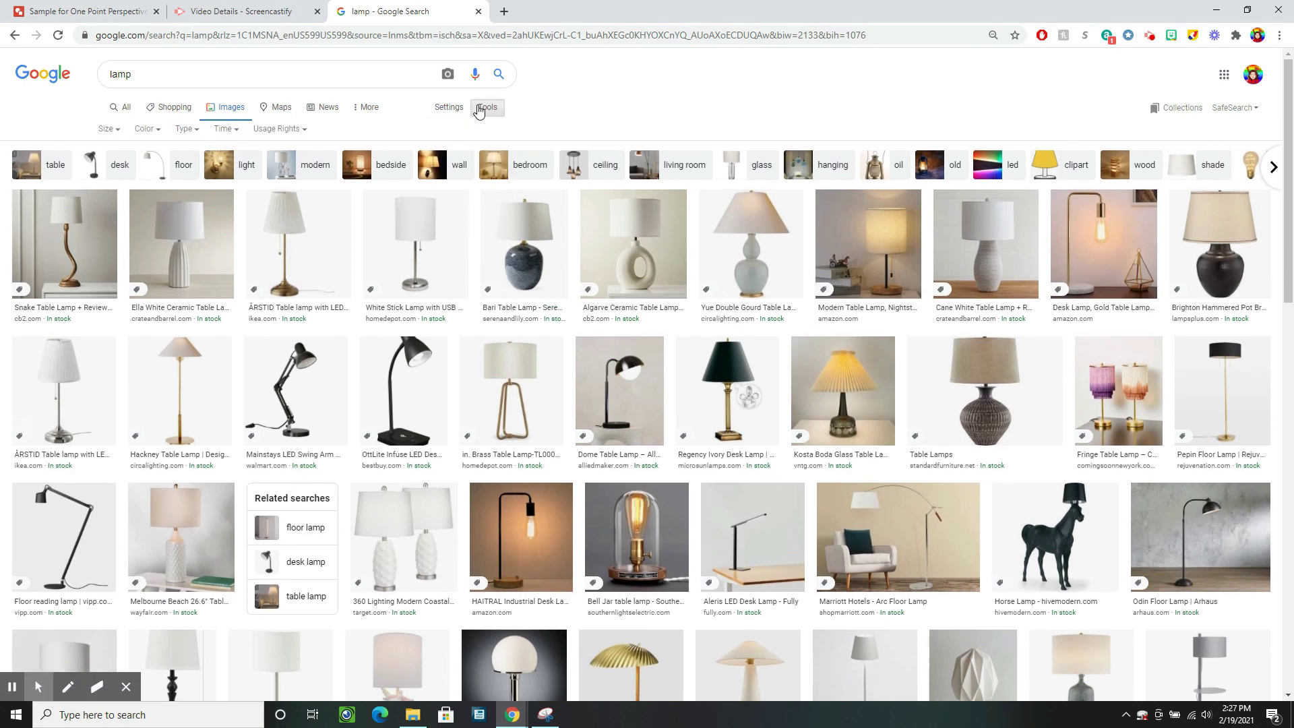
click(144, 135)
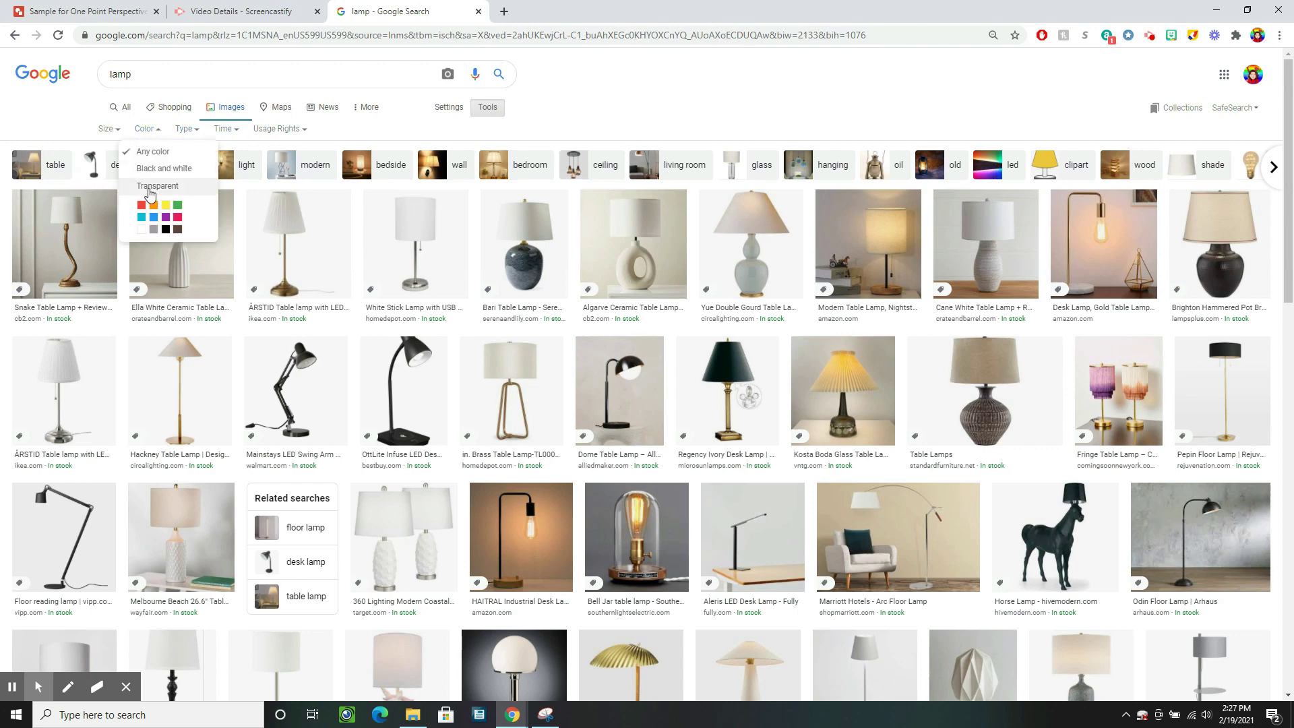
click(153, 186)
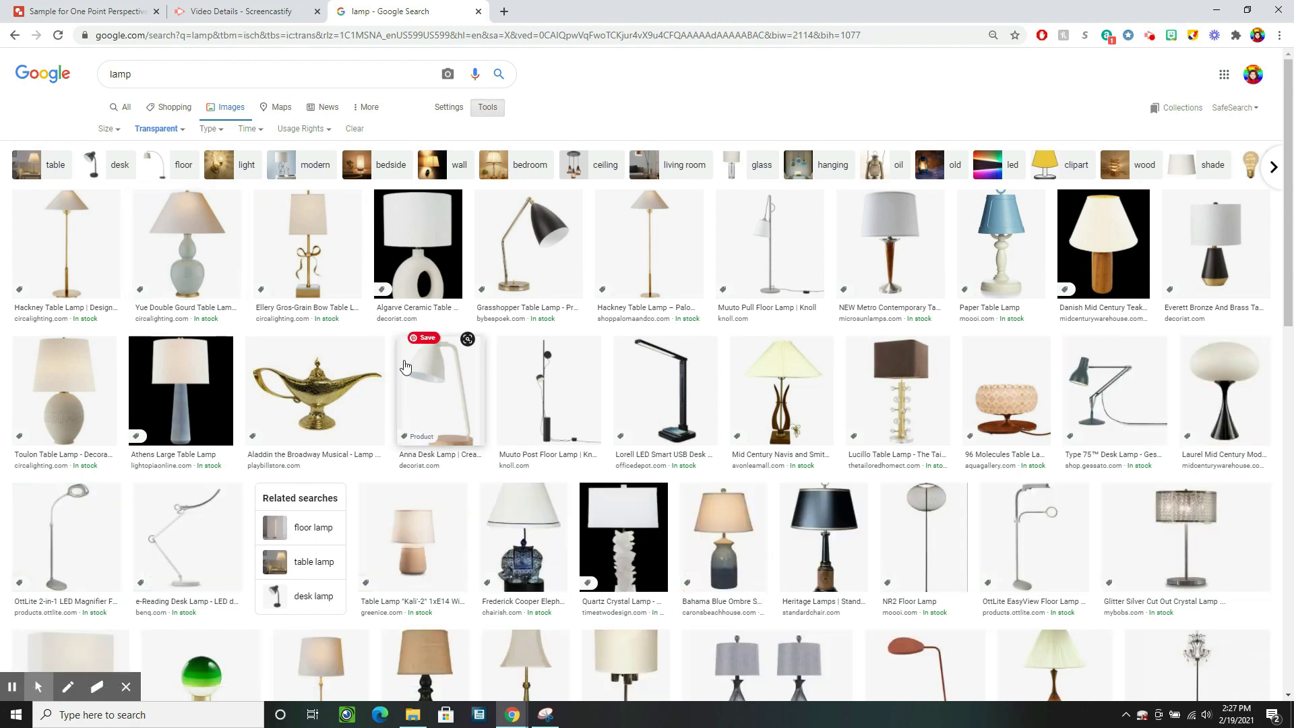
scroll(428, 360, down, 2)
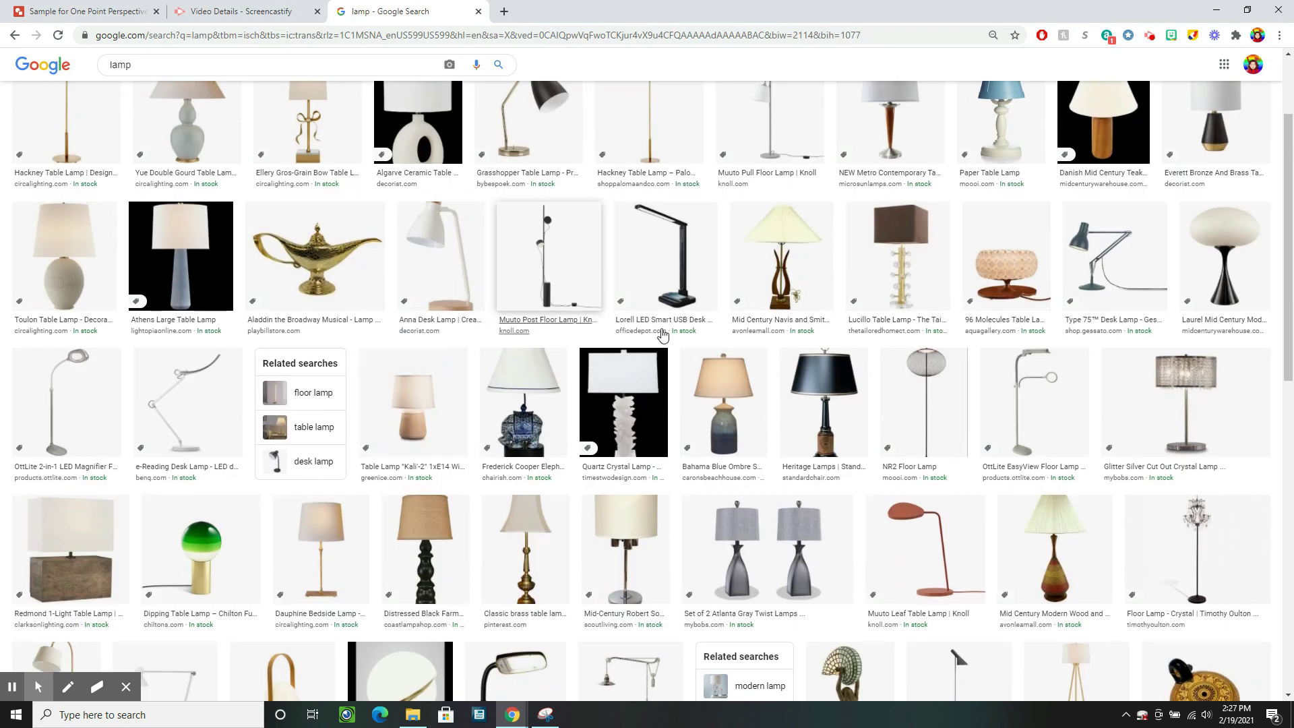
scroll(829, 357, down, 3)
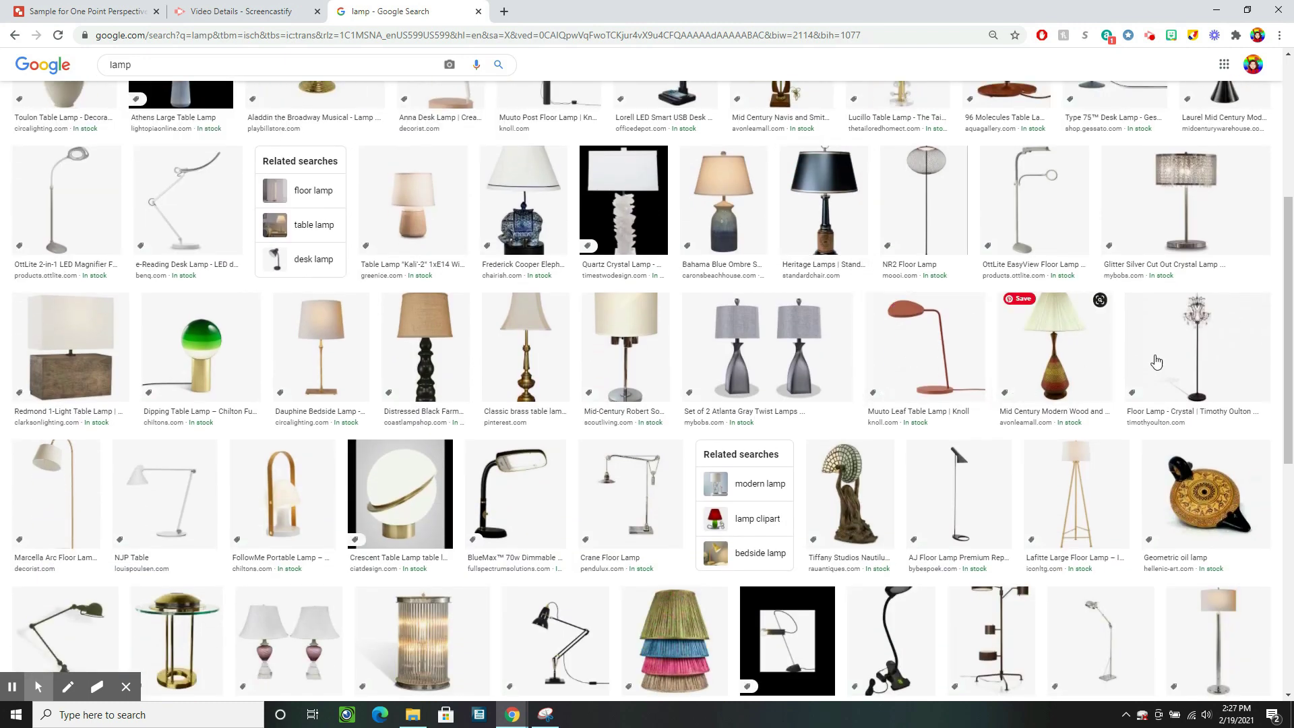
Copy the Crystal Floor Lamp image and go back to the room drawing.
click(1187, 377)
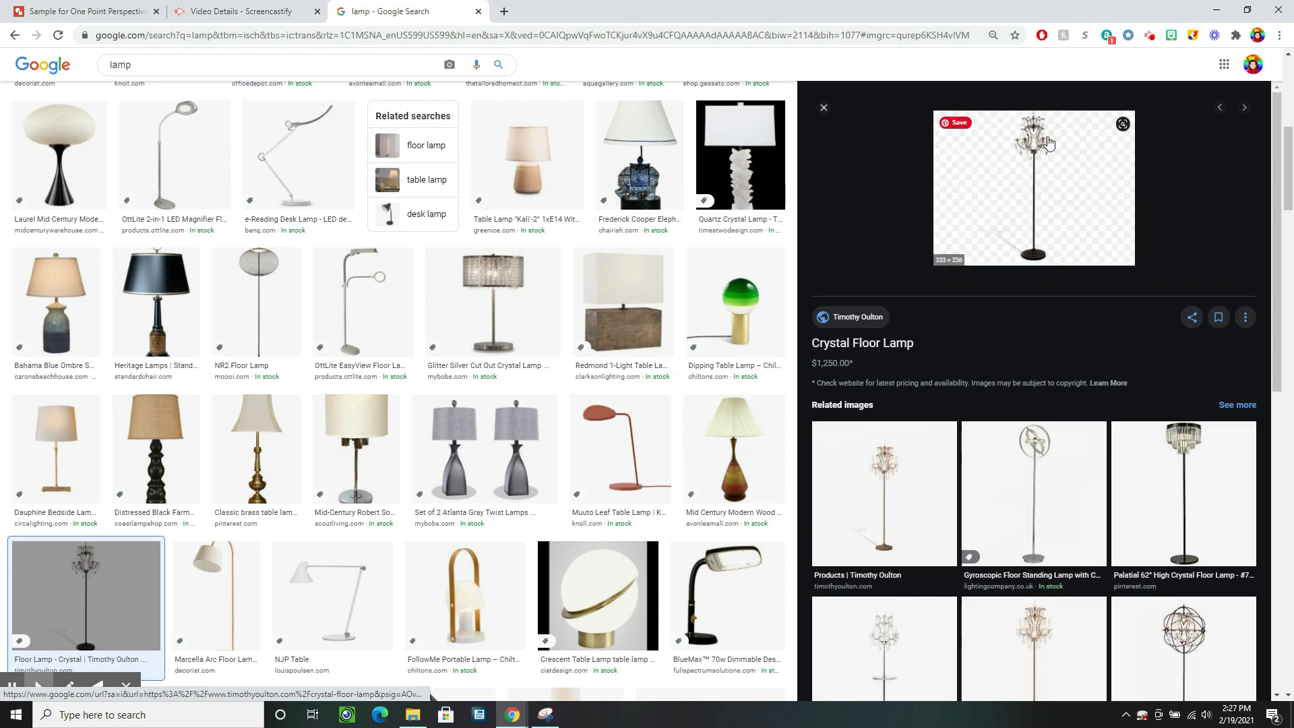
right_click(1031, 157)
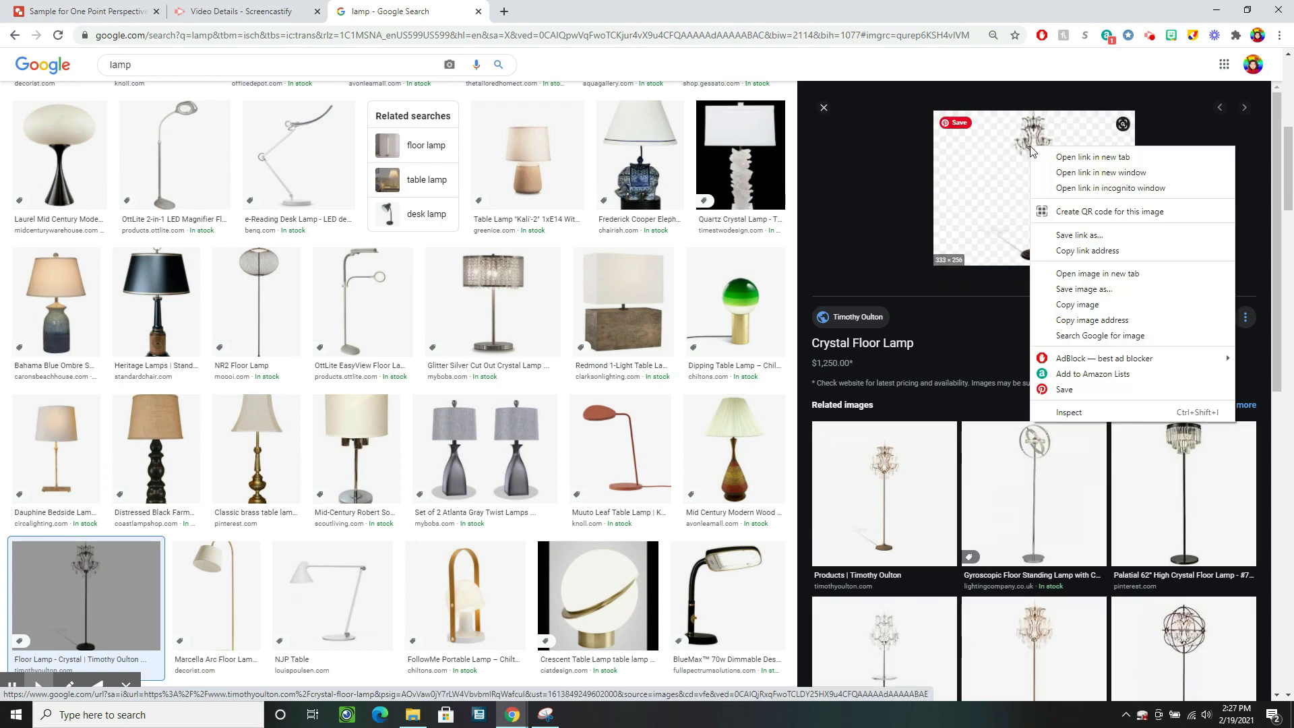
click(1101, 309)
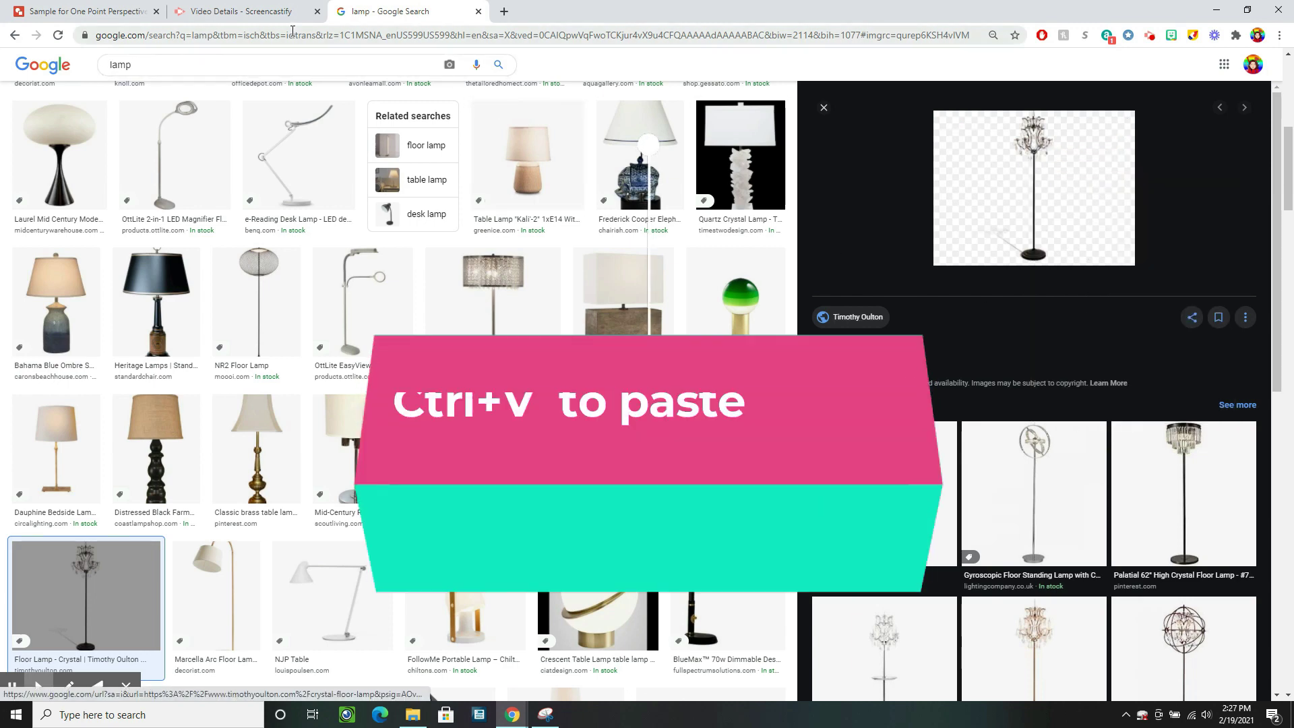
click(95, 12)
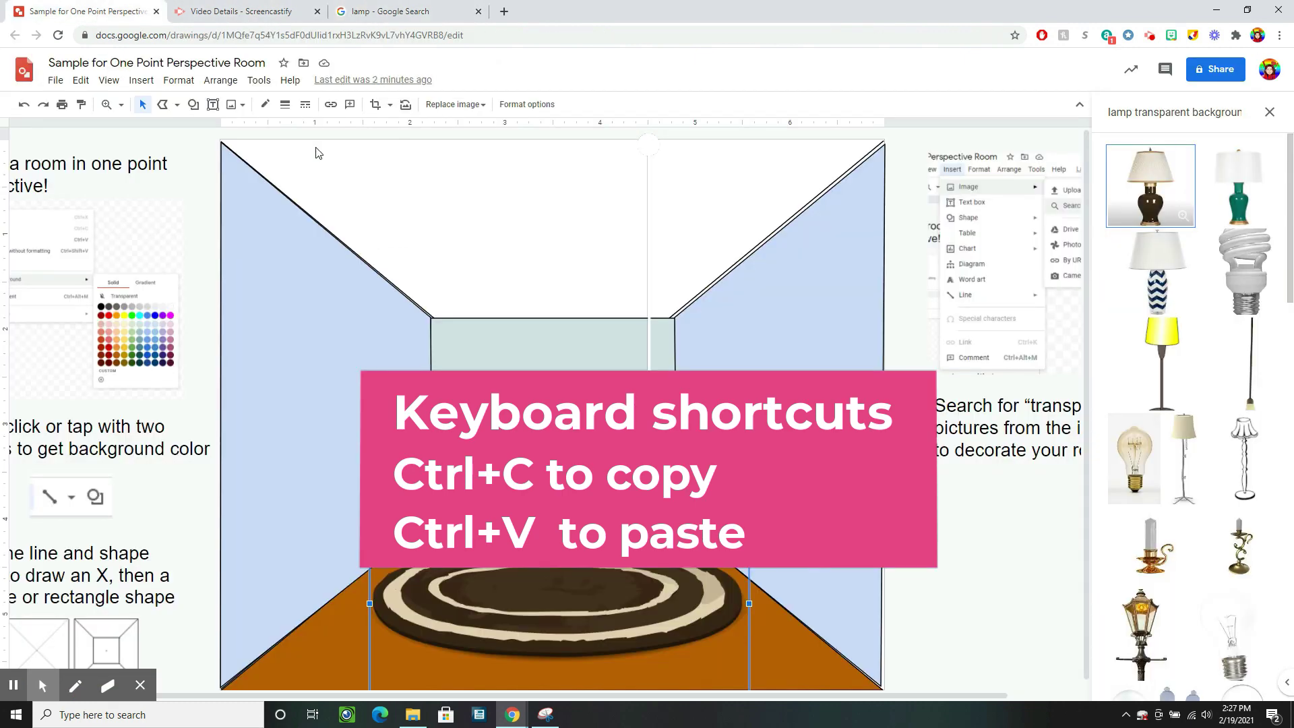
Paste the crystal floor lamp, shrink it toward the back right corner, and remove 'lamp' from the search.
right_click(483, 203)
click(528, 259)
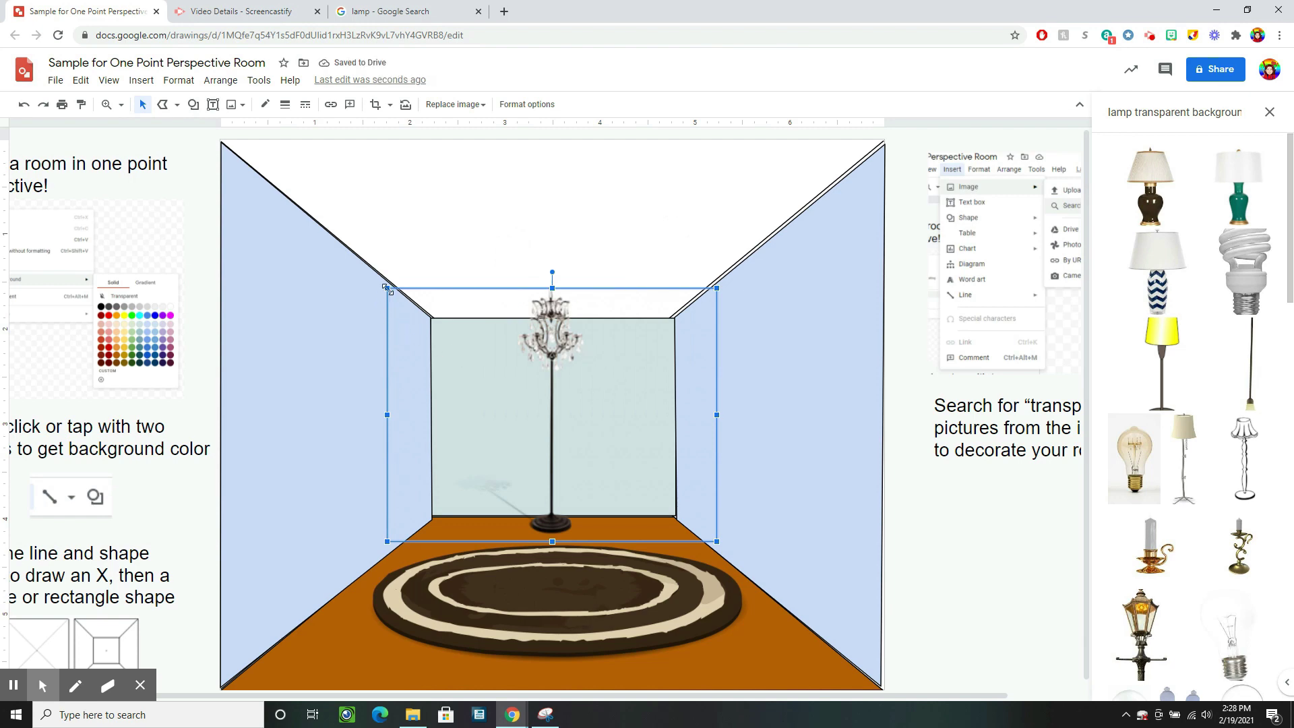
drag(401, 305, 451, 344)
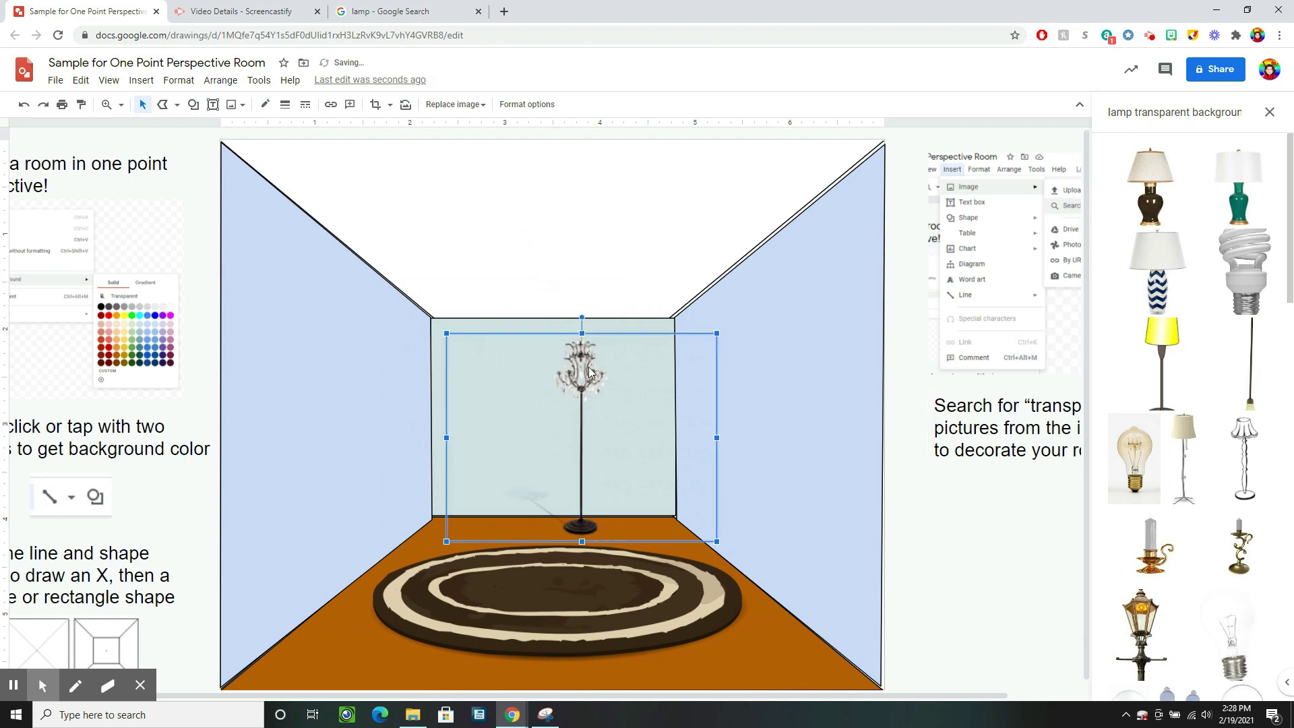
drag(582, 375, 658, 377)
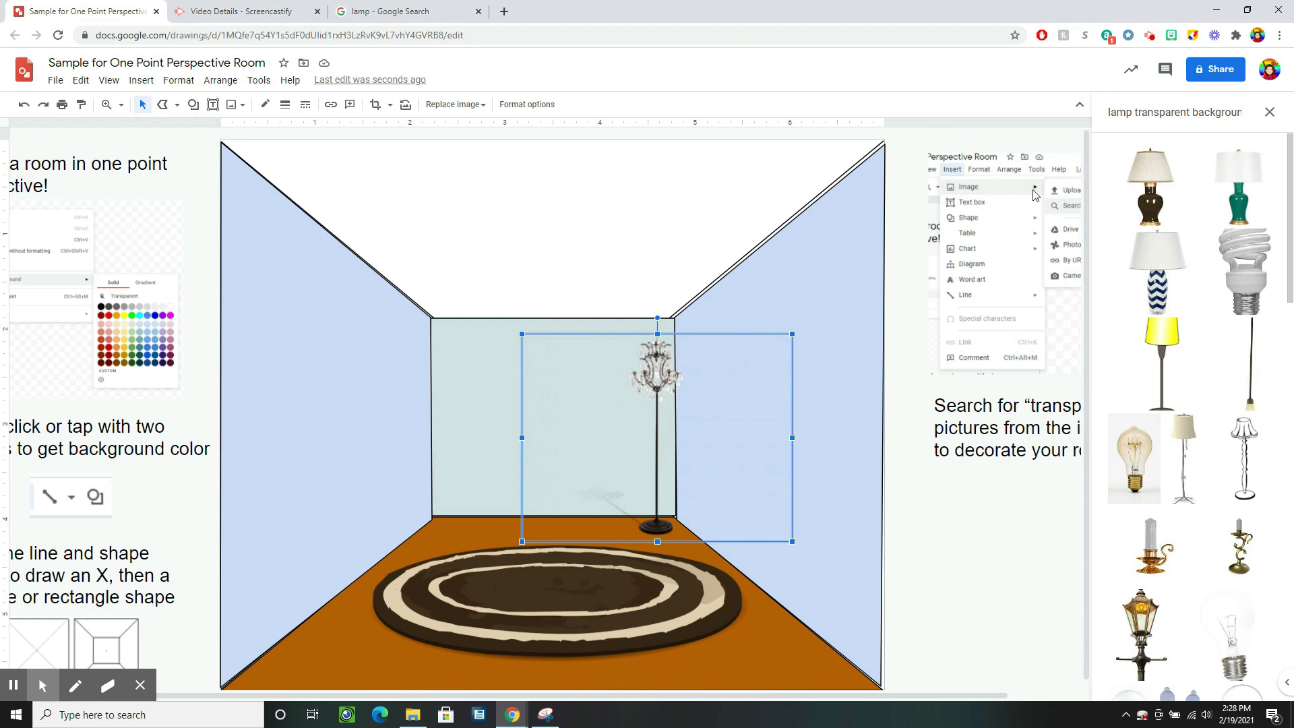
click(1135, 114)
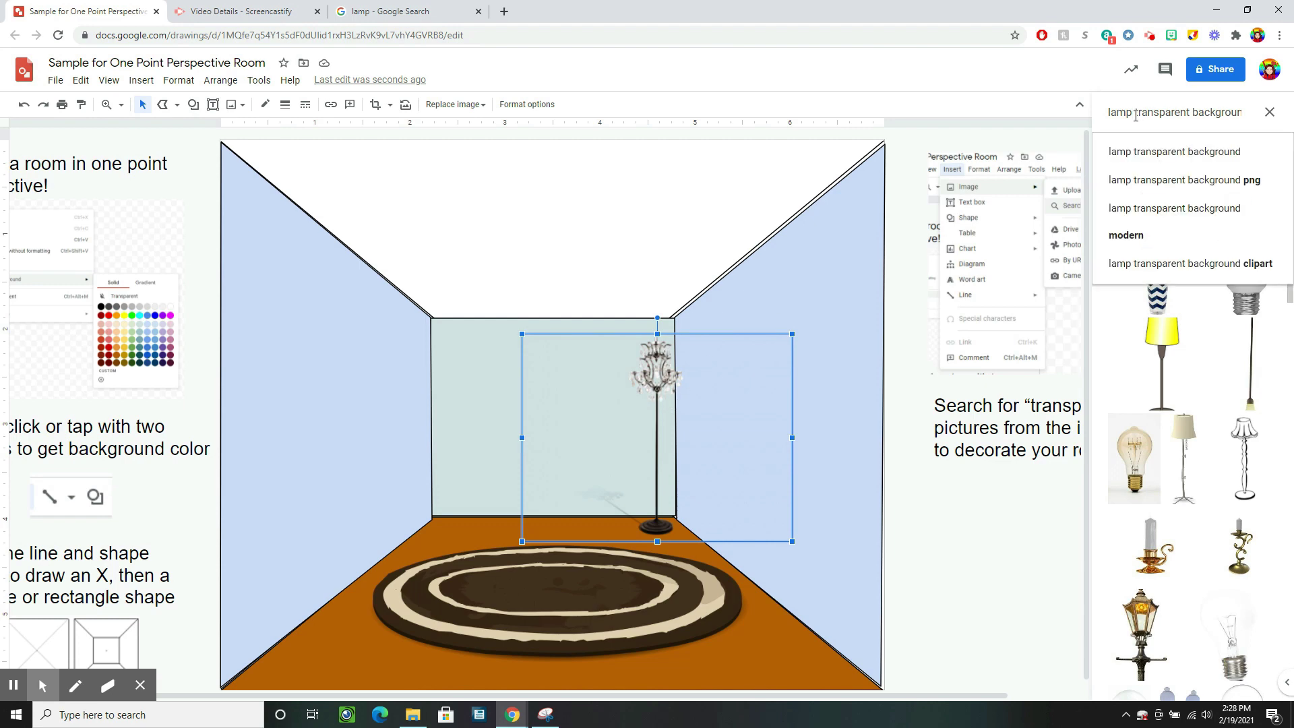
key(BackSpace)
key(BackSpace)
key(BackSpace)
key(BackSpace)
key(BackSpace)
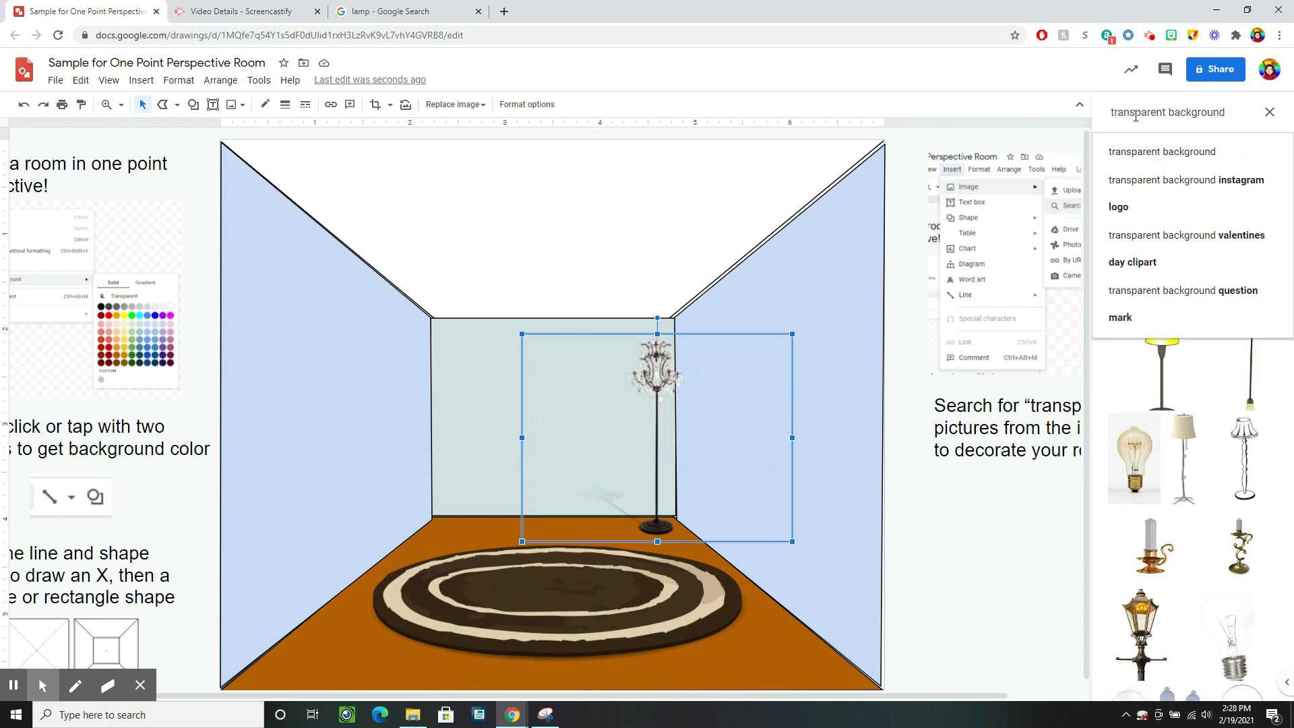
Search the panel for 'couch transparent background', try the black leather couch, then delete it.
text(couch)
key(Return)
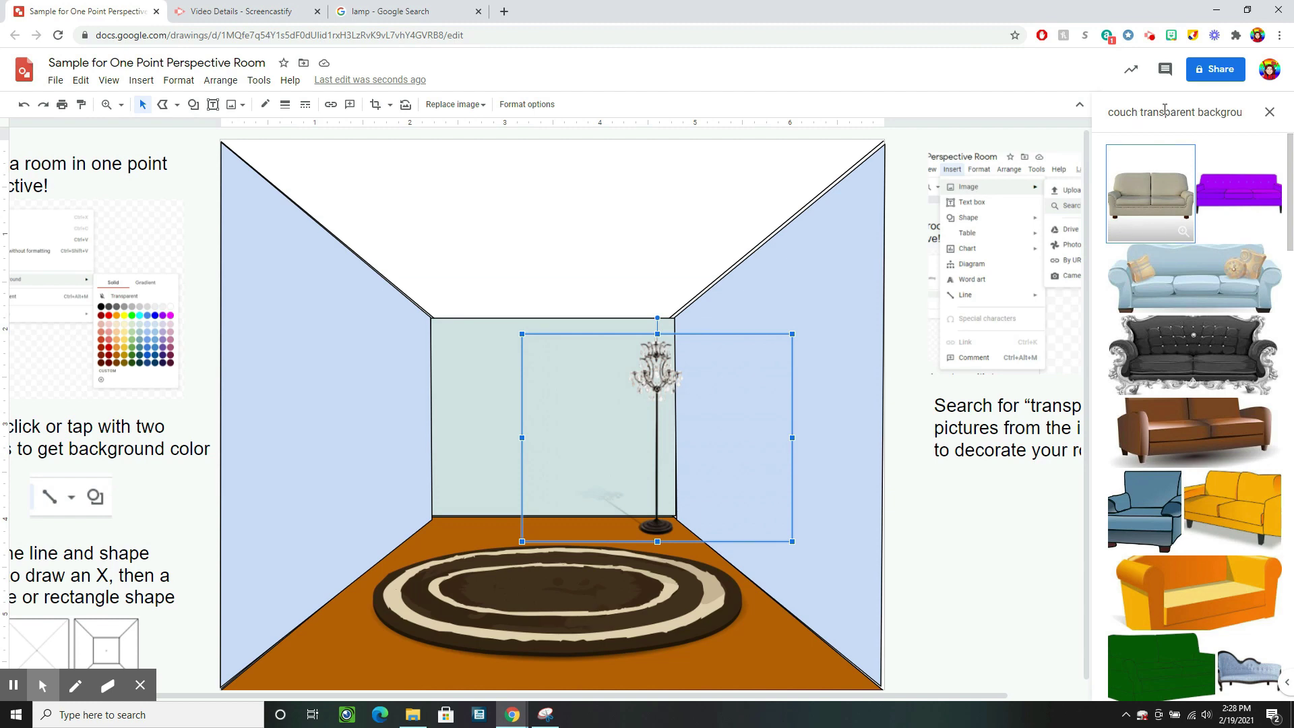
scroll(1217, 539, down, 5)
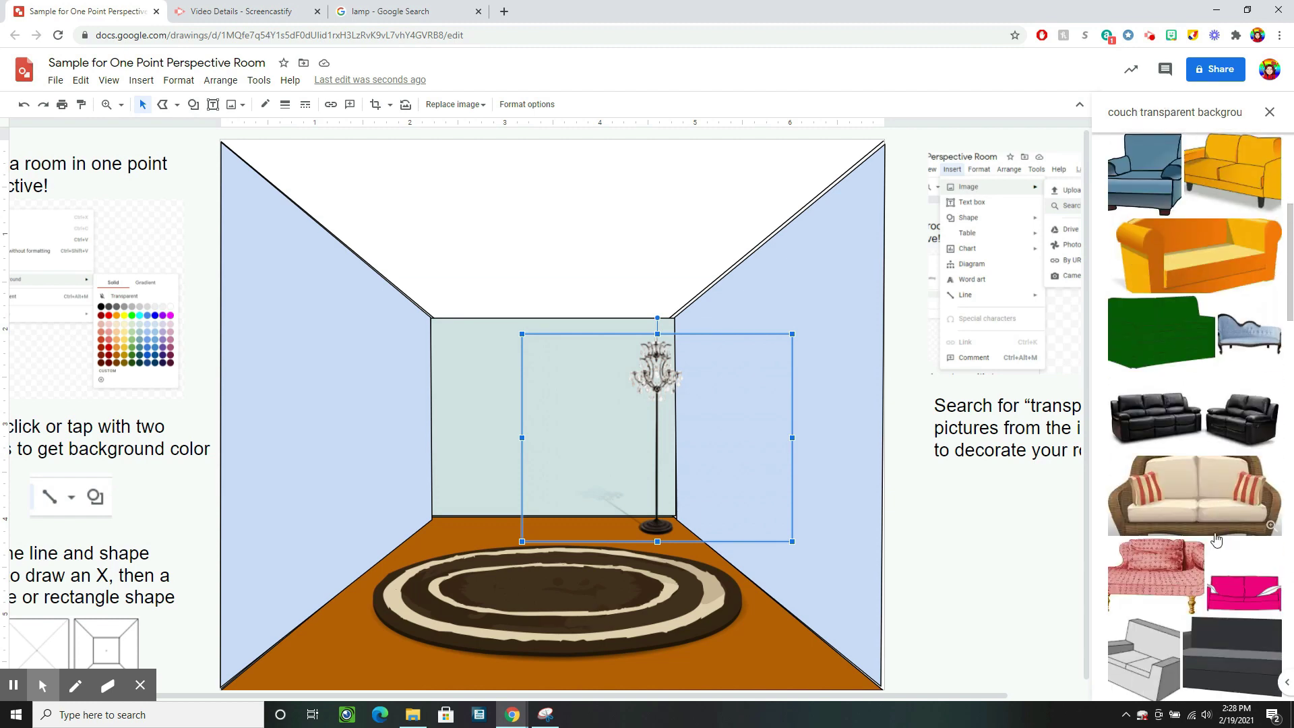
scroll(1217, 539, down, 1)
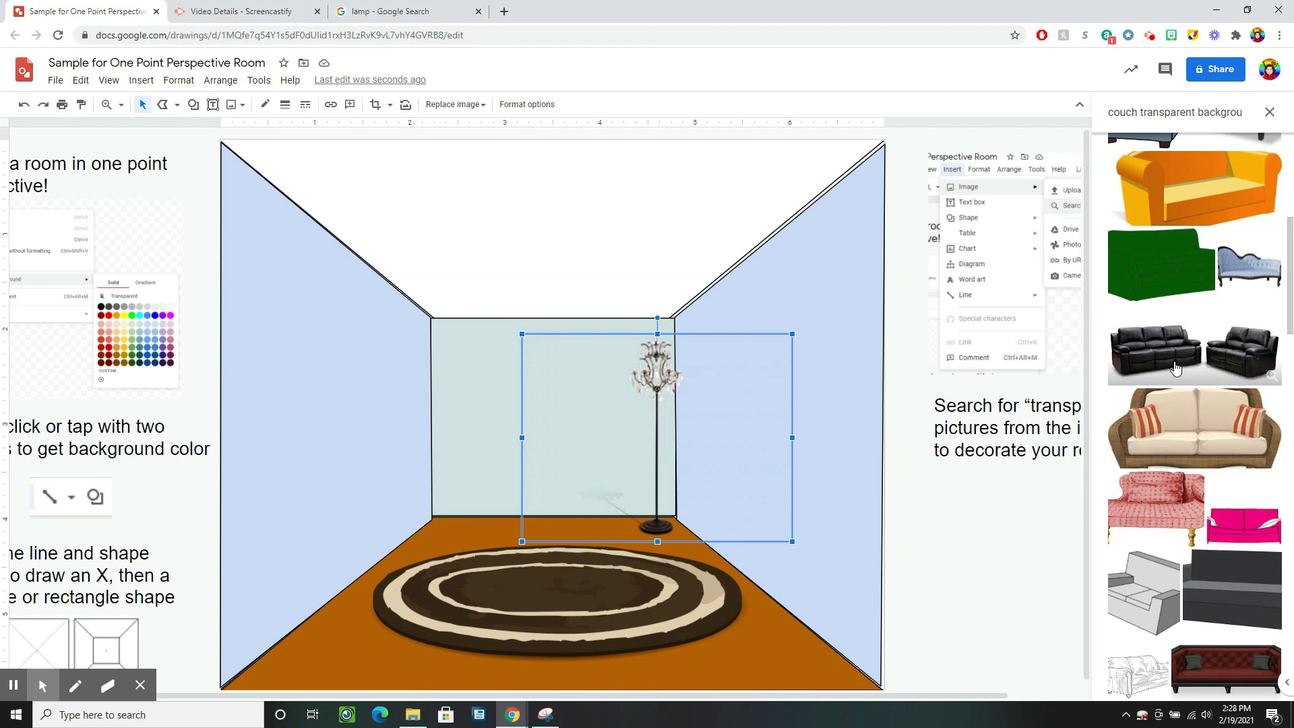
drag(1175, 367, 609, 490)
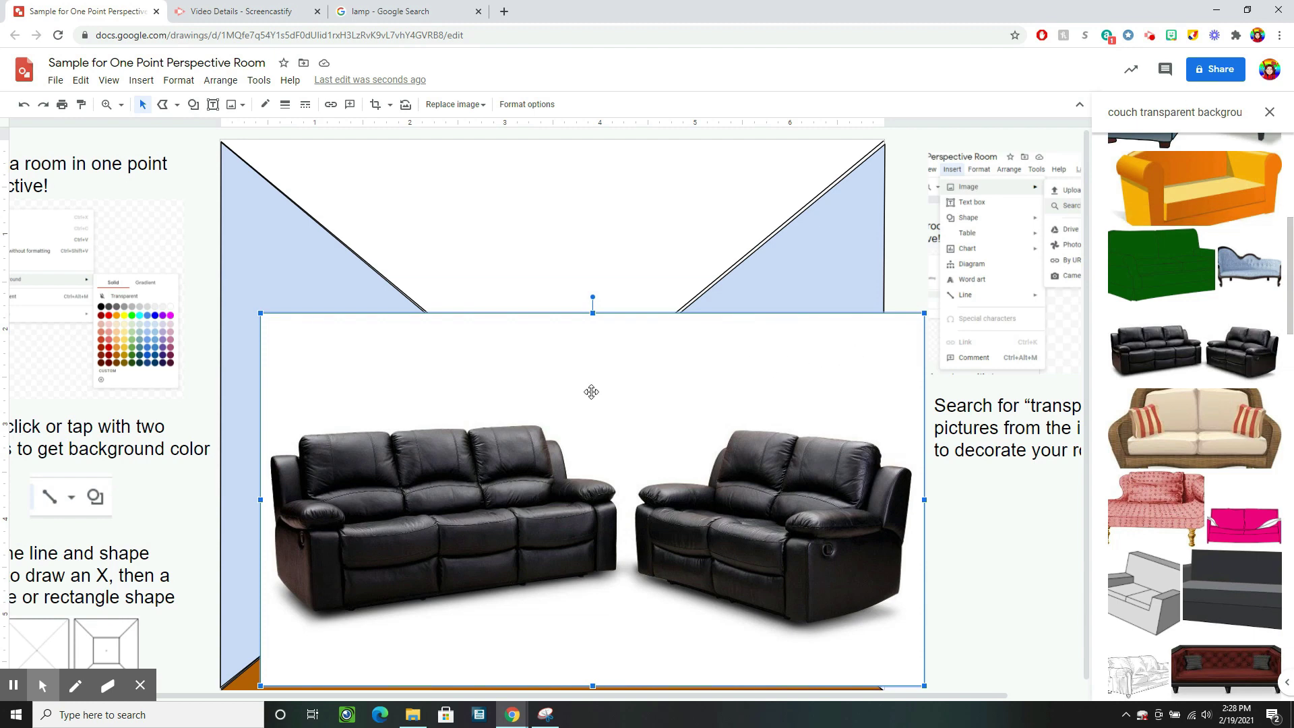
key(Delete)
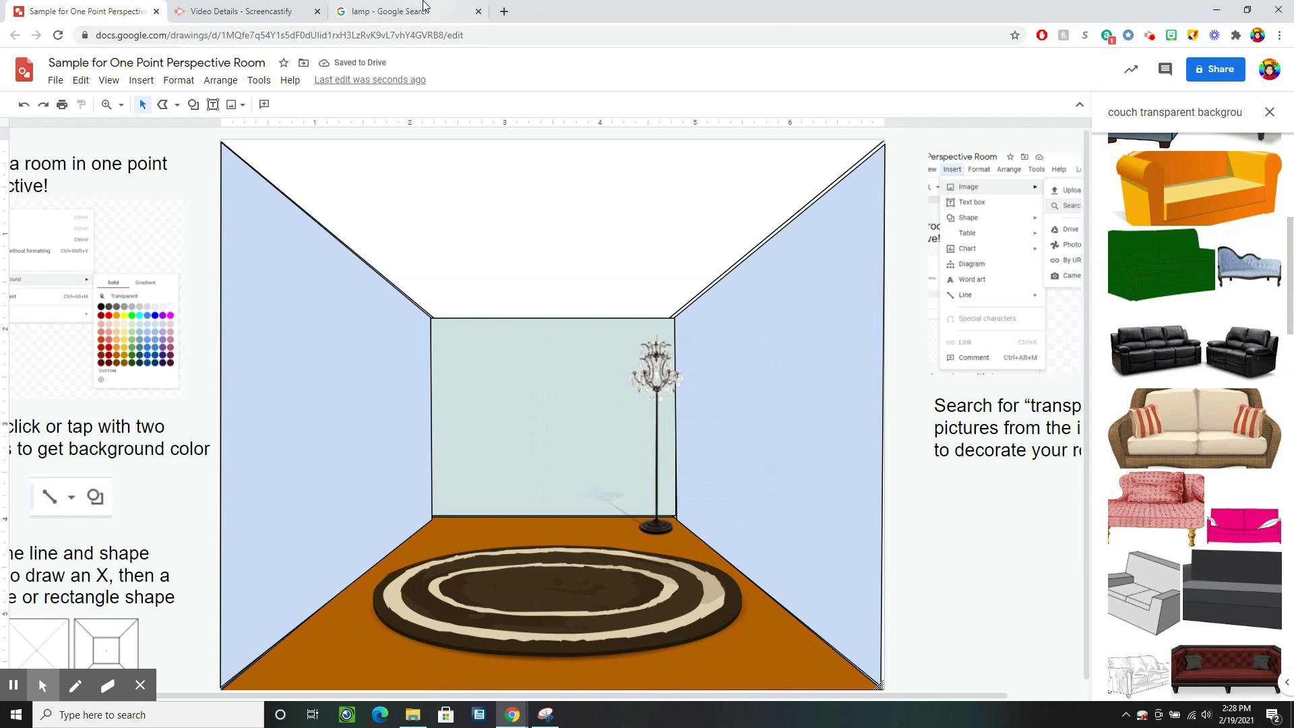
Search Google Images for 'couch' filtered to transparent colour.
click(389, 16)
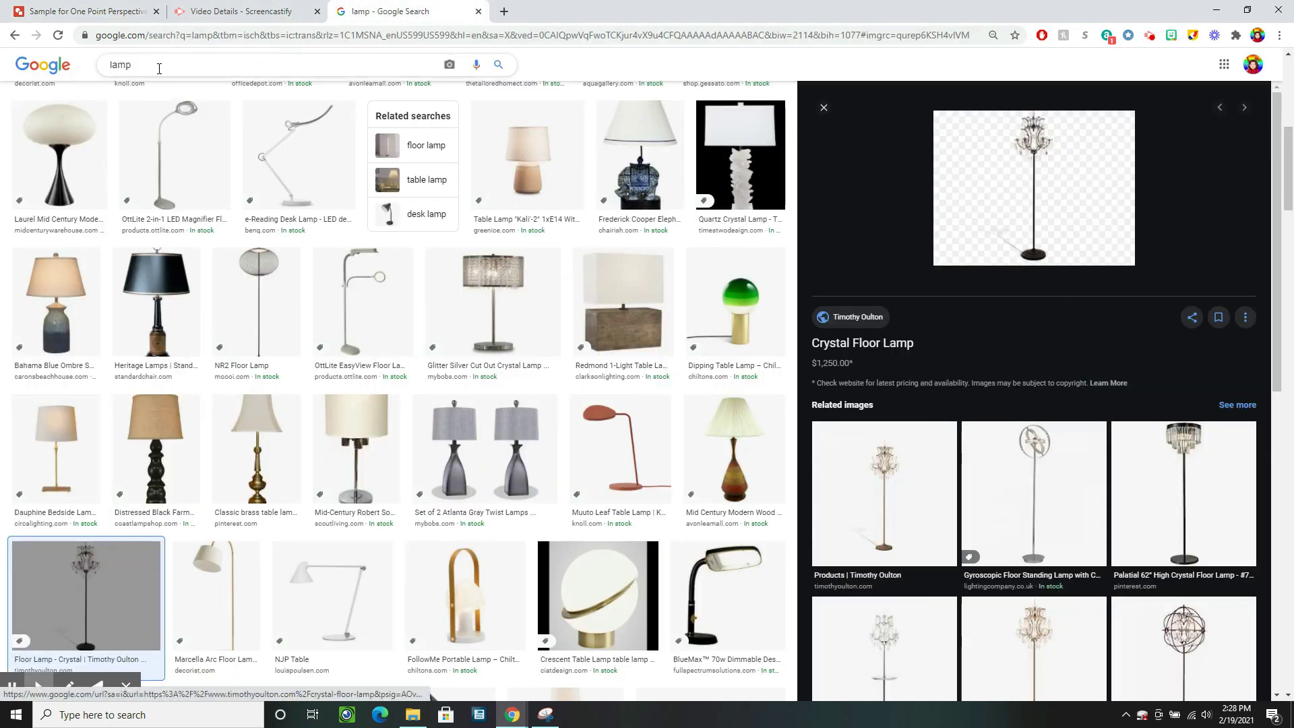
double_click(91, 74)
text(couch)
key(Return)
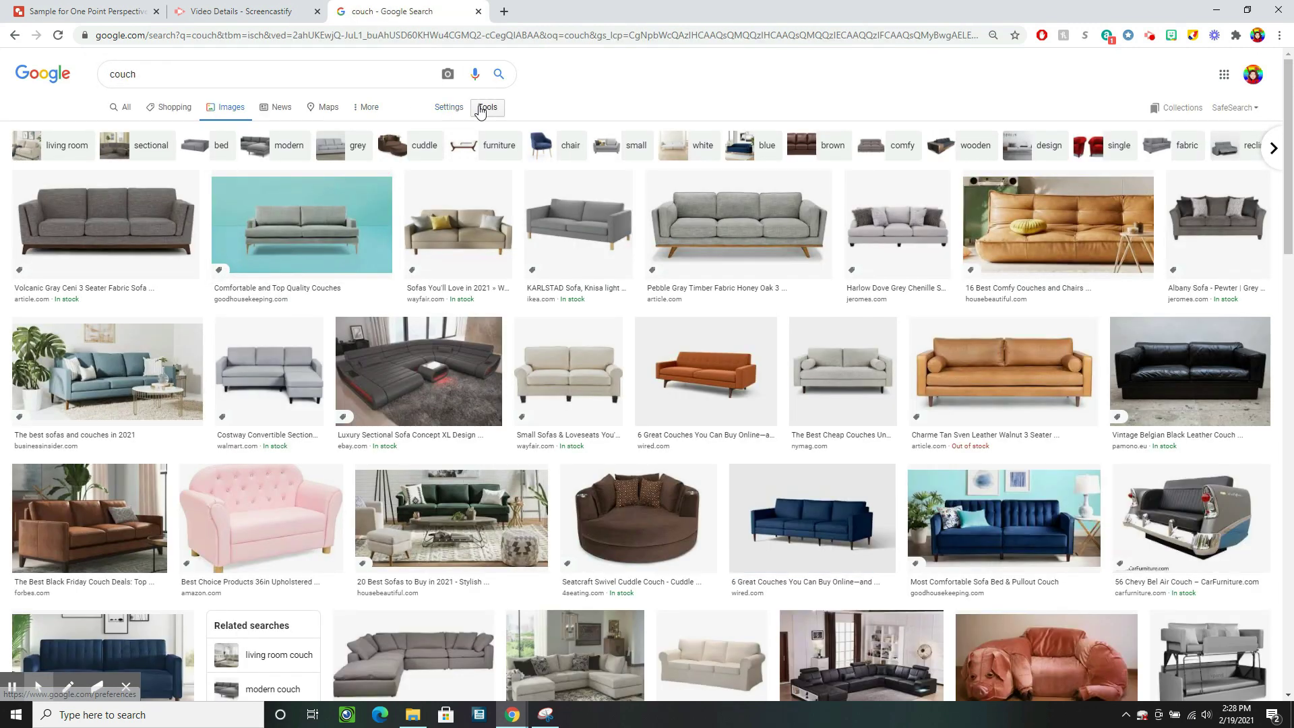
click(480, 110)
click(143, 129)
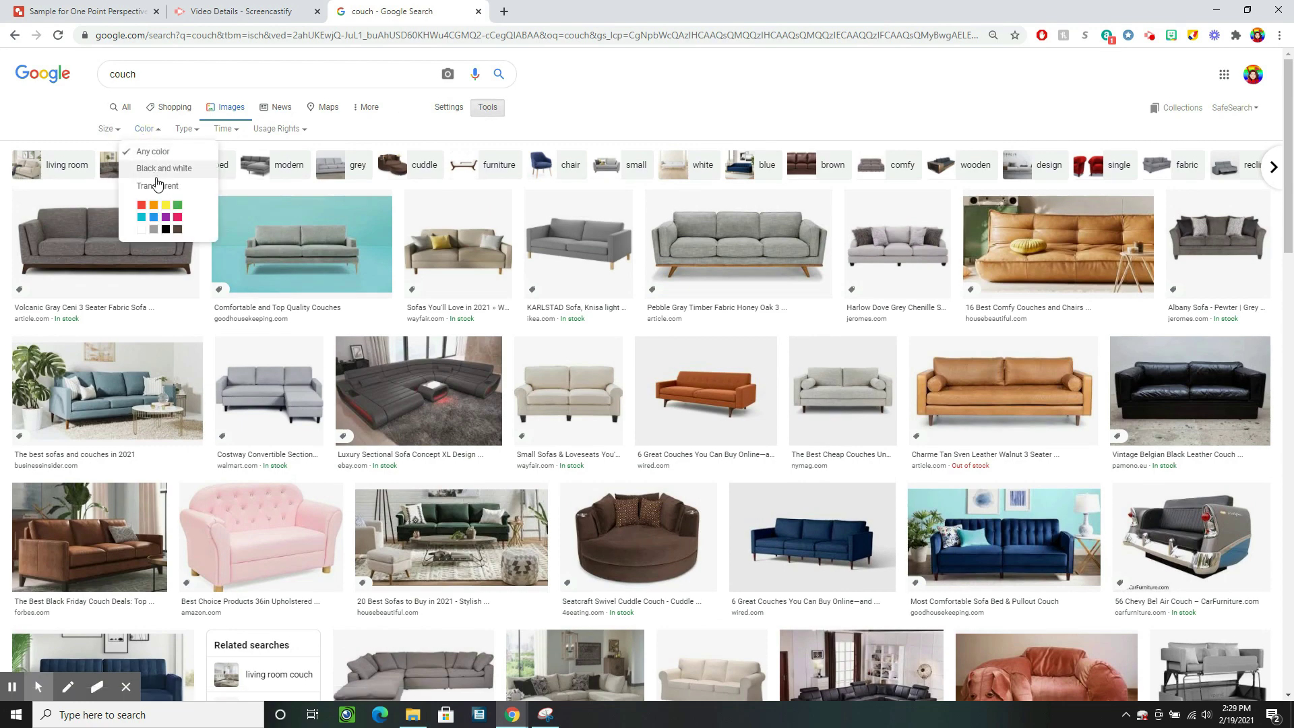
click(157, 186)
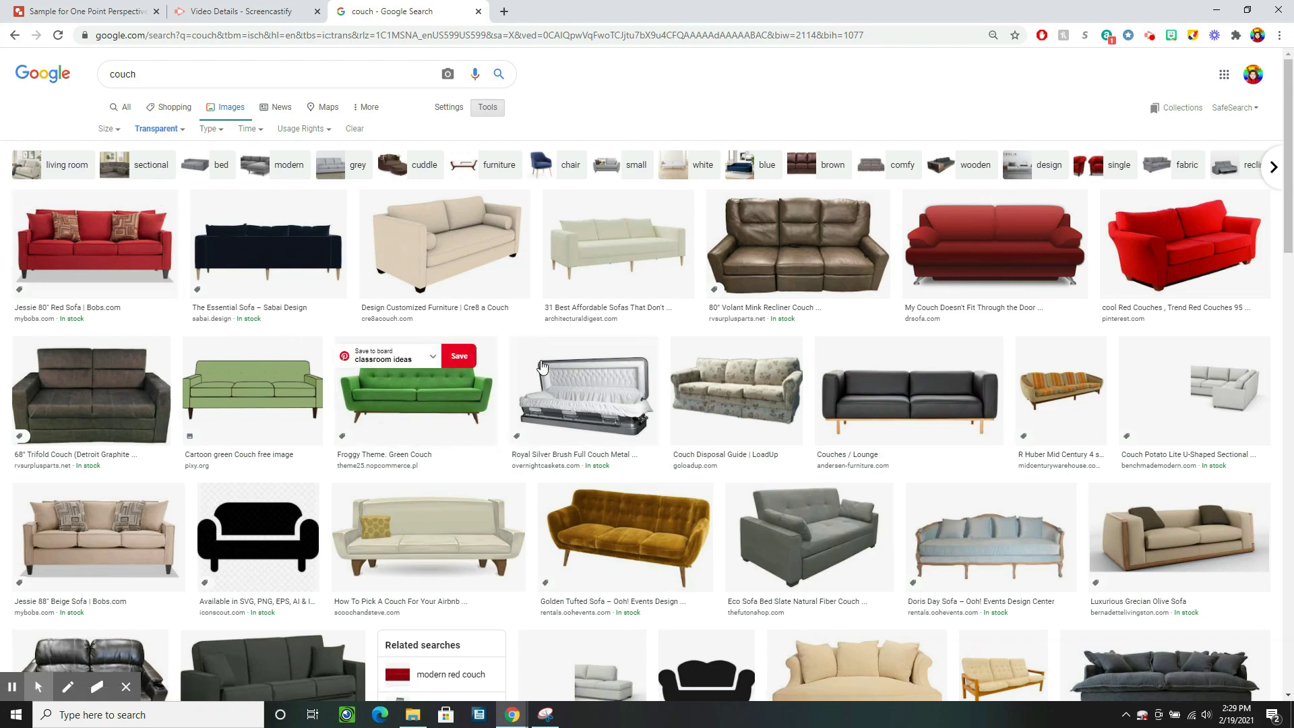
Copy the coral sectional sofa image from the couch results.
scroll(548, 371, down, 3)
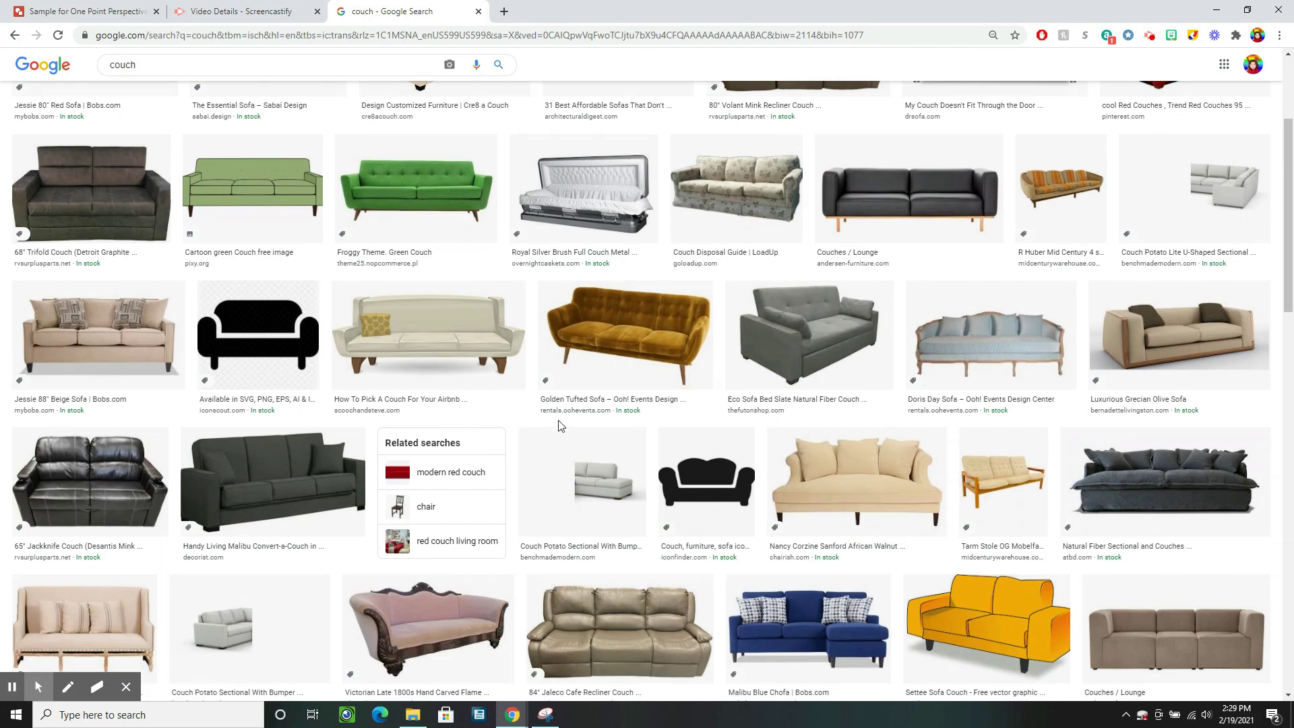
scroll(558, 424, down, 5)
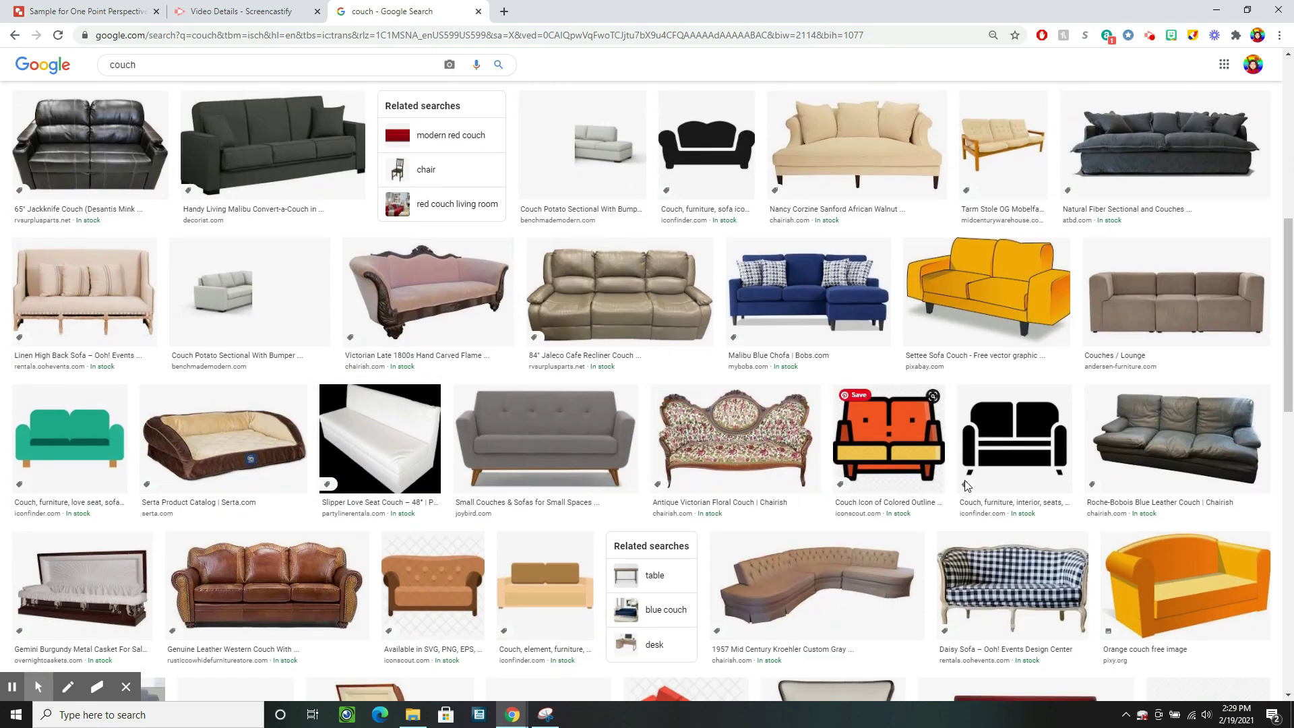
scroll(546, 441, down, 4)
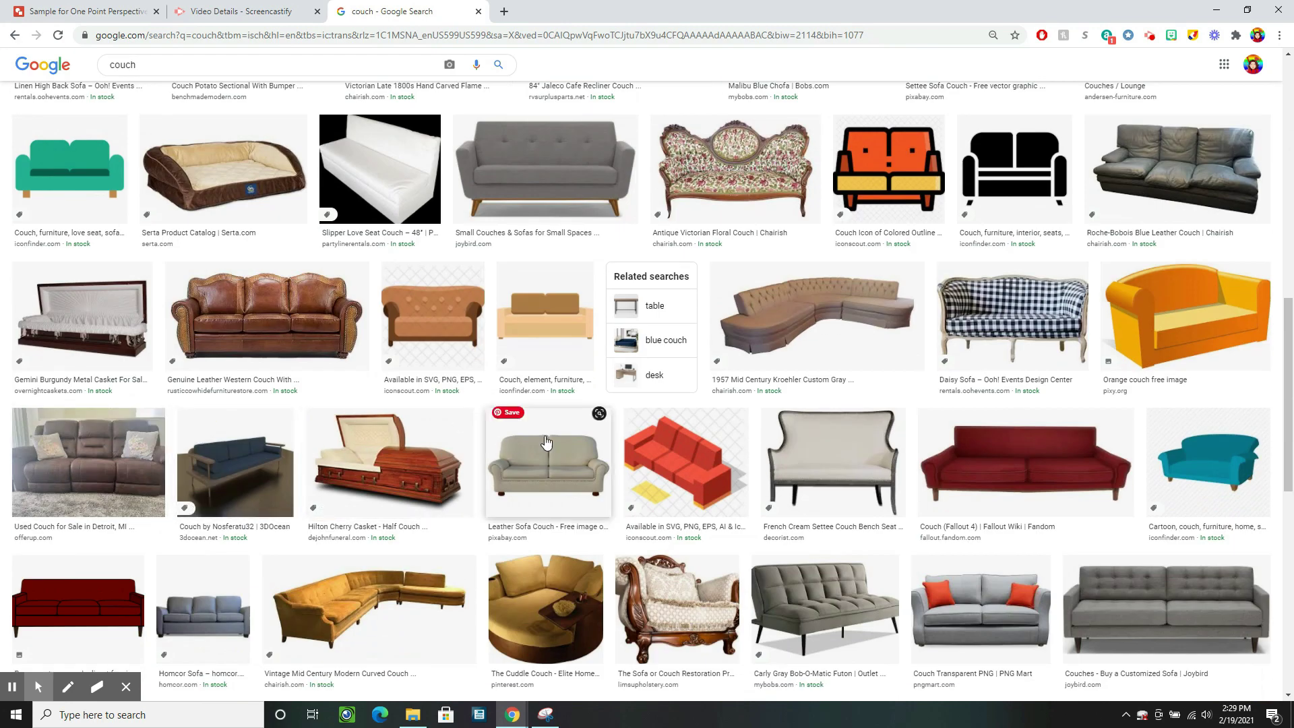
scroll(576, 442, down, 4)
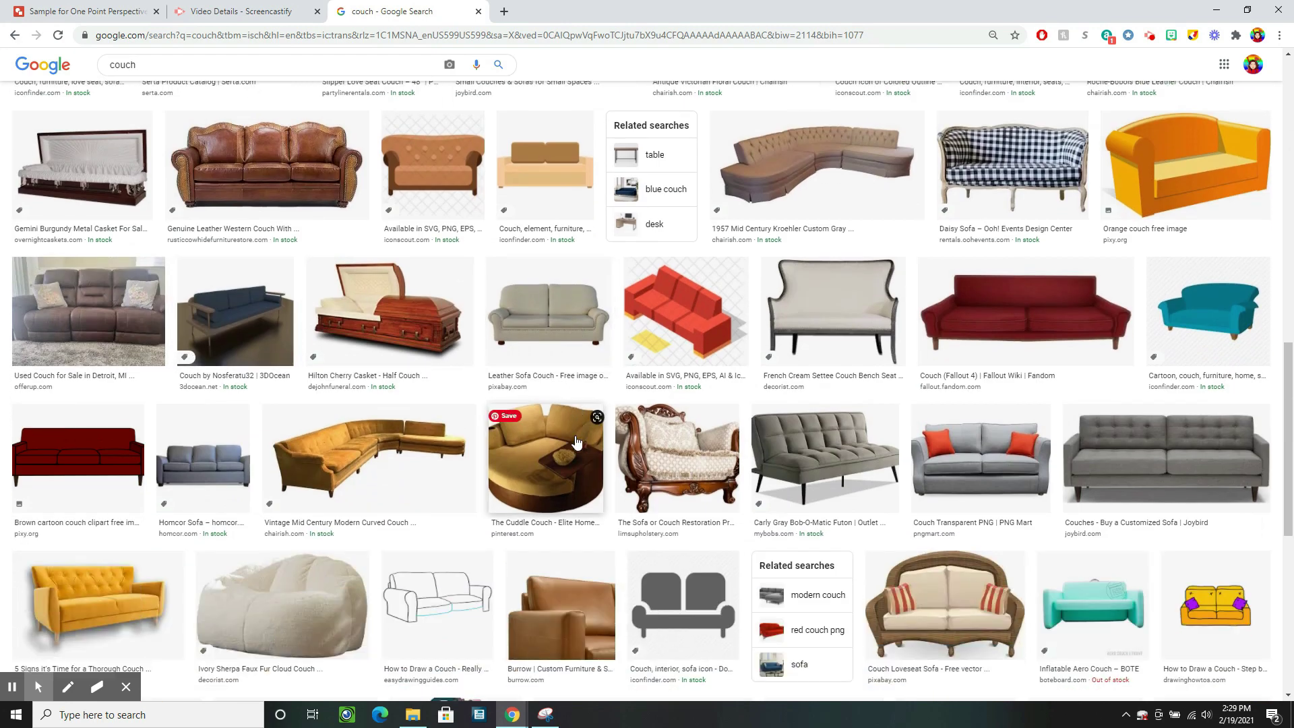
scroll(576, 442, down, 2)
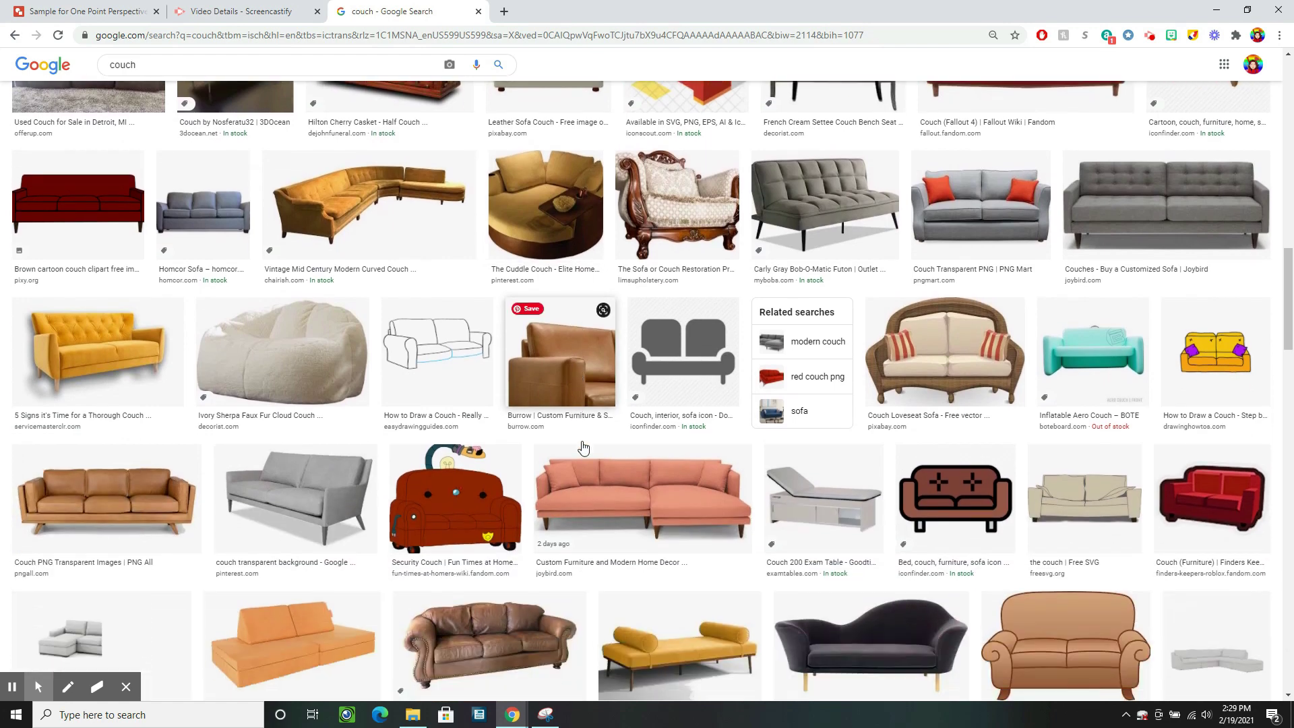
click(649, 502)
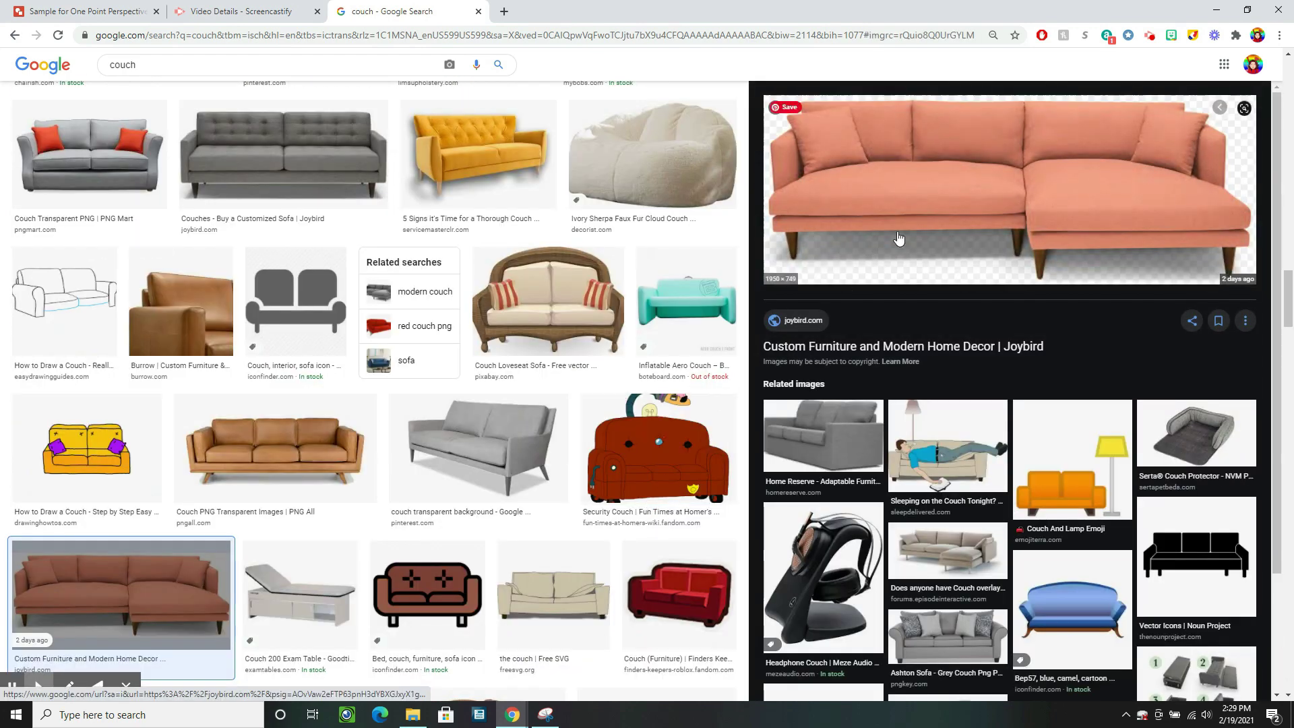
right_click(927, 182)
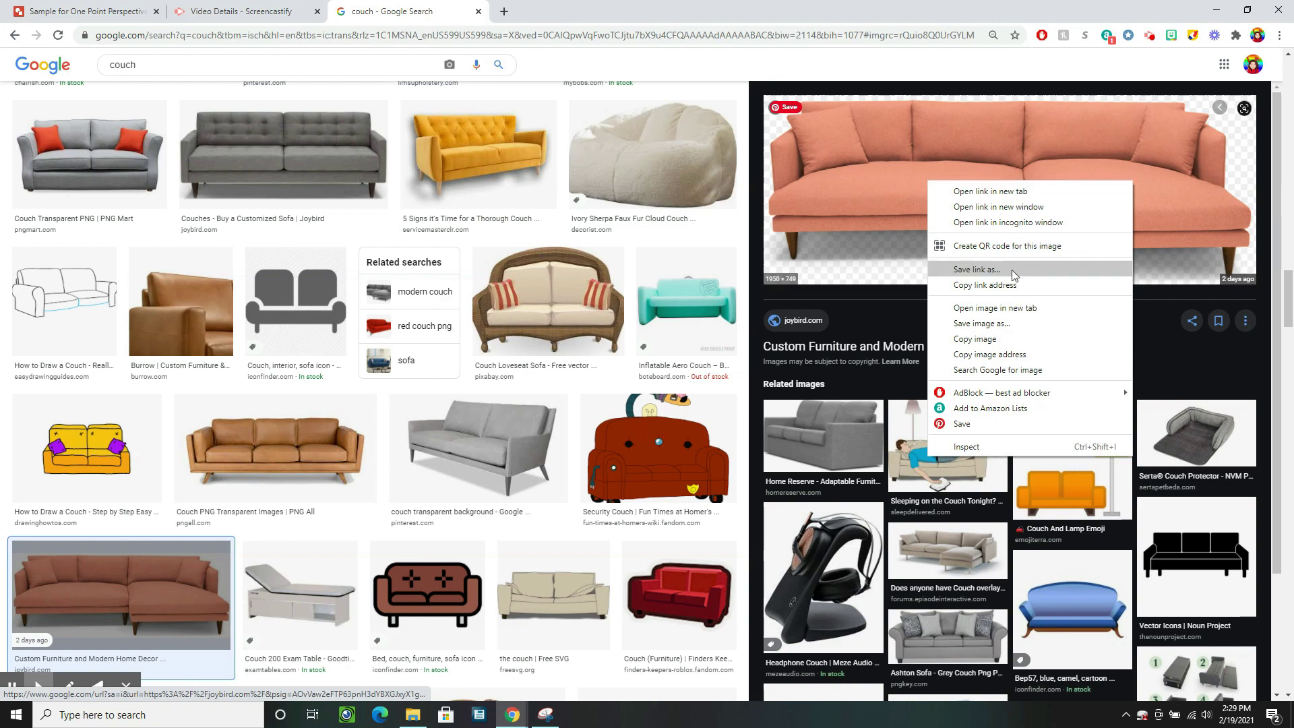
click(1007, 339)
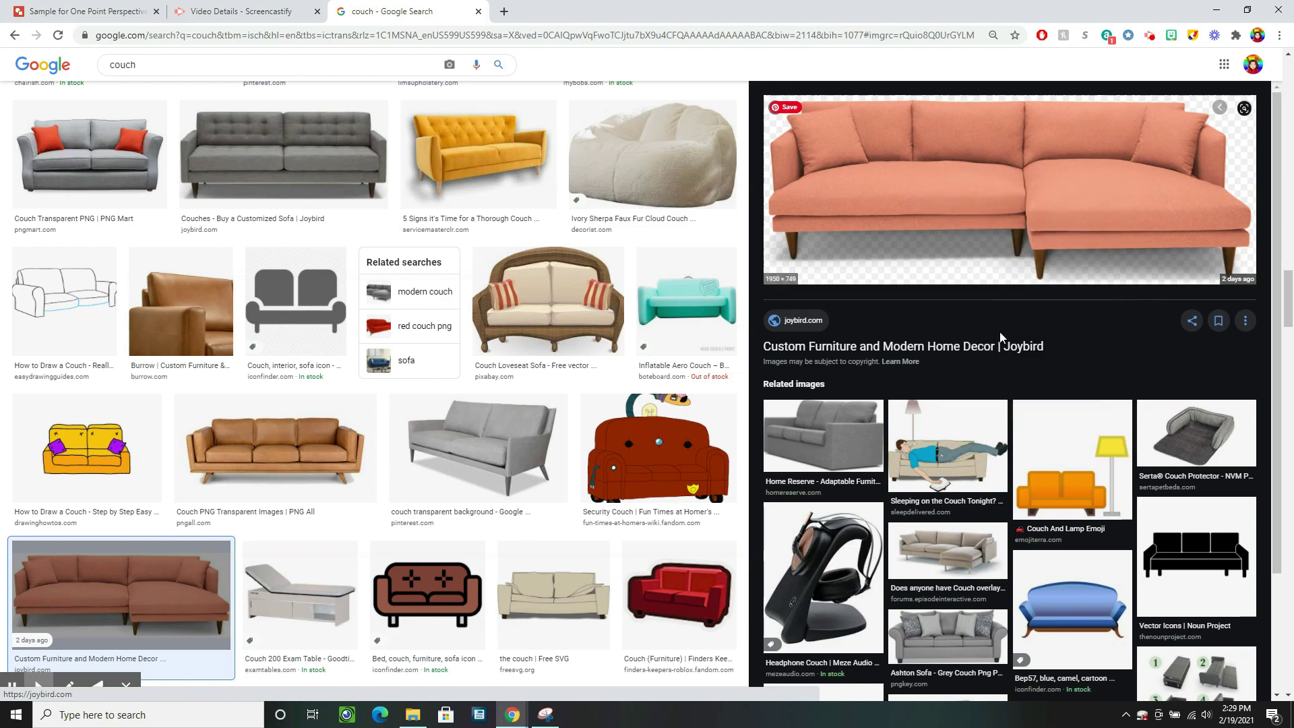
click(116, 15)
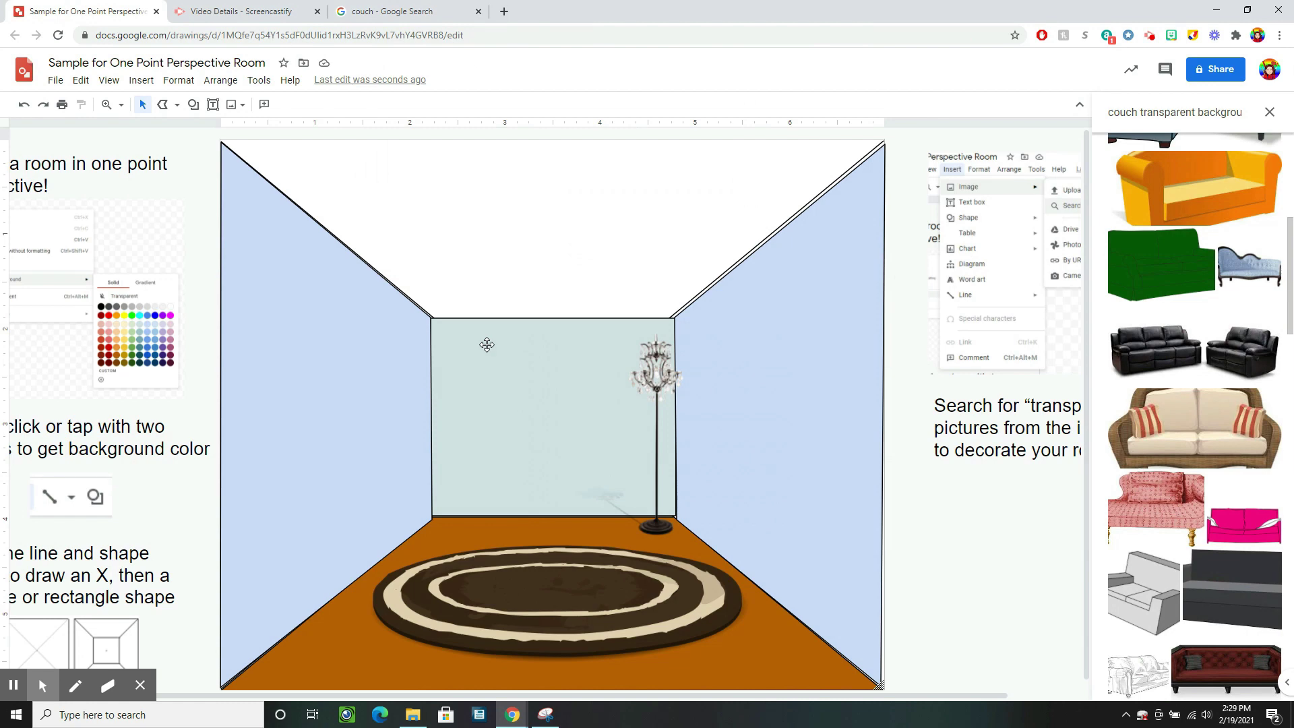
Paste the coral sofa, shrink it, and set it against the back wall just left of the lamp.
key(ctrl+v)
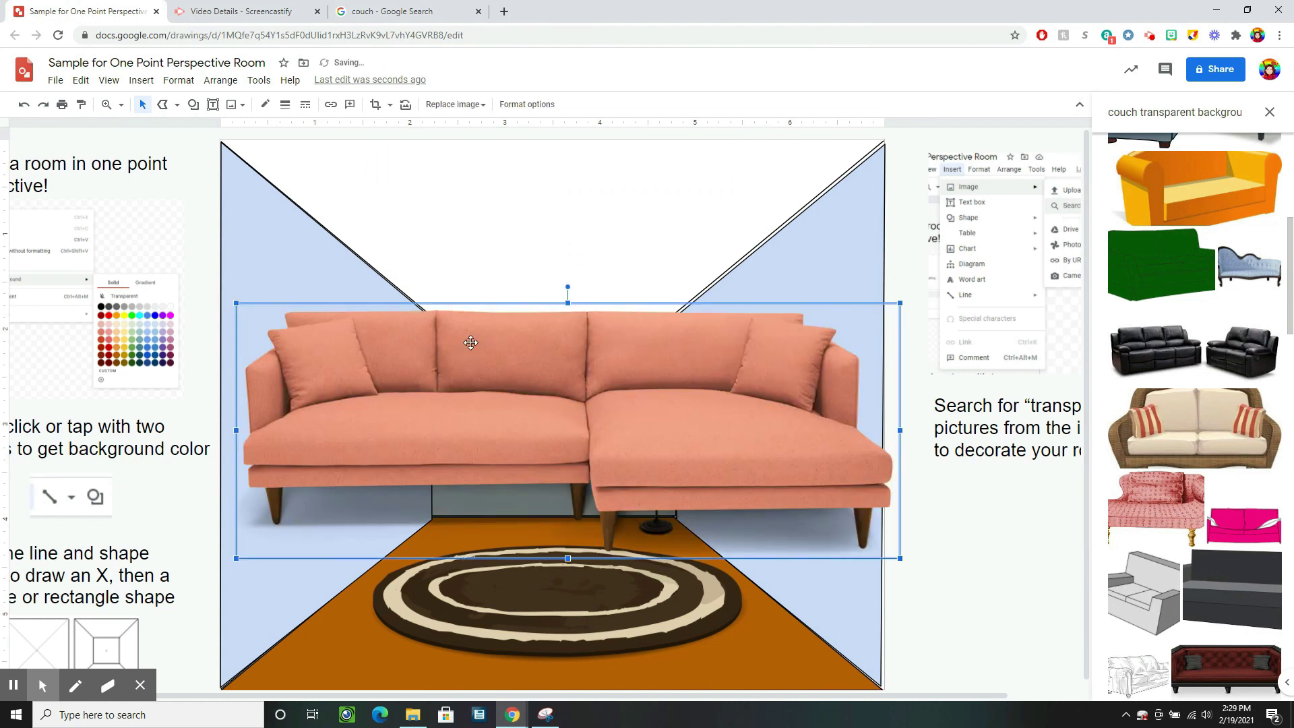
drag(901, 560, 591, 433)
drag(475, 392, 580, 491)
drag(342, 400, 434, 438)
drag(573, 485, 557, 488)
drag(661, 371, 690, 391)
drag(599, 485, 606, 498)
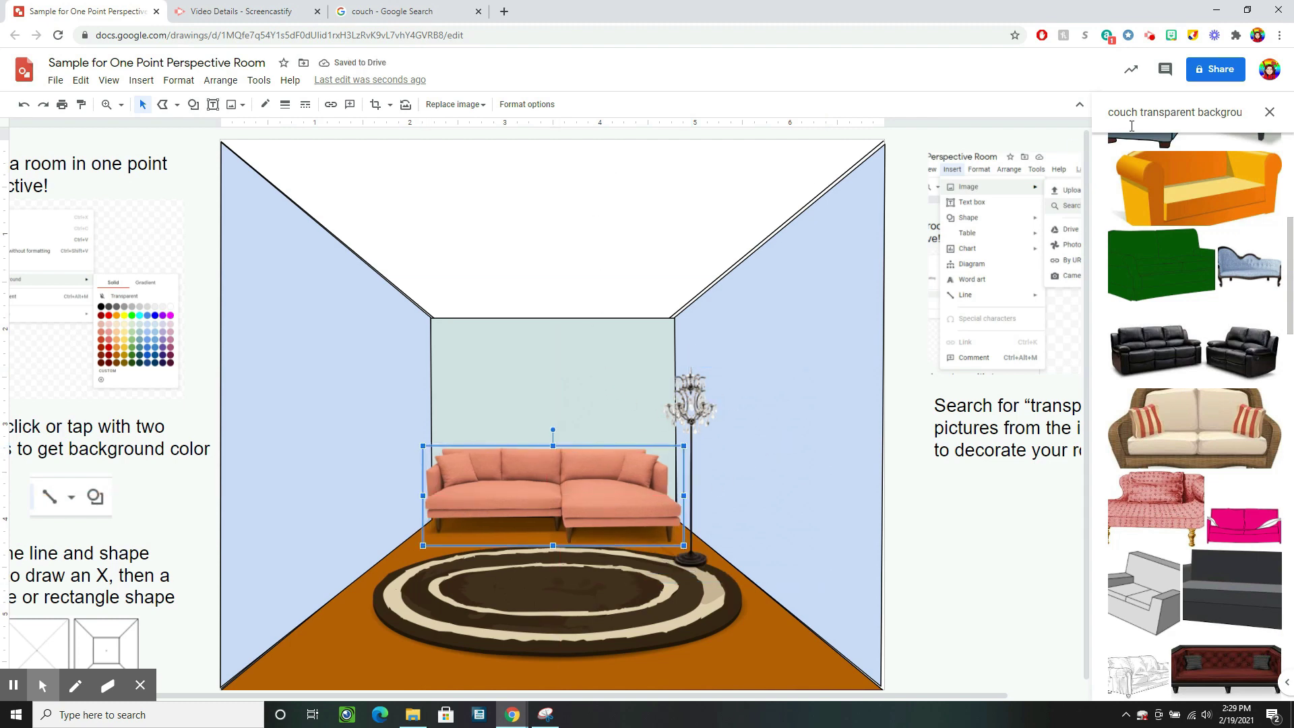
drag(1111, 111, 1100, 111)
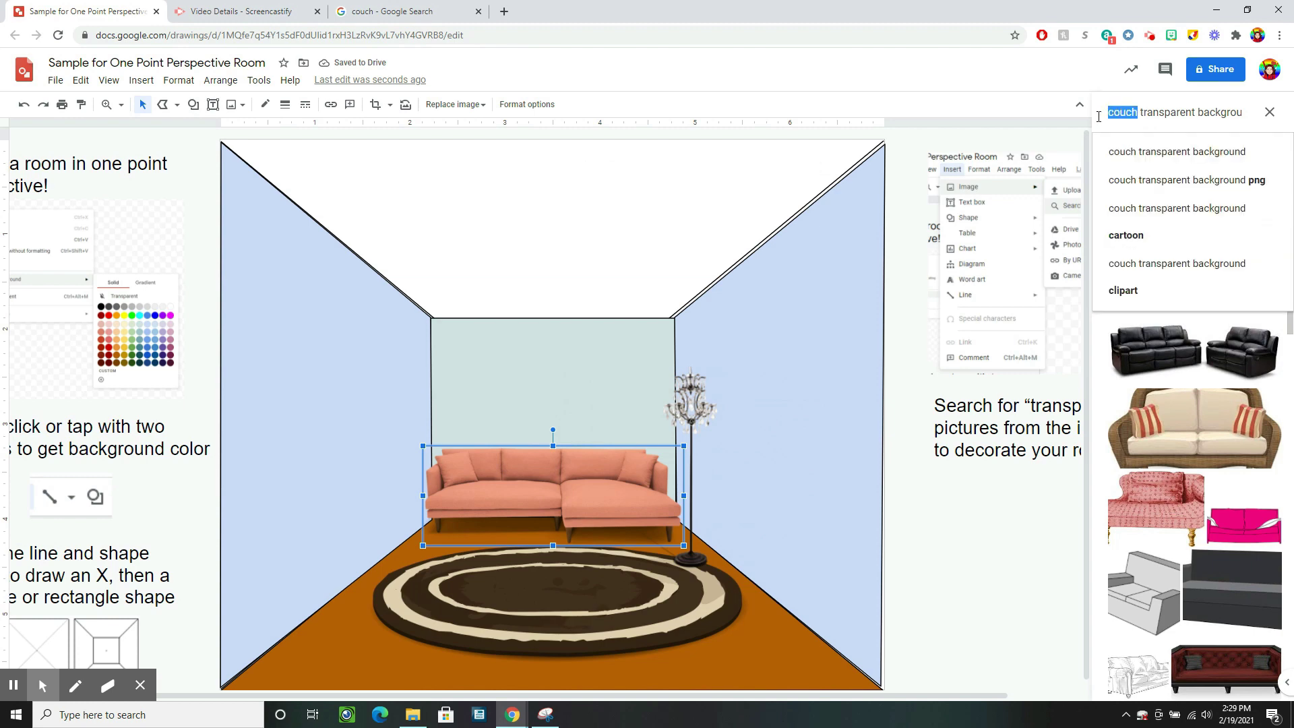
Search the panel for 'window transparent background' and drag the arched window into the room.
text(window)
key(Return)
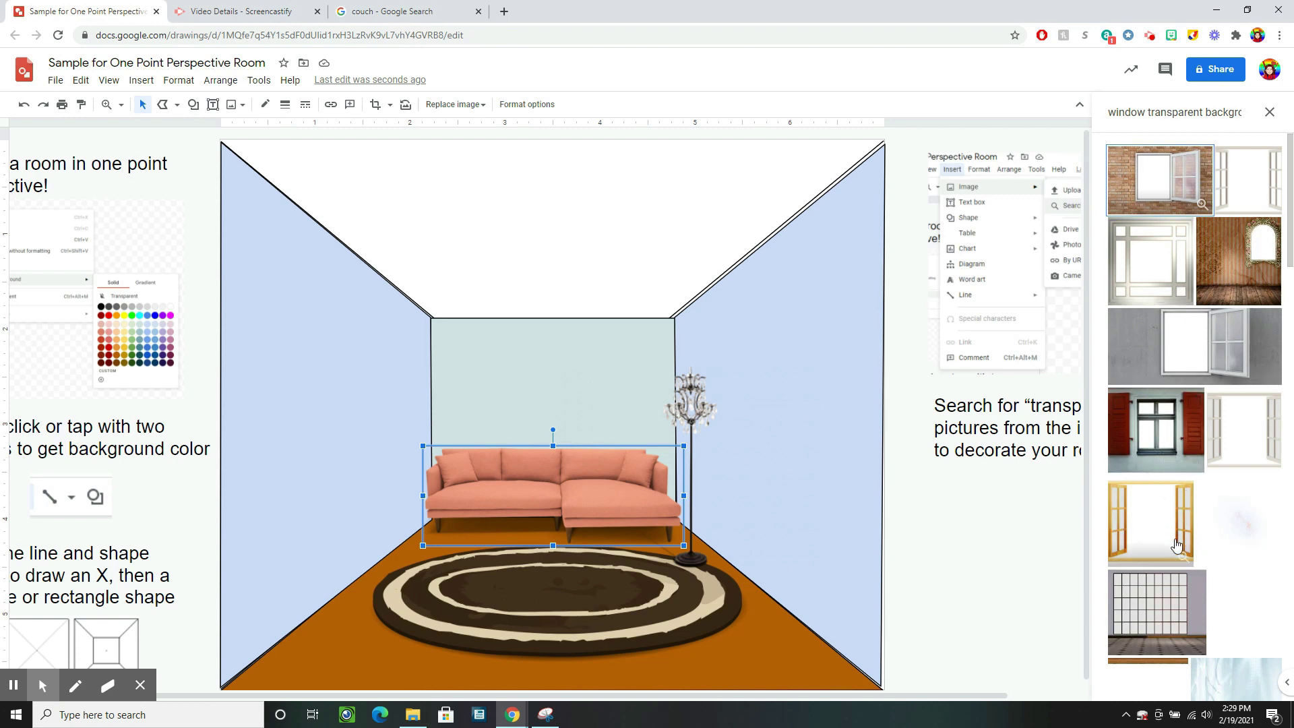
scroll(1157, 540, down, 1)
scroll(1157, 539, down, 5)
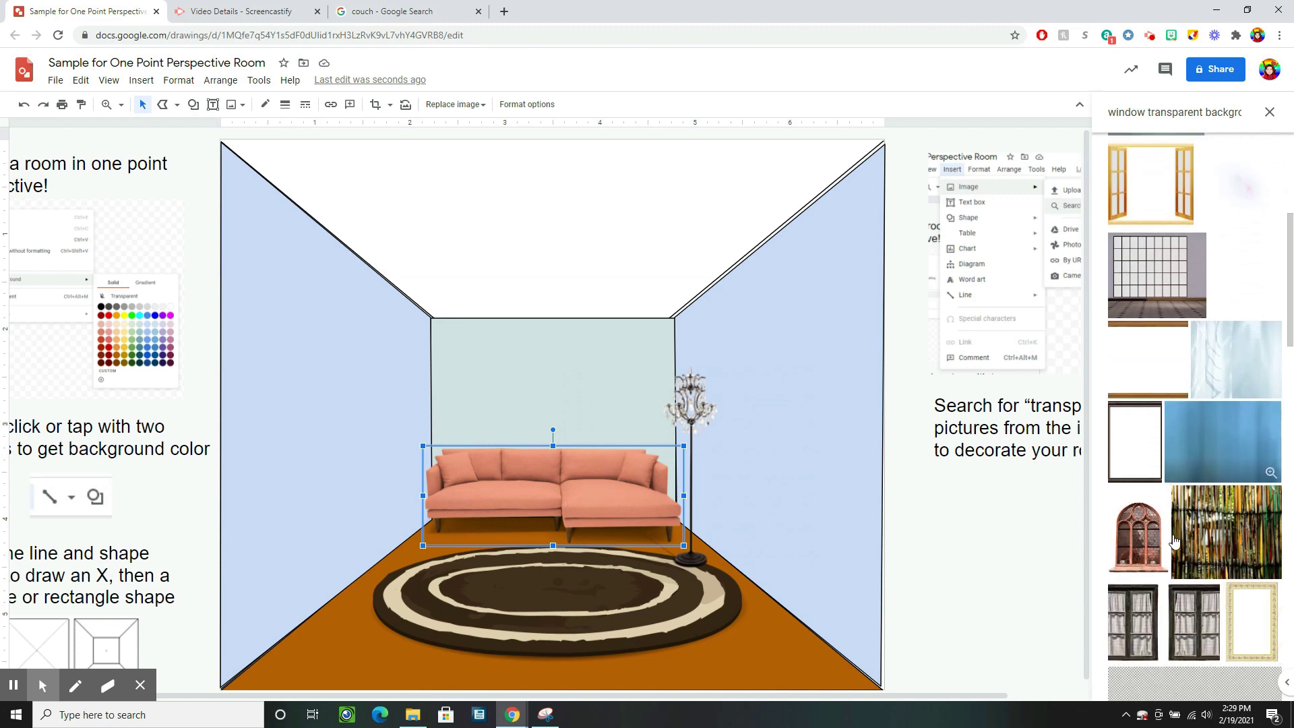
scroll(1159, 496, down, 3)
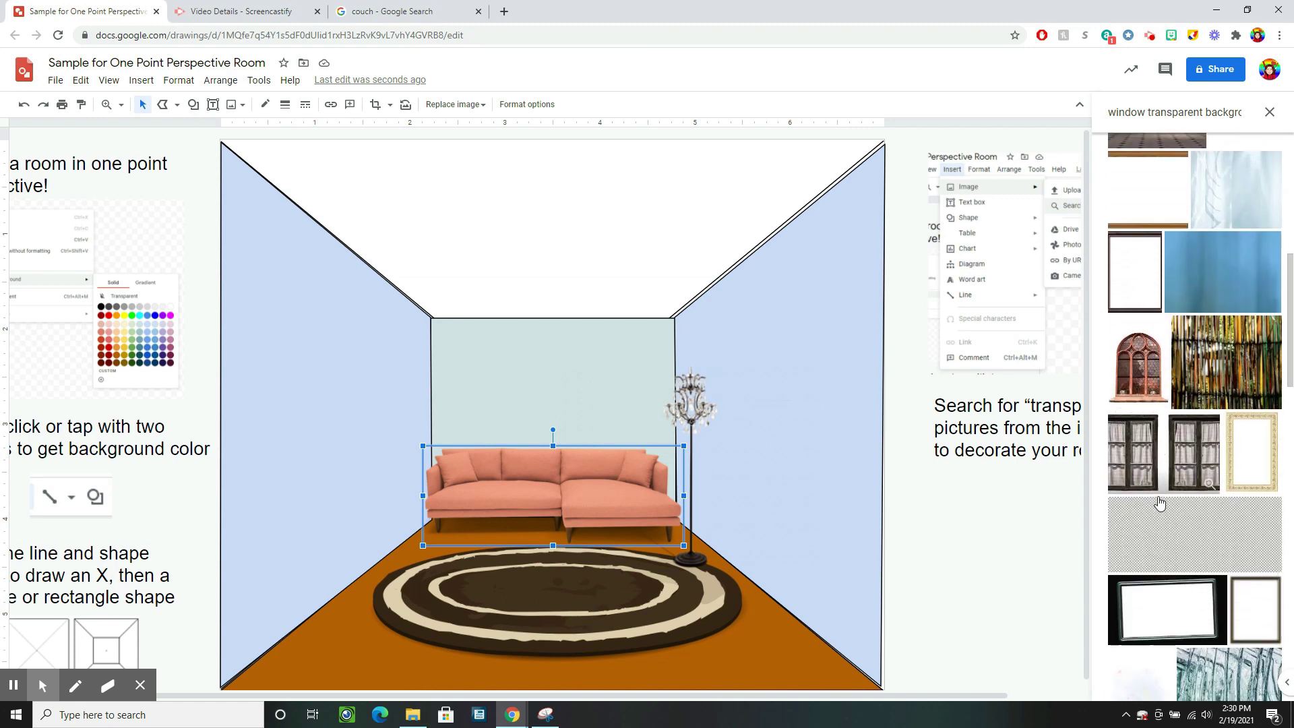
drag(1144, 291, 559, 327)
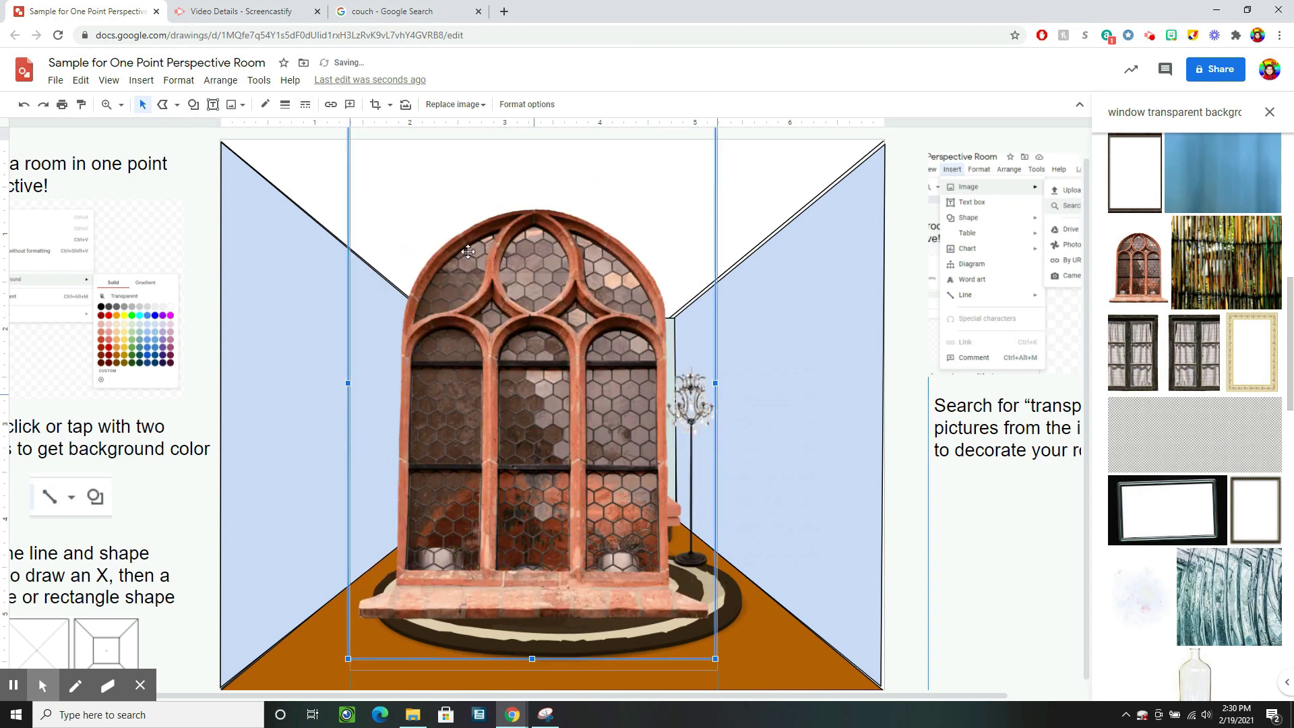
Shrink the arched window and position it on the back wall above the sofa.
drag(353, 165, 506, 387)
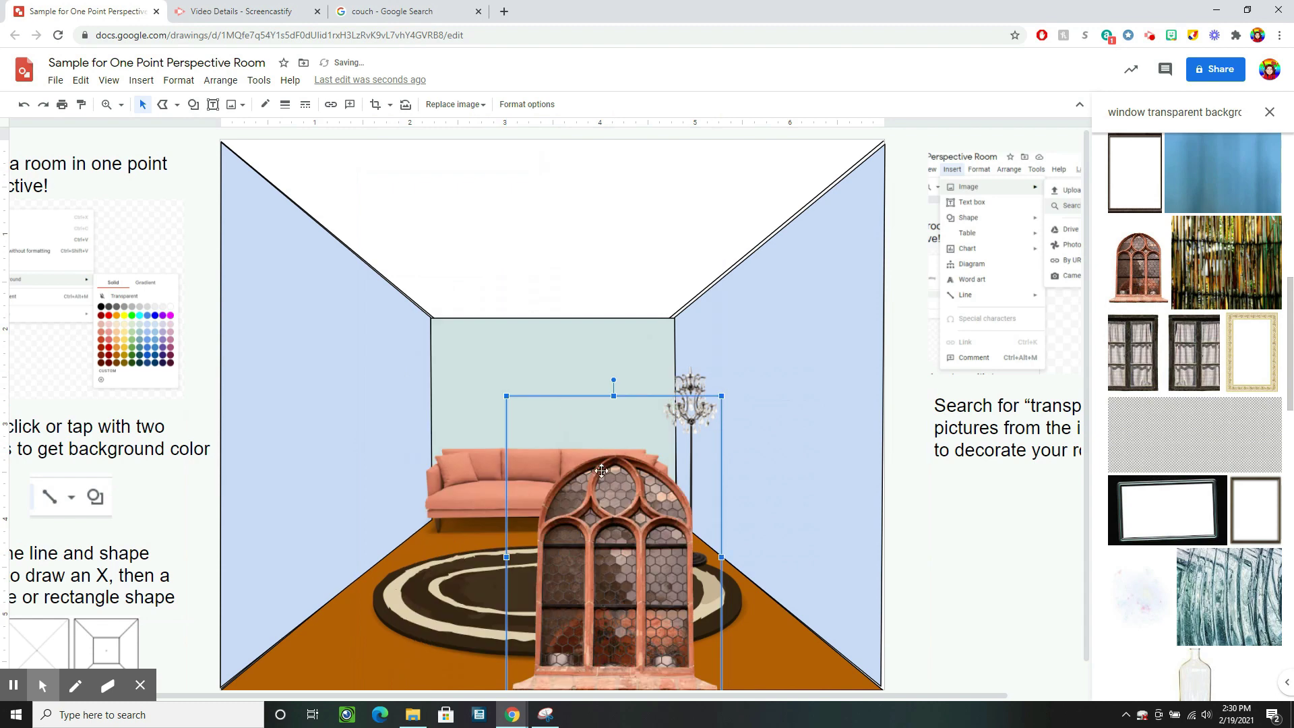
drag(607, 553, 564, 404)
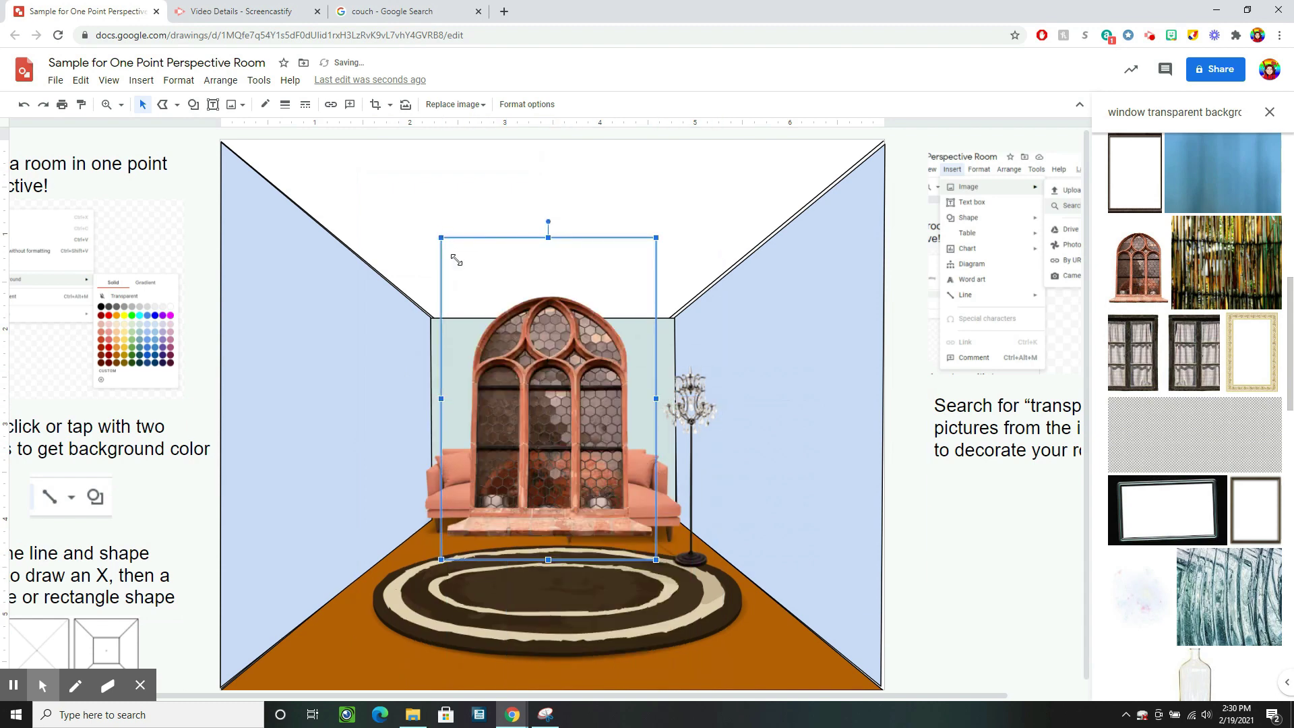
drag(456, 260, 539, 379)
drag(611, 463, 564, 403)
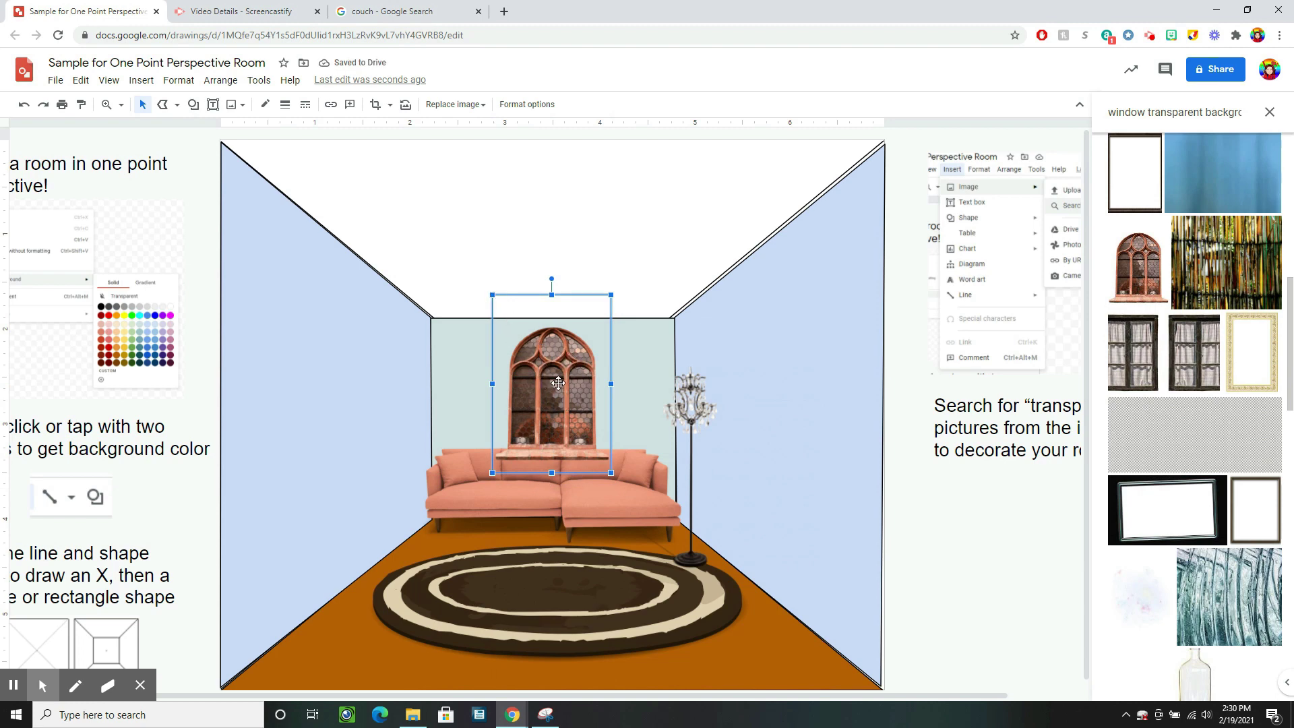
click(606, 496)
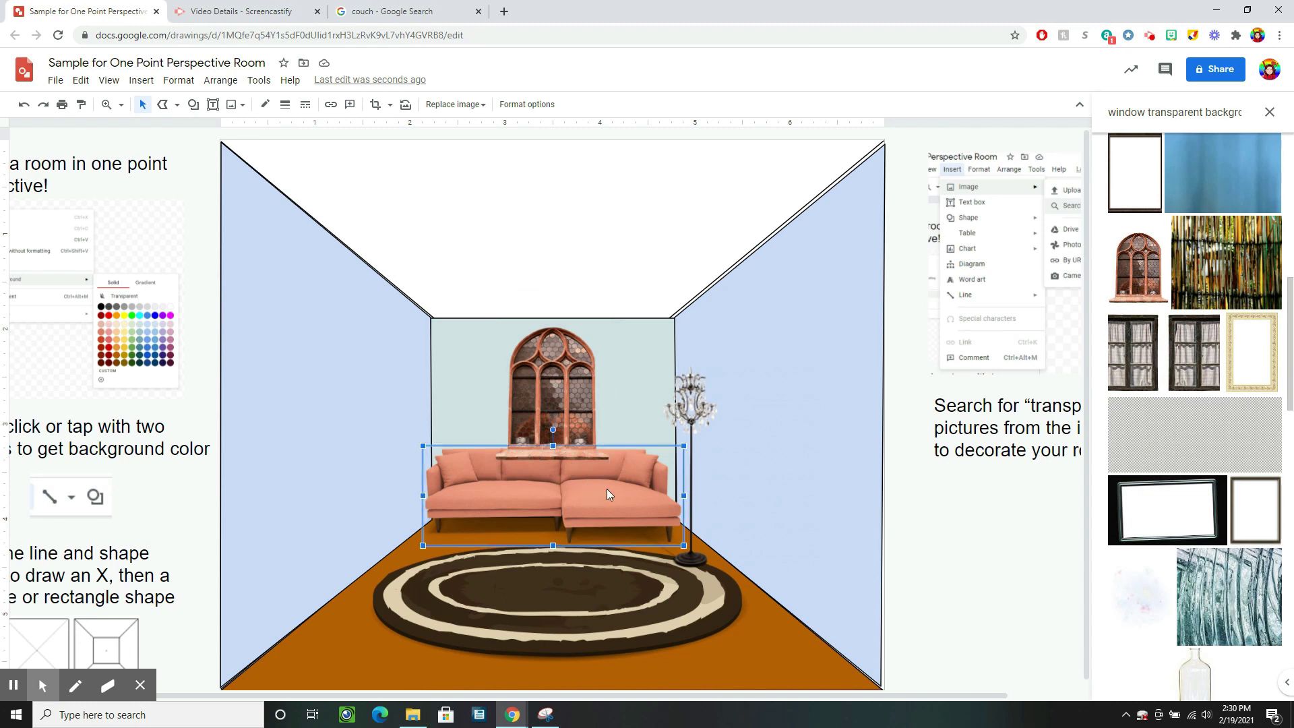
Bring the coral sofa forward one layer in front of the window sill.
right_click(607, 495)
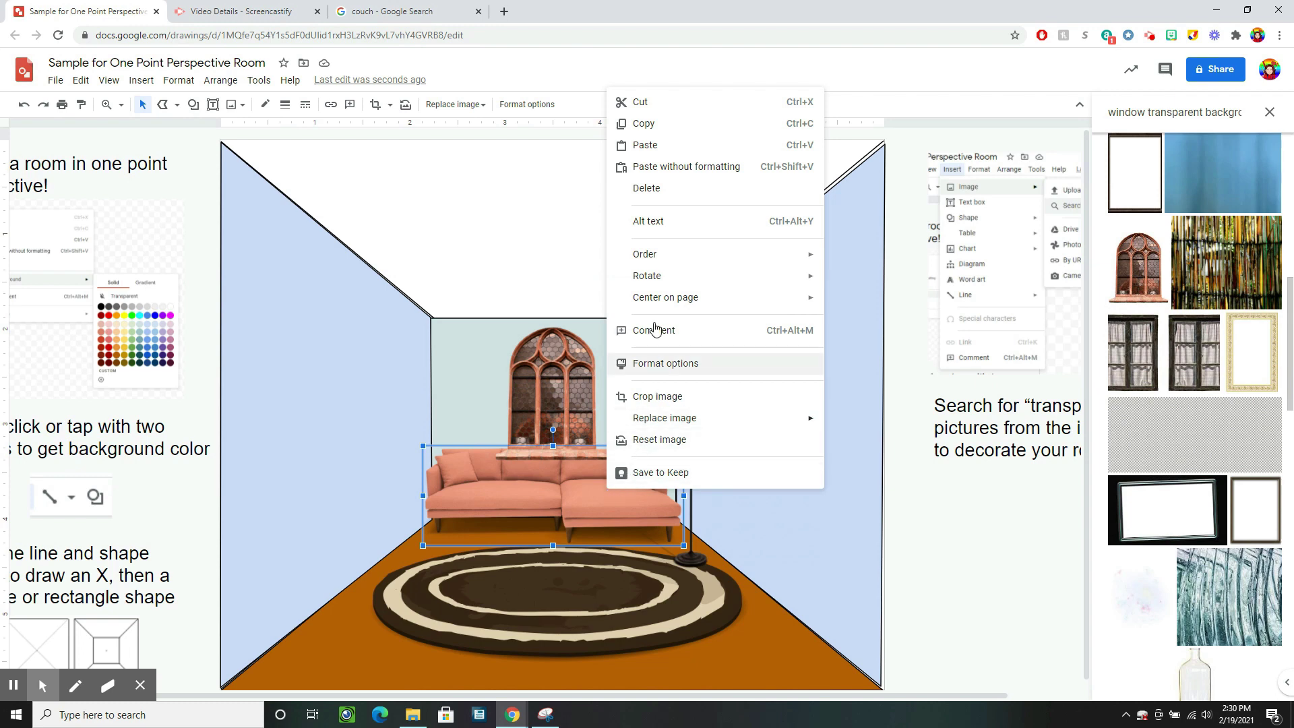
mouse_move(680, 263)
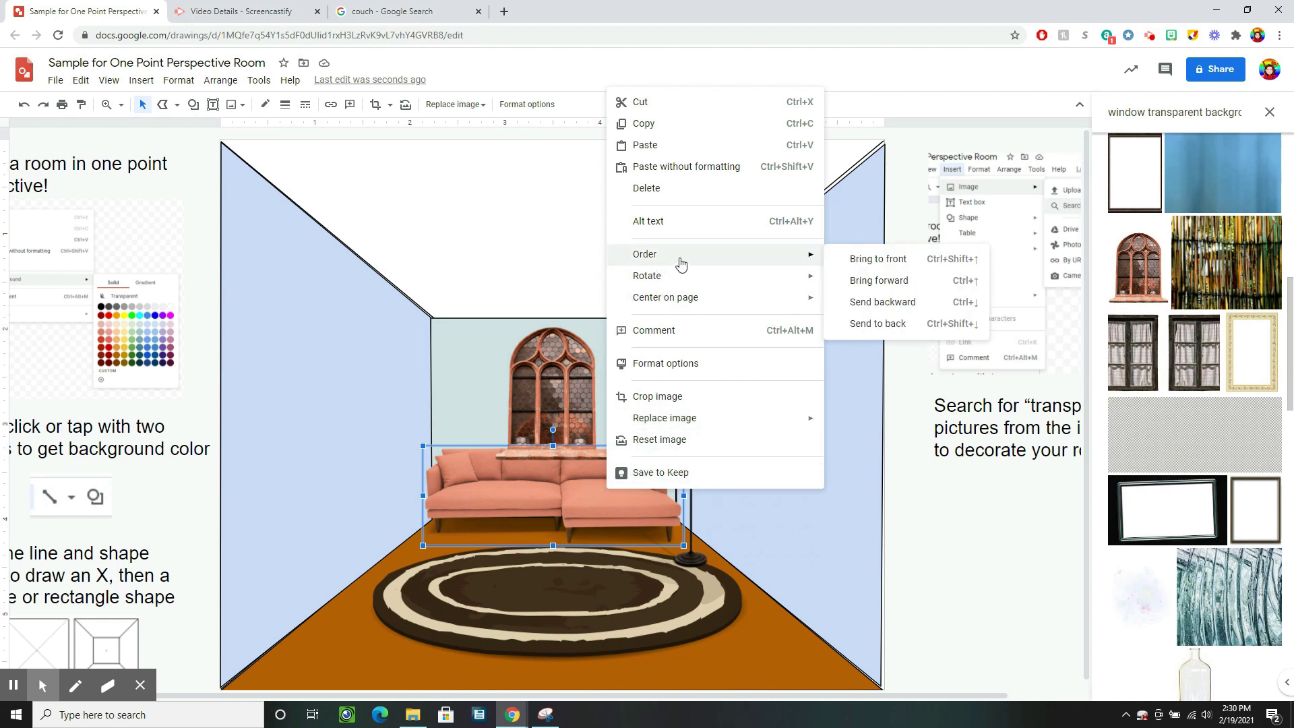
click(900, 284)
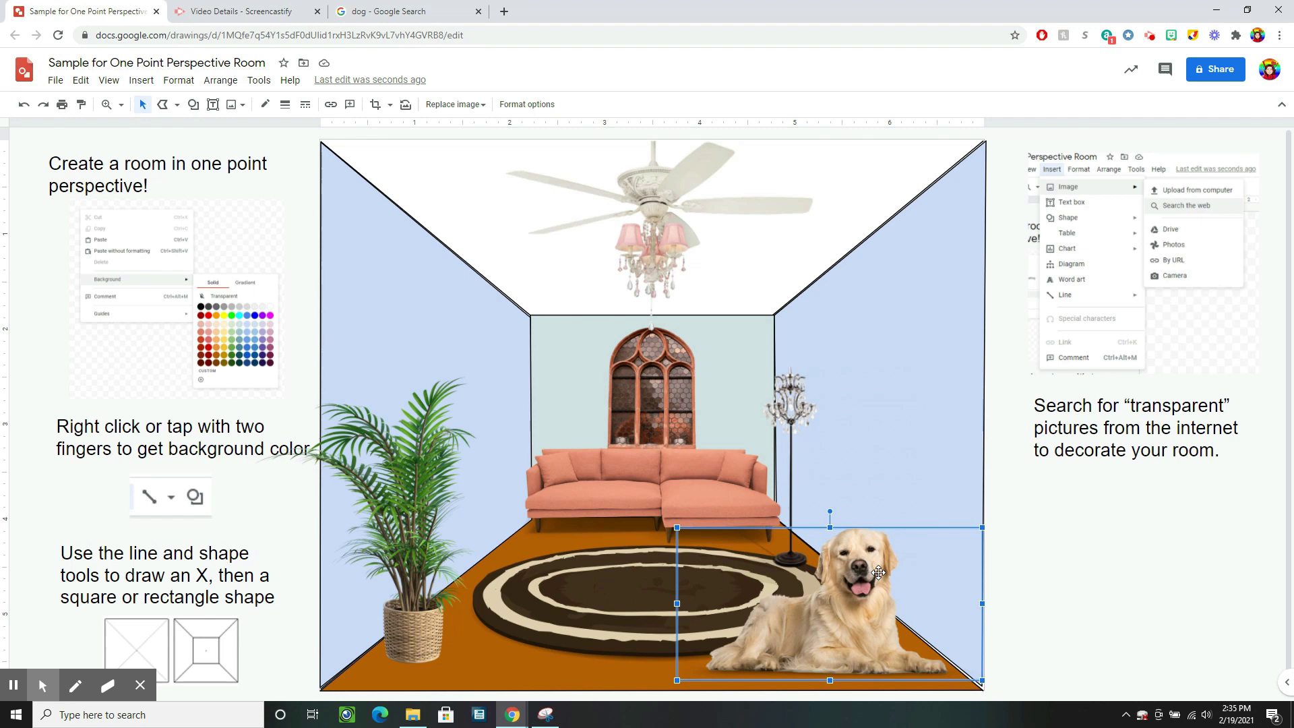
Open the context menu for the golden retriever image.
right_click(853, 604)
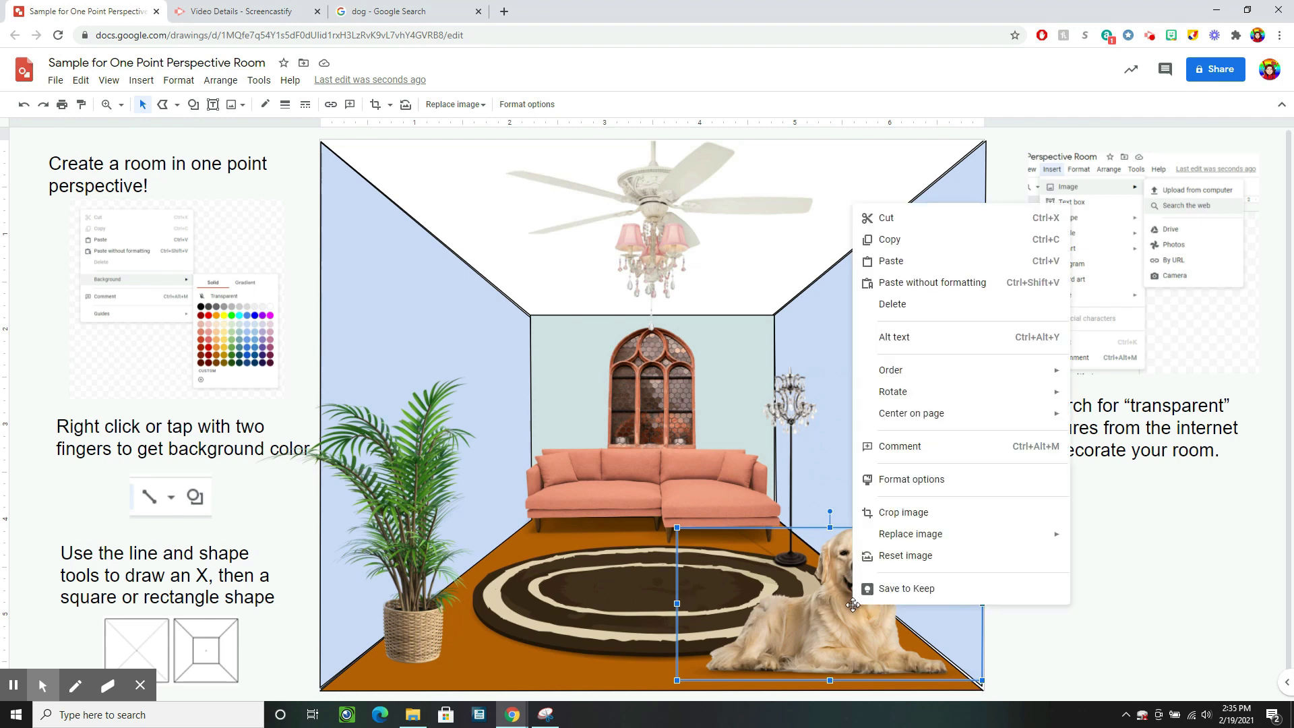
Flip the dog horizontally, shrink it slightly, and shift it left and down at front right.
mouse_move(944, 399)
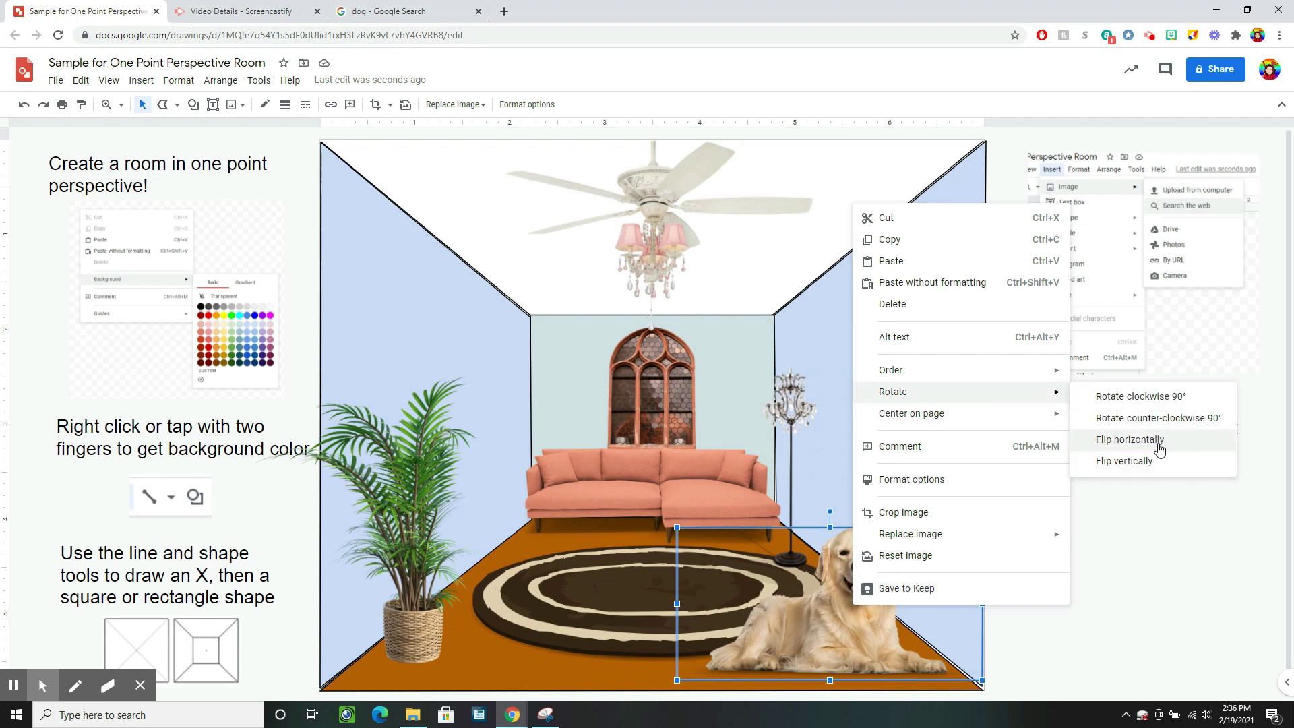
click(1130, 439)
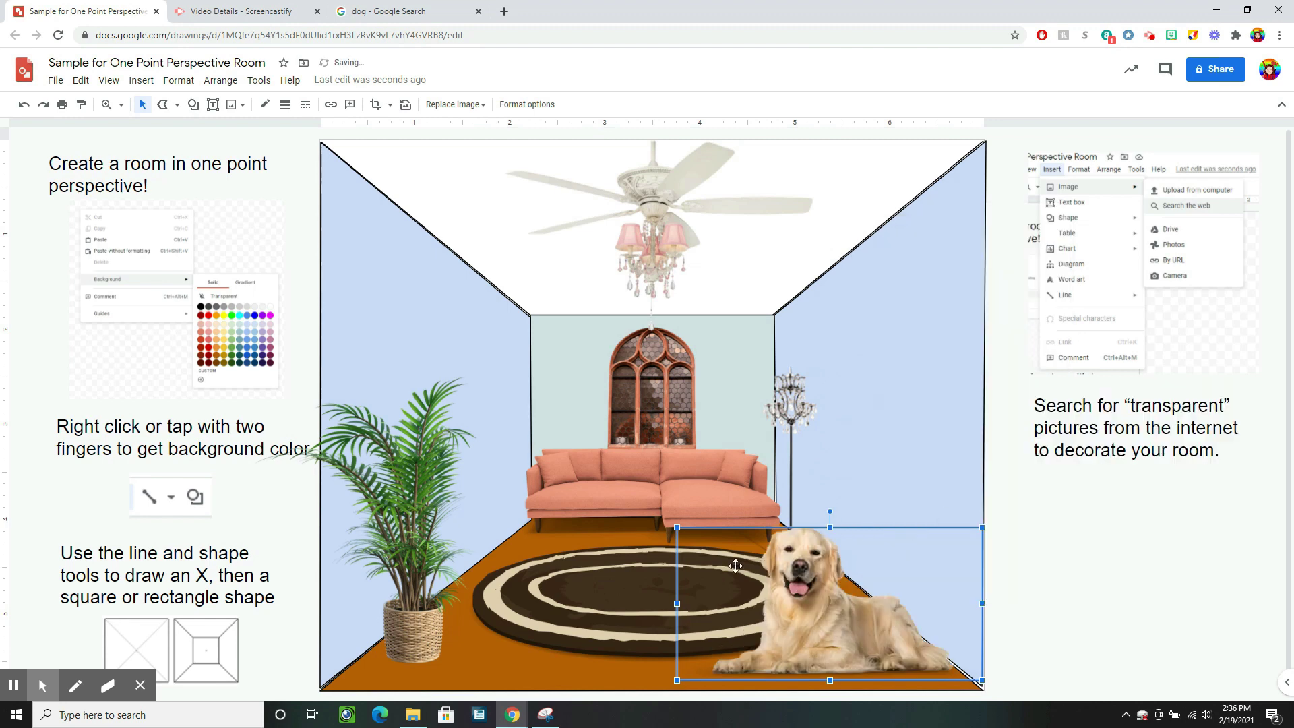
drag(677, 527, 696, 538)
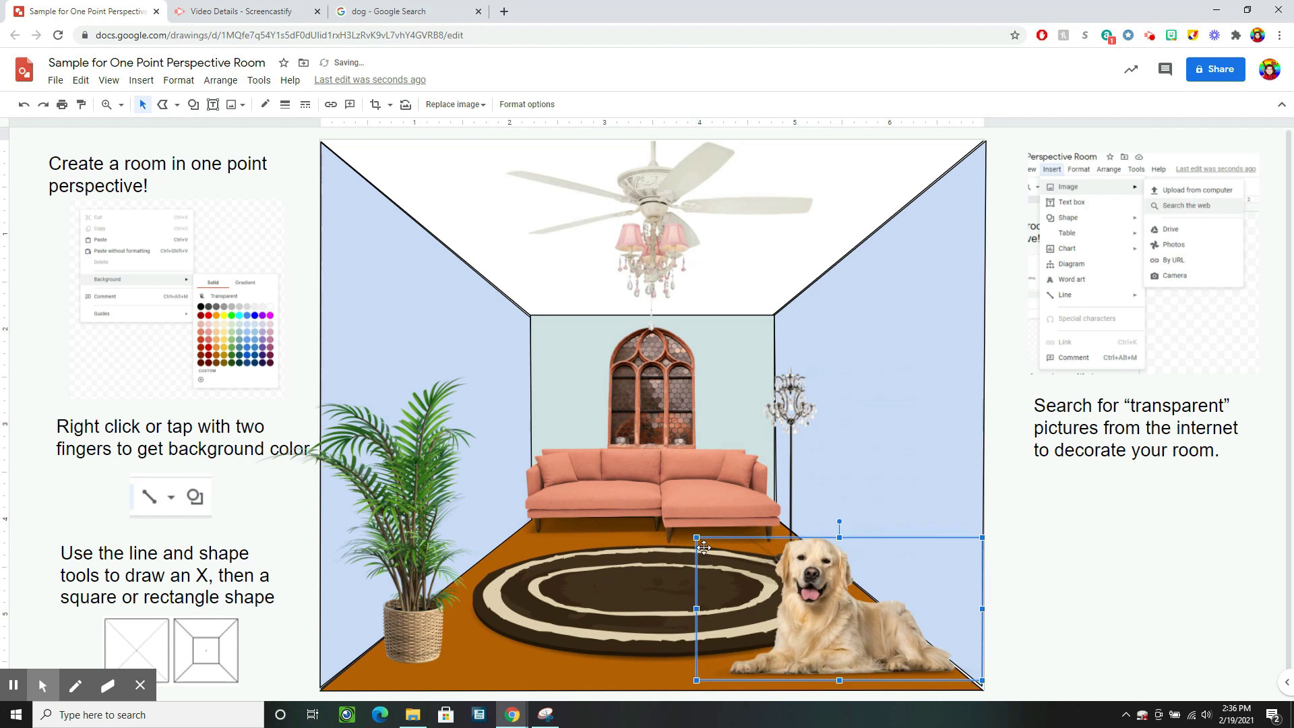
drag(835, 602, 807, 608)
click(1004, 607)
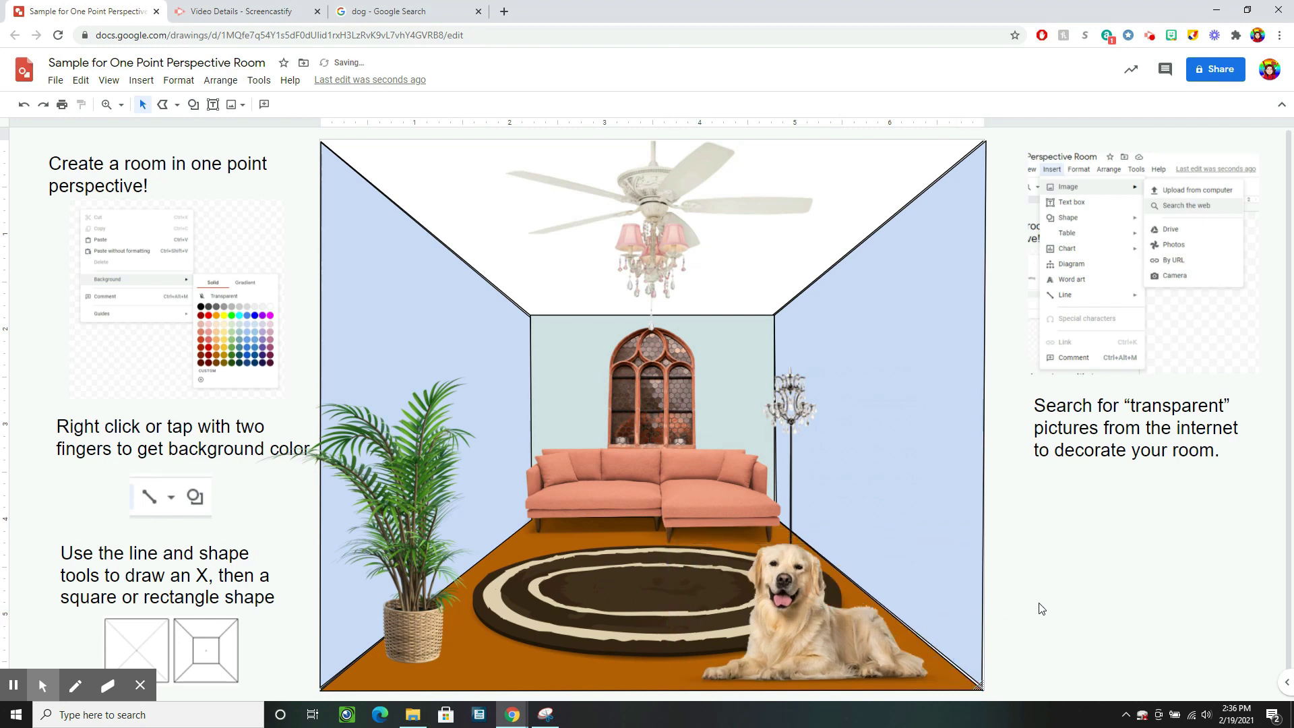